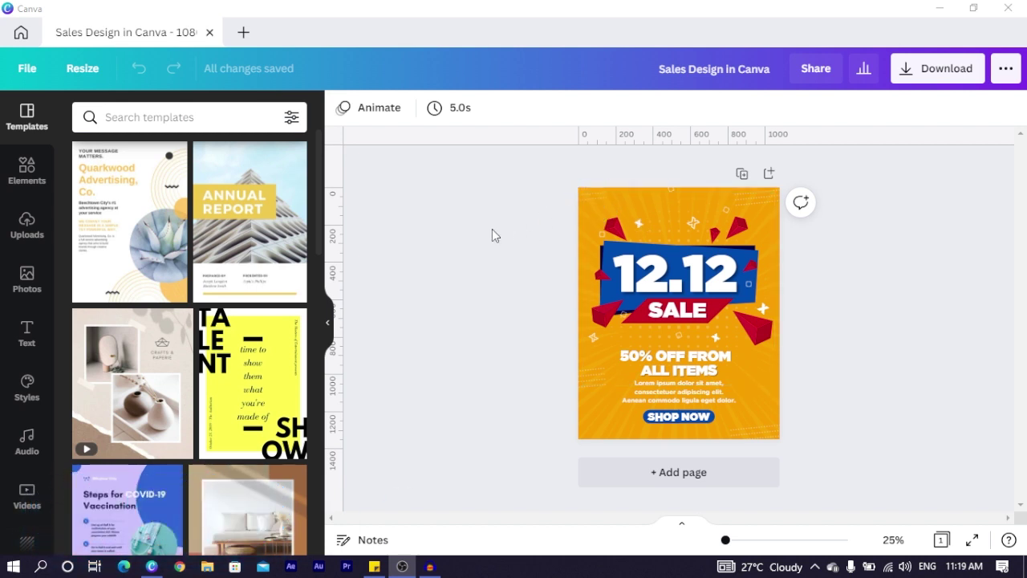
# Step: Add a second page with an orange background and open its custom background colour for inspection, comparing it with the finished sale design
pyautogui.click(671, 478)
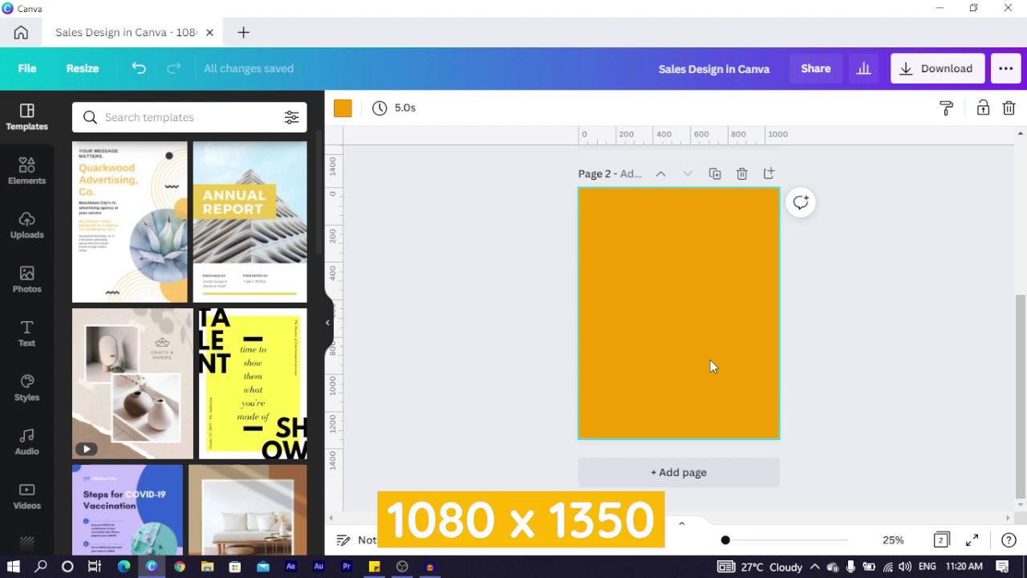
pyautogui.click(343, 109)
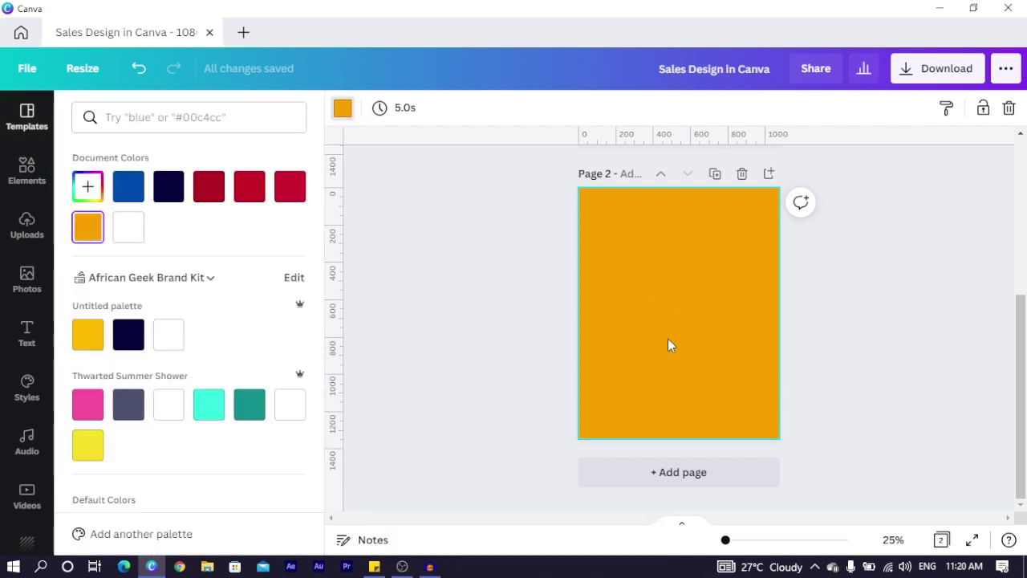
pyautogui.click(89, 187)
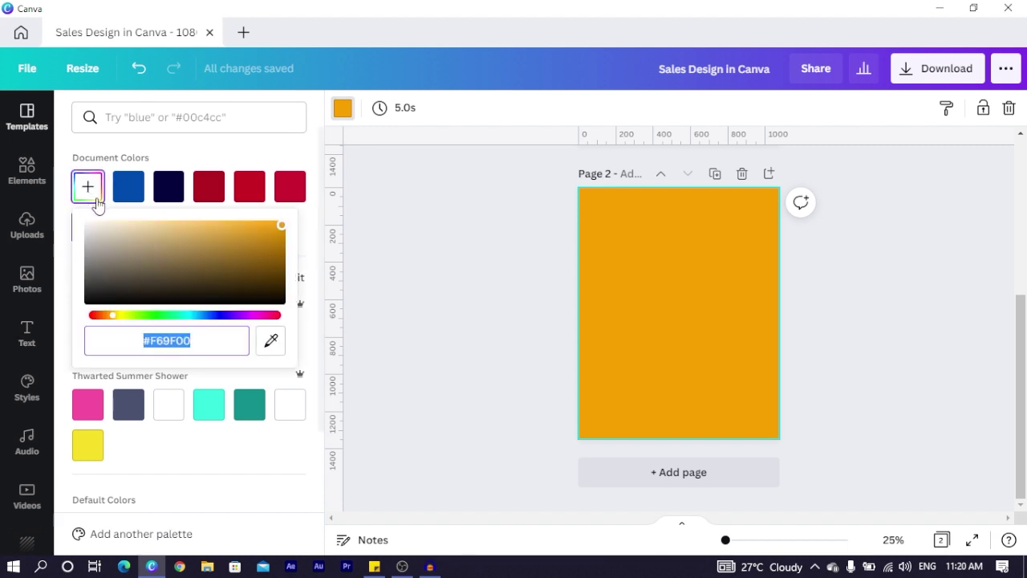
pyautogui.click(480, 381)
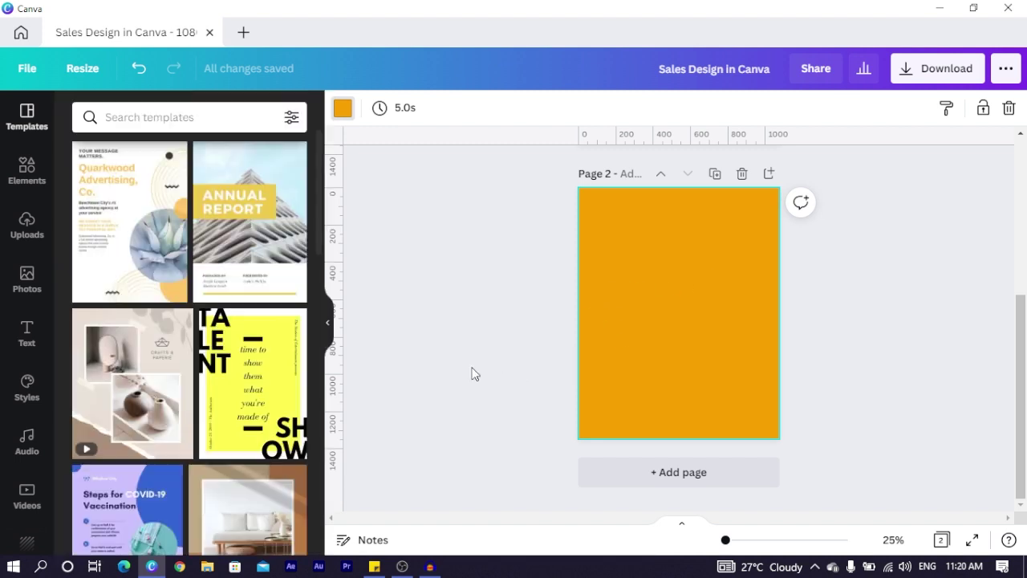
pyautogui.scroll(4, 695, 381)
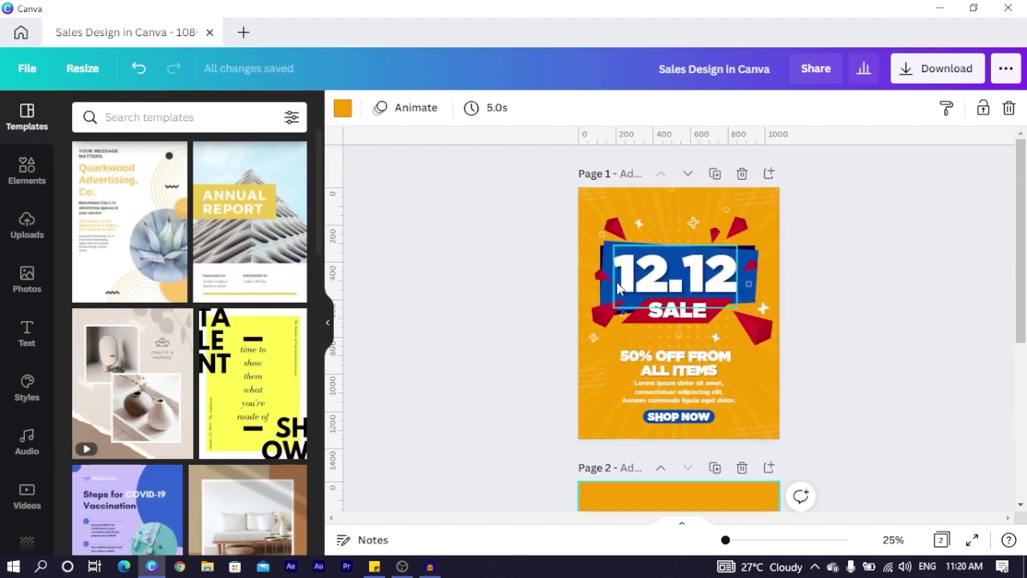
pyautogui.scroll(-4, 674, 313)
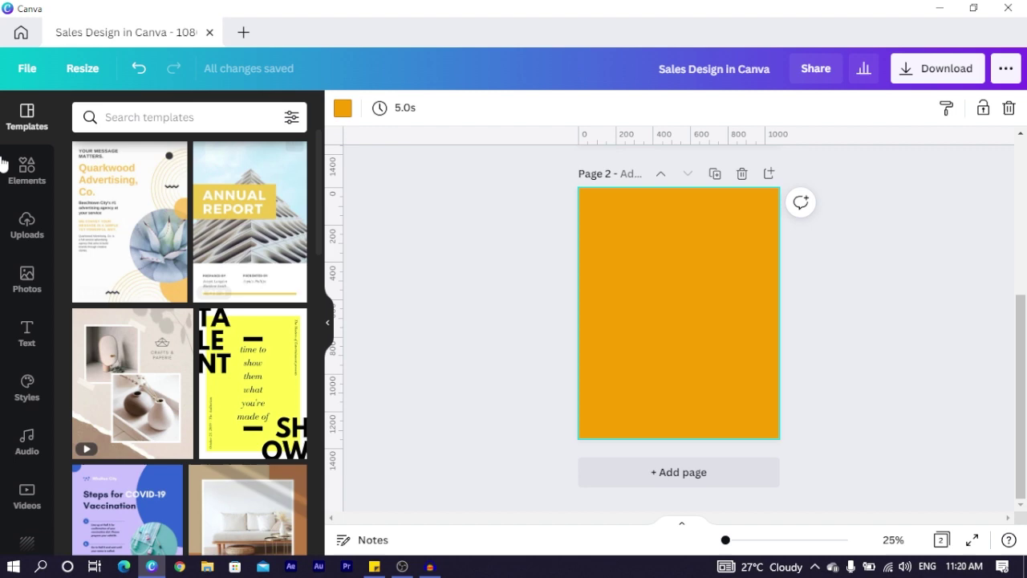
# Step: Search the elements library for "comic"
pyautogui.click(24, 183)
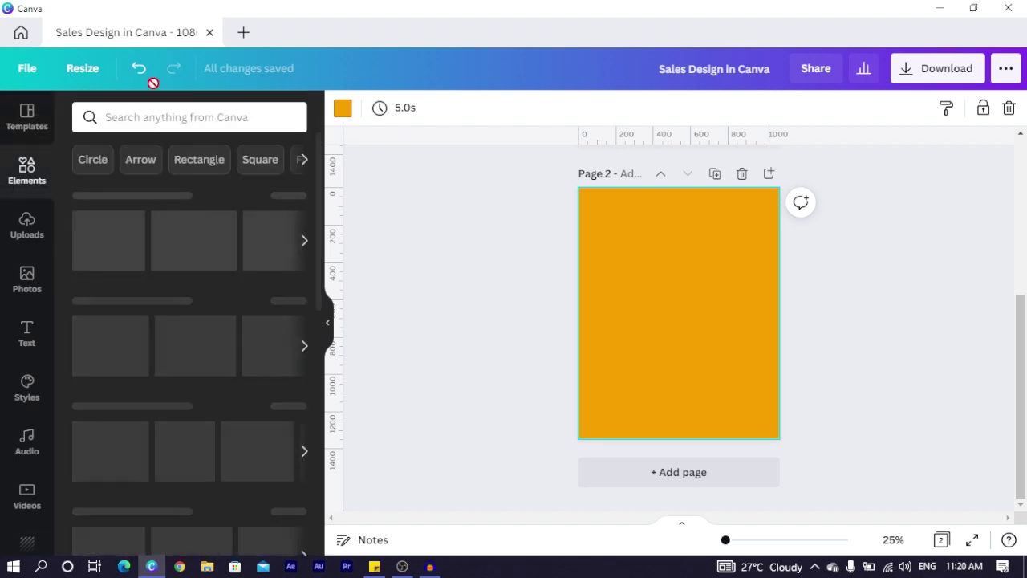
pyautogui.click(150, 113)
pyautogui.write('c')
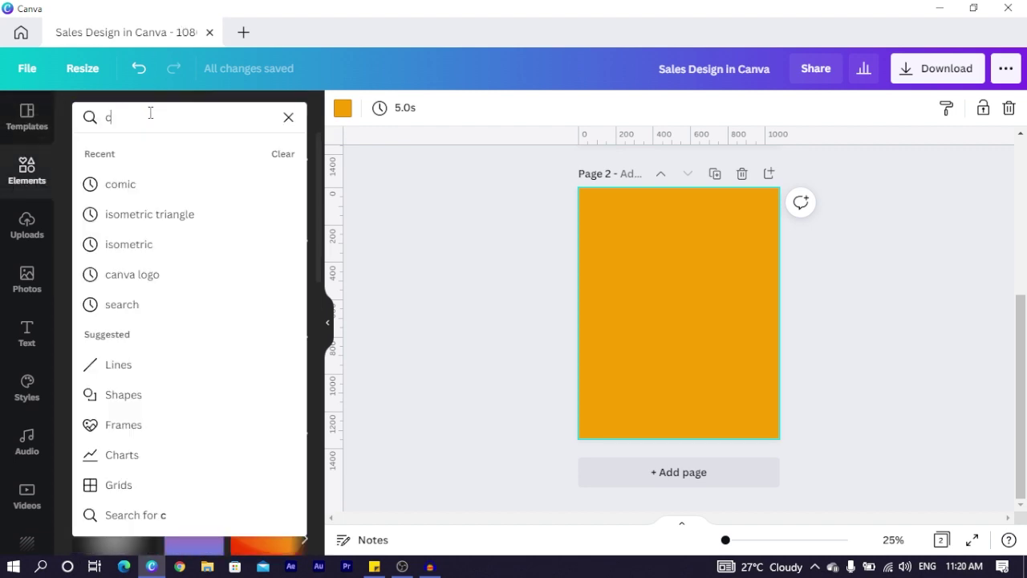
pyautogui.write('omic')
pyautogui.press('Return')
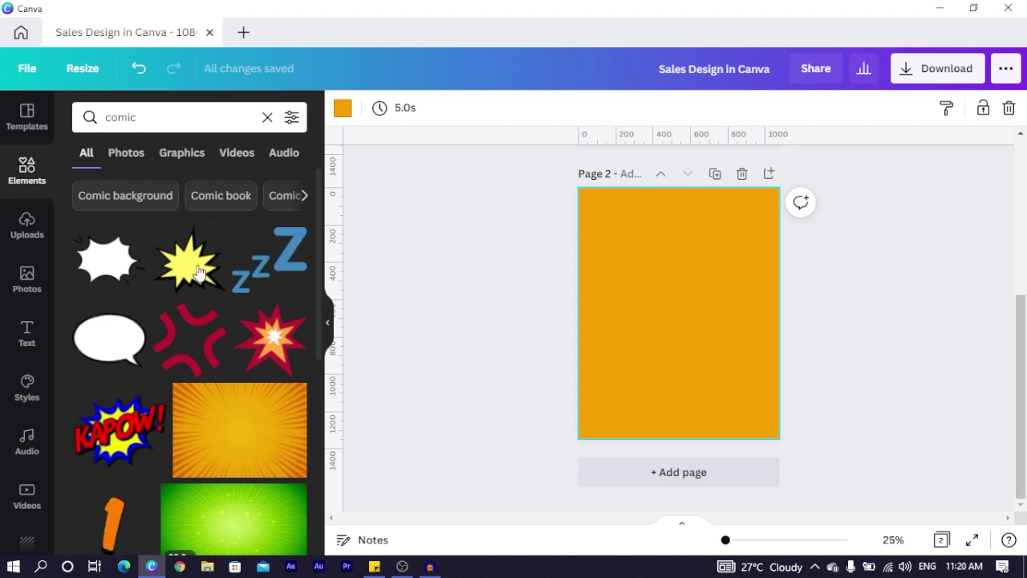
pyautogui.click(213, 422)
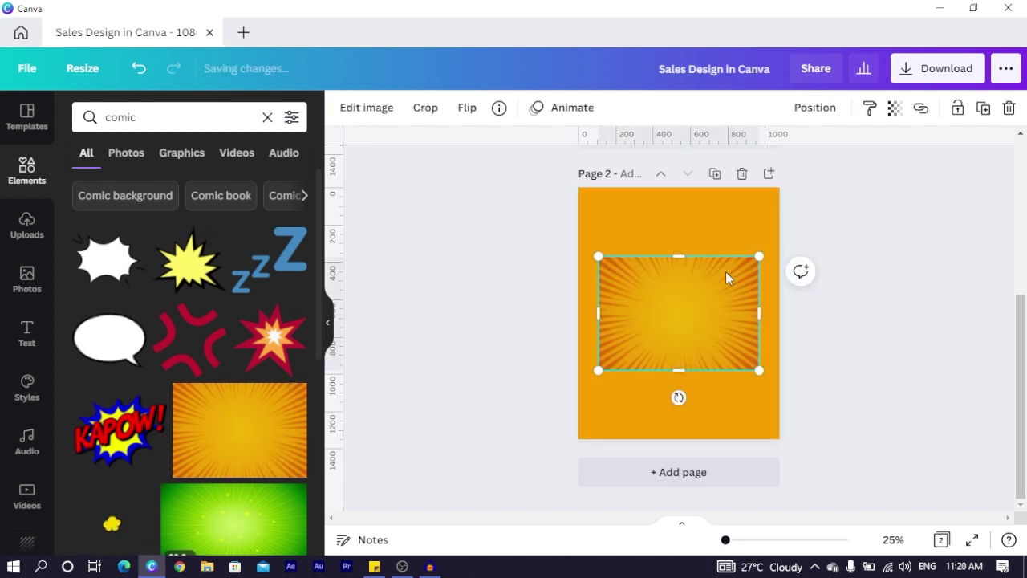
pyautogui.moveTo(720, 283)
pyautogui.mouseDown()
pyautogui.moveTo(679, 270)
pyautogui.moveTo(718, 284)
pyautogui.mouseUp()
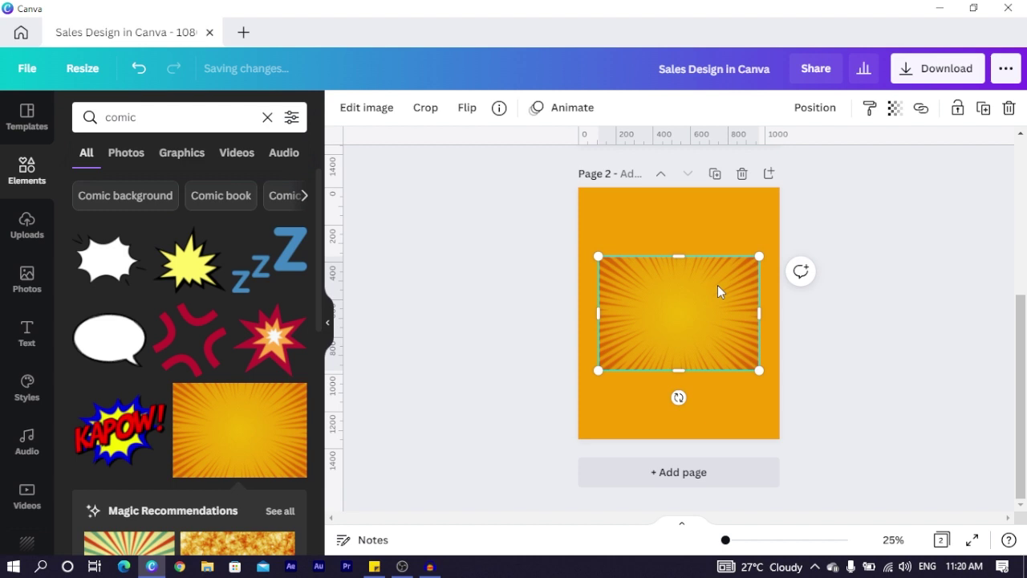
pyautogui.press('Delete')
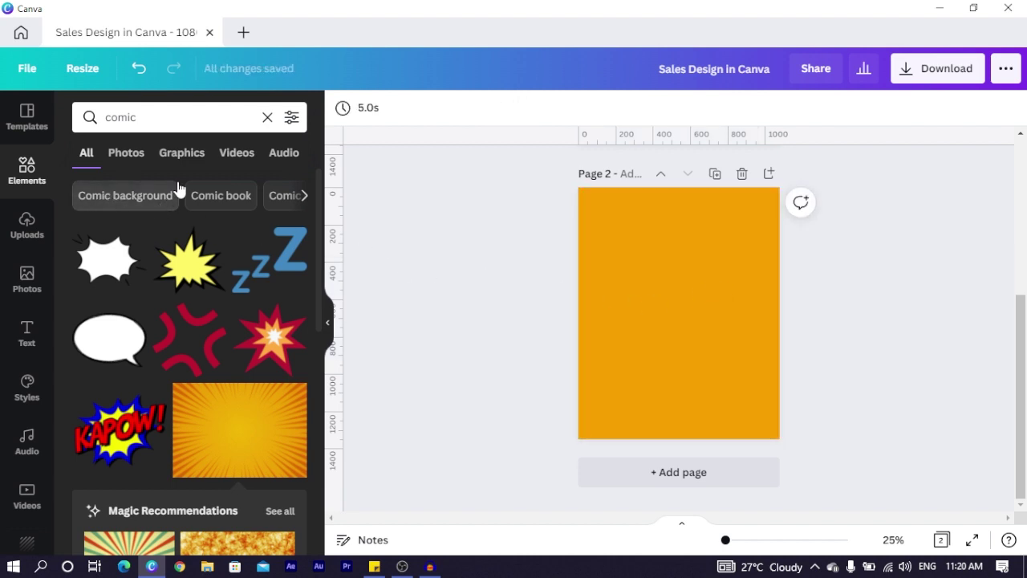
# Step: Find "Comic background" elements, add the black radial burst graphic to page 2, and enlarge it to cover the whole page
pyautogui.click(127, 194)
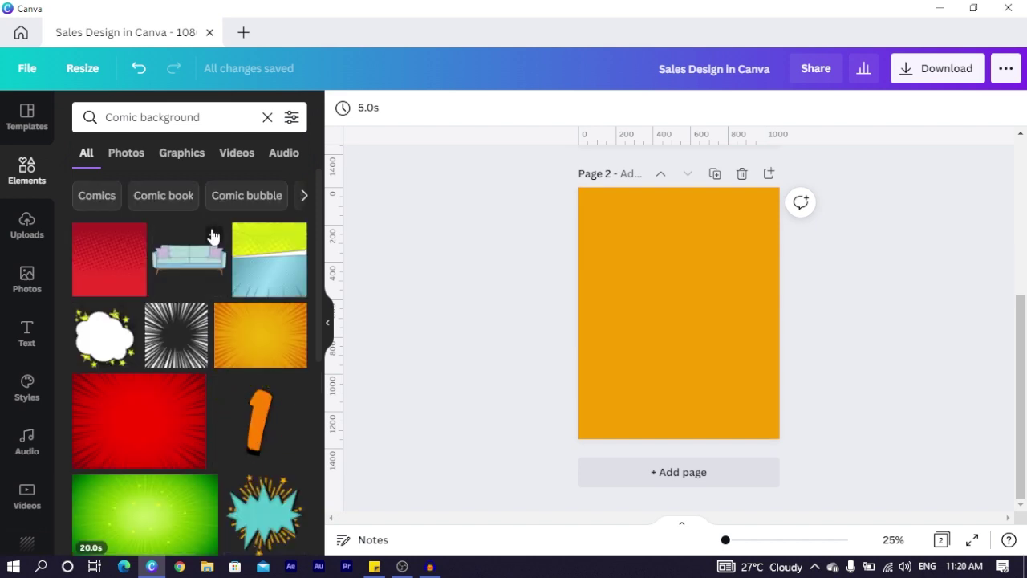
pyautogui.click(184, 343)
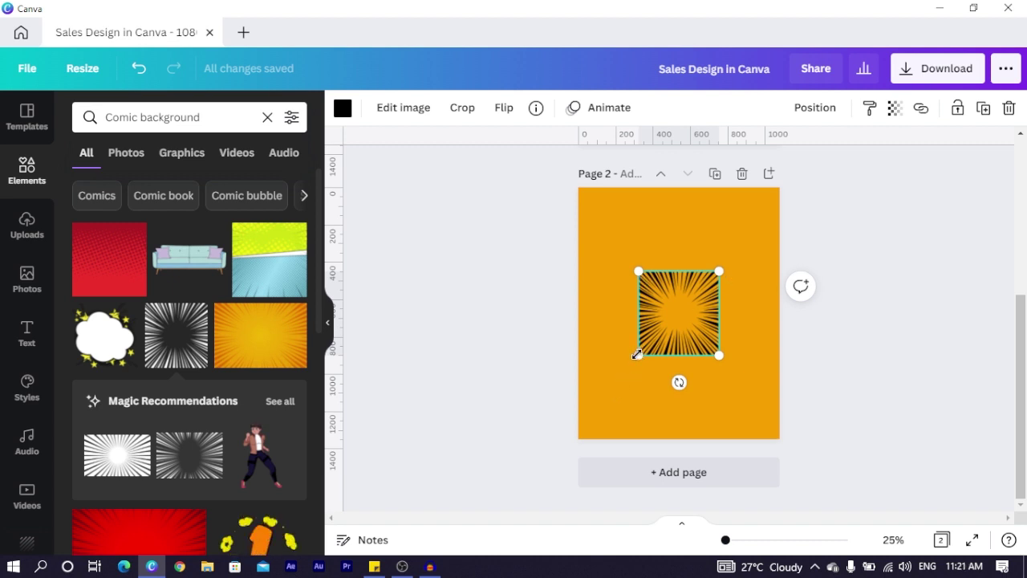
pyautogui.moveTo(634, 370); pyautogui.dragTo(561, 453)
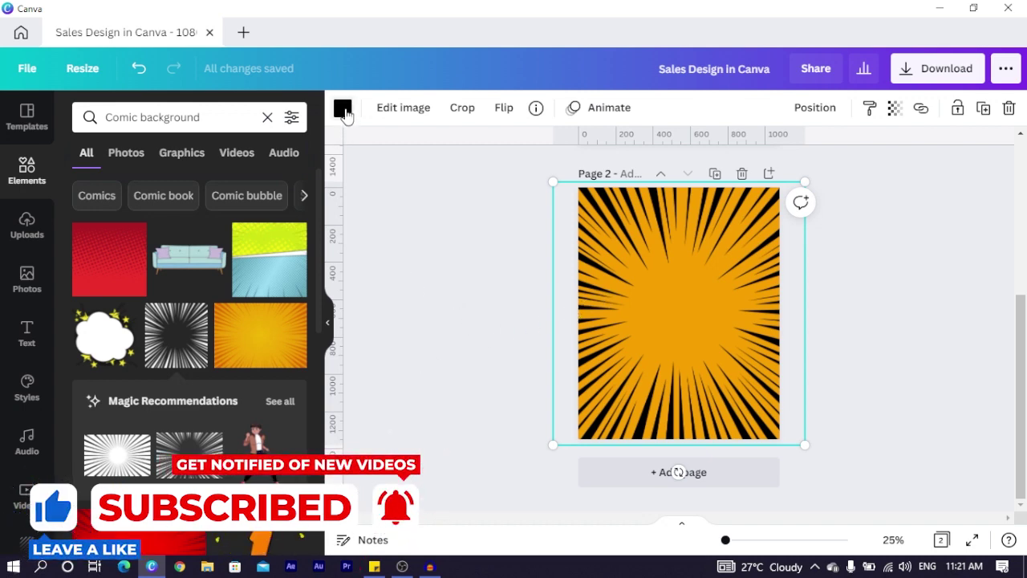
# Step: Recolour the radial burst on page 2 to a lighter orange, #FFAC15, using the finished design on page 1 as reference
pyautogui.click(343, 108)
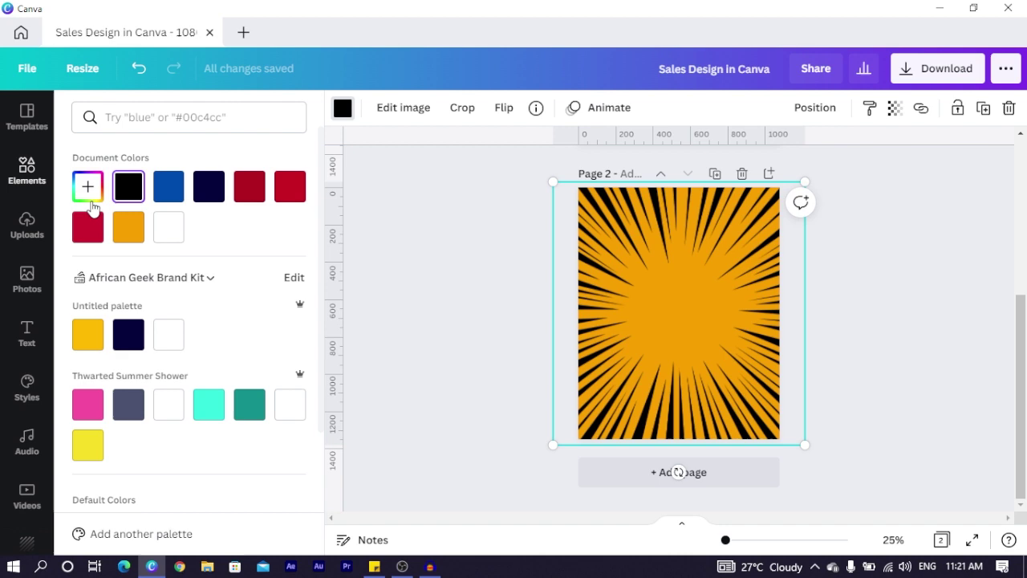
pyautogui.scroll(4, 553, 347)
pyautogui.scroll(-3, 610, 337)
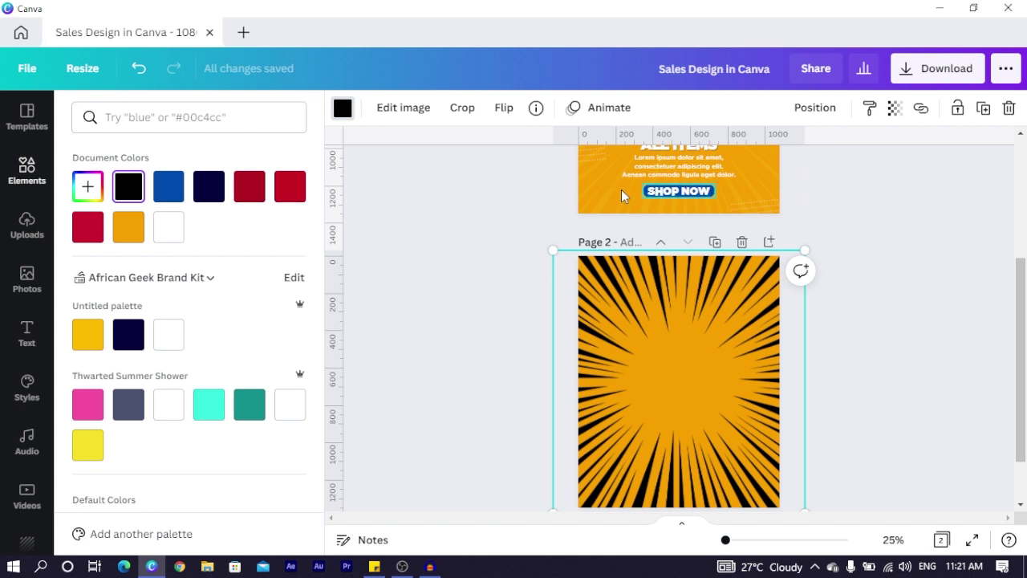
pyautogui.scroll(-1, 594, 305)
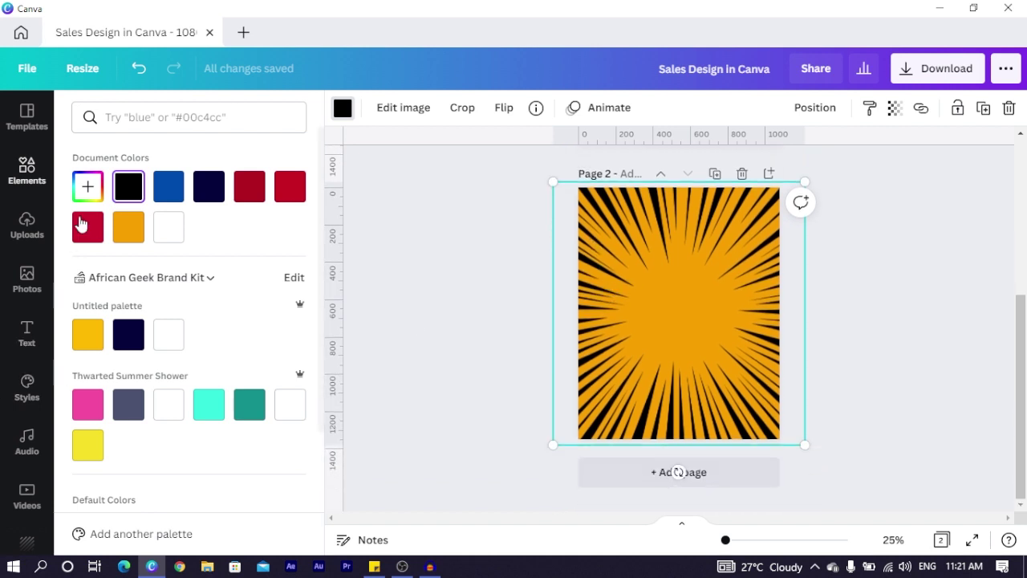
pyautogui.click(125, 233)
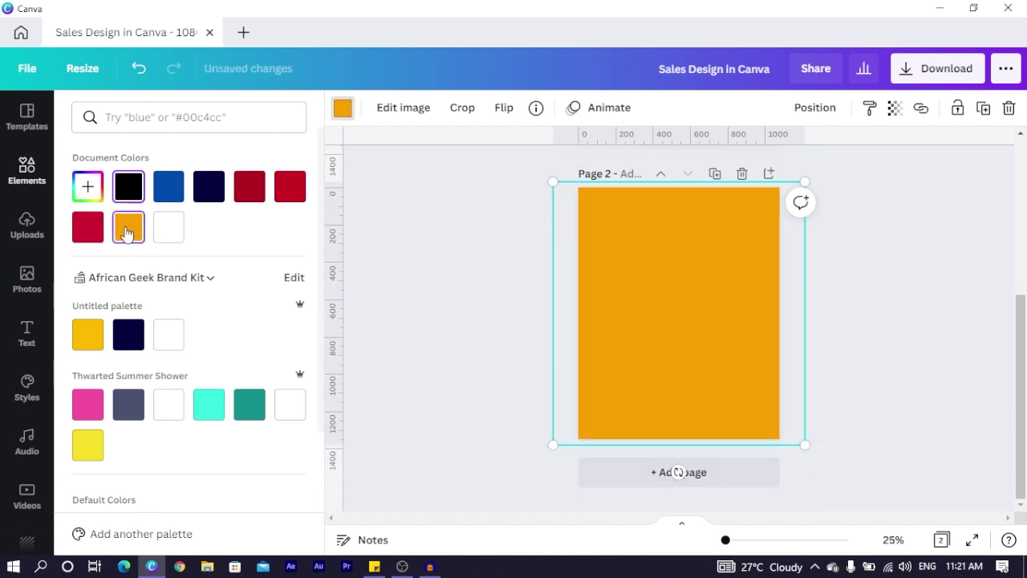
pyautogui.click(89, 189)
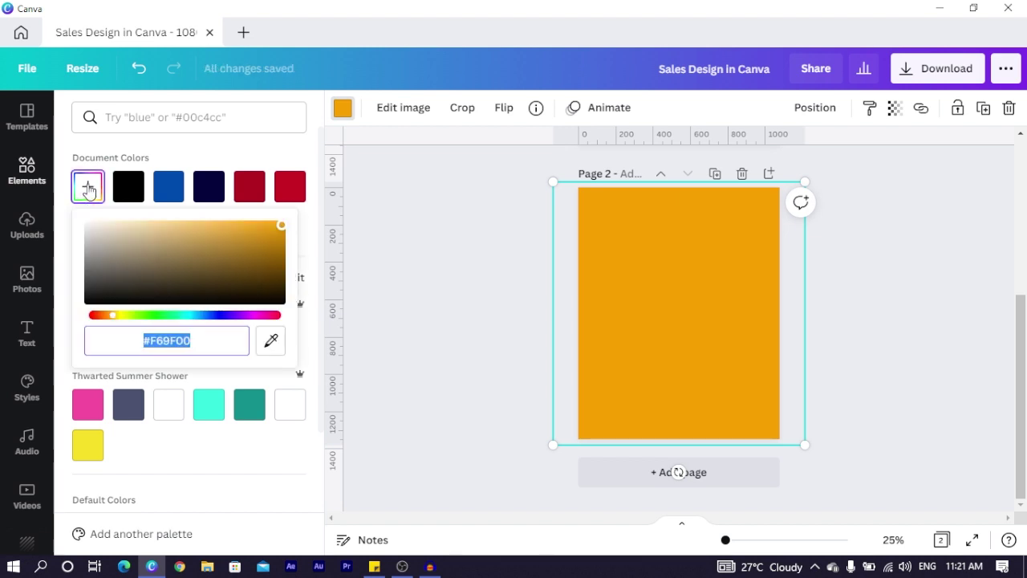
pyautogui.moveTo(277, 230)
pyautogui.mouseDown()
pyautogui.moveTo(256, 224)
pyautogui.moveTo(270, 218)
pyautogui.mouseUp()
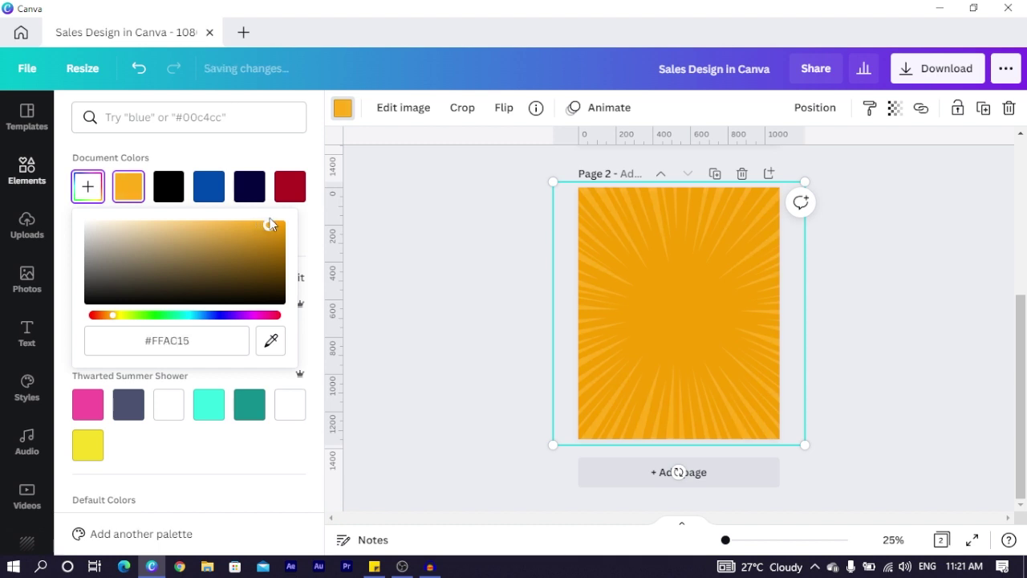
pyautogui.click(484, 207)
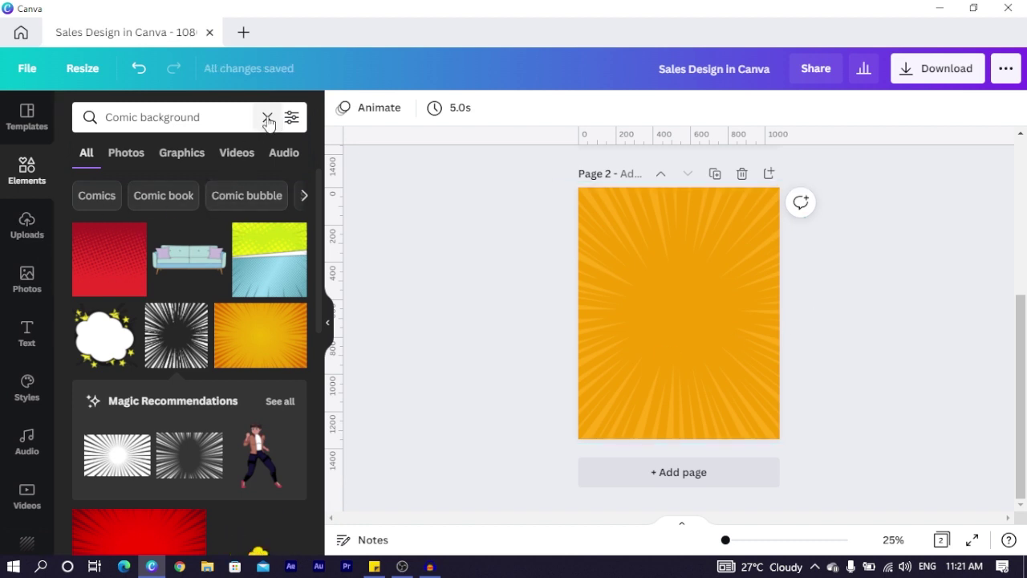
# Step: Add the steeply slanted four-sided shape from the Lines & Shapes collection to page 2 in navy
pyautogui.moveTo(230, 317)
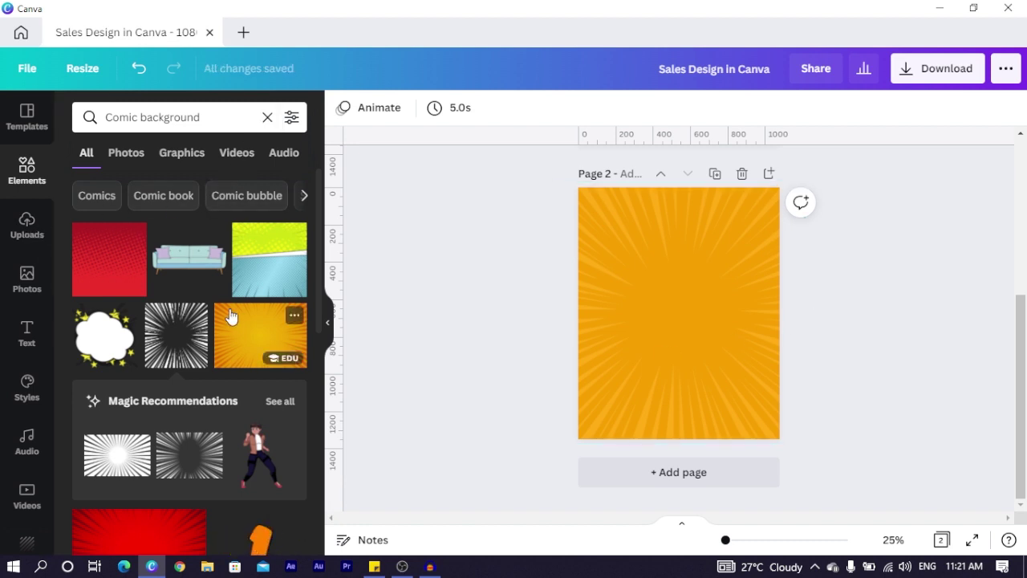
pyautogui.click(267, 118)
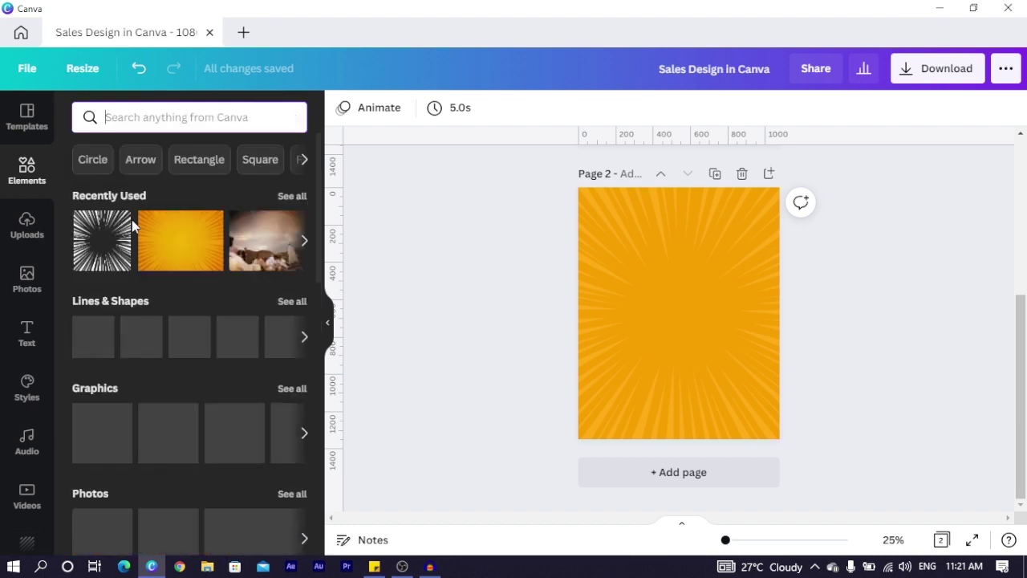
pyautogui.click(292, 301)
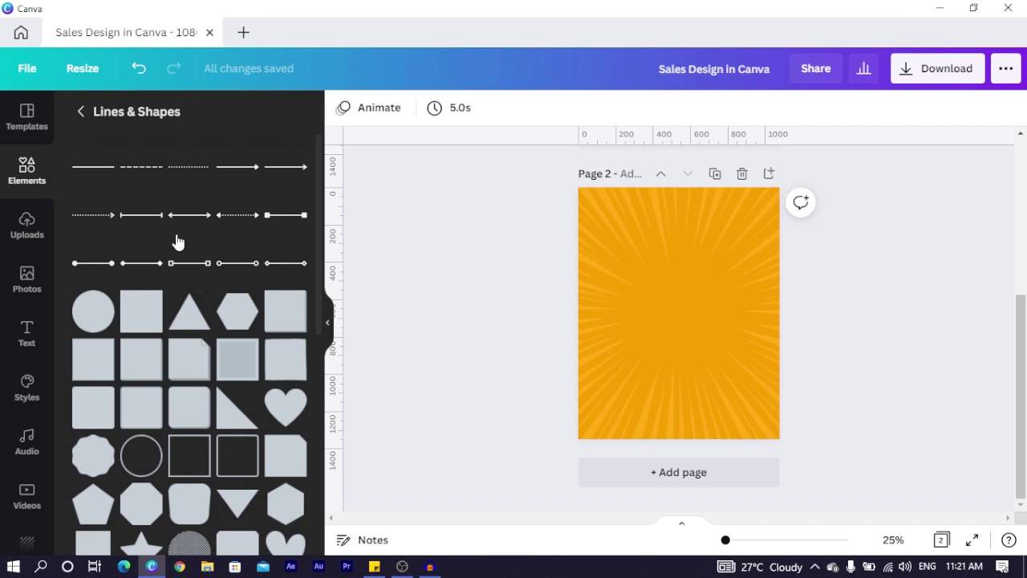
pyautogui.scroll(-5, 152, 316)
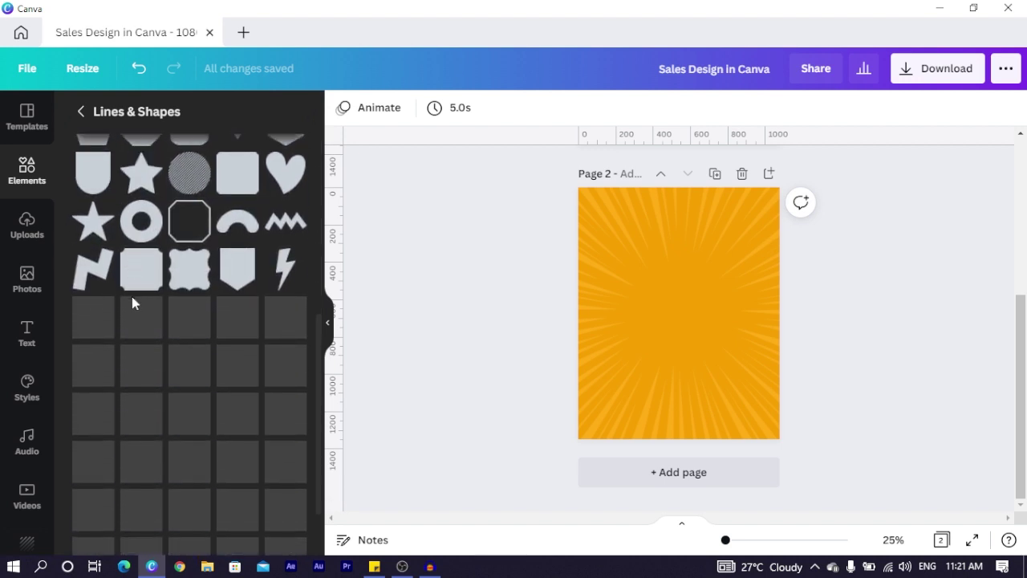
pyautogui.scroll(-2, 133, 296)
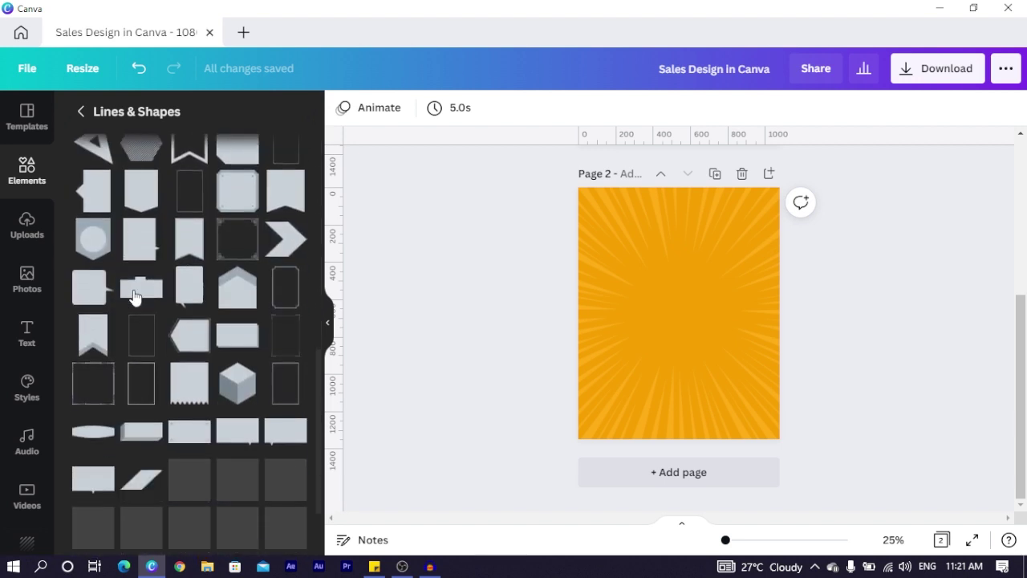
pyautogui.scroll(-4, 135, 297)
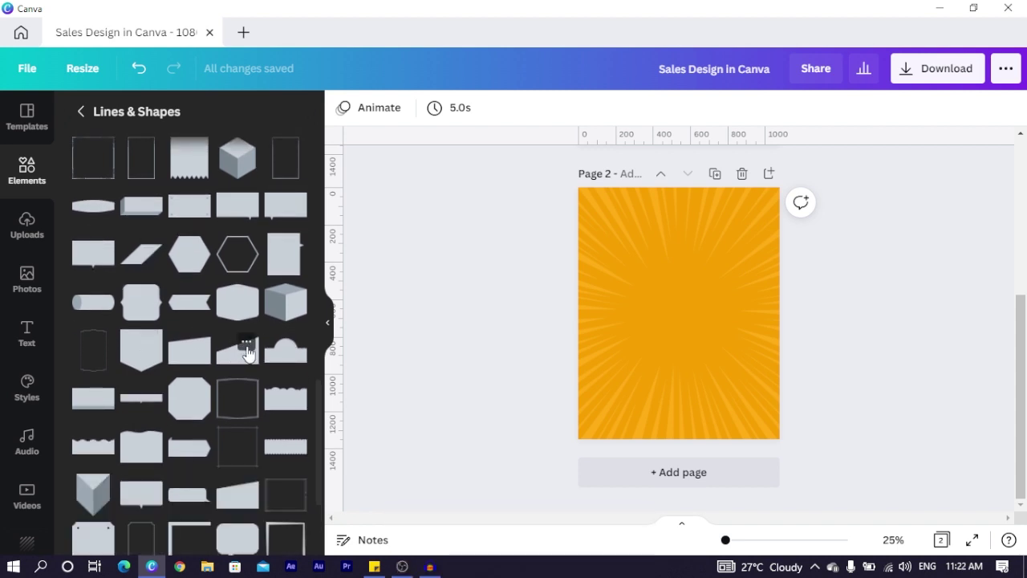
pyautogui.scroll(5, 238, 360)
pyautogui.scroll(4, 811, 332)
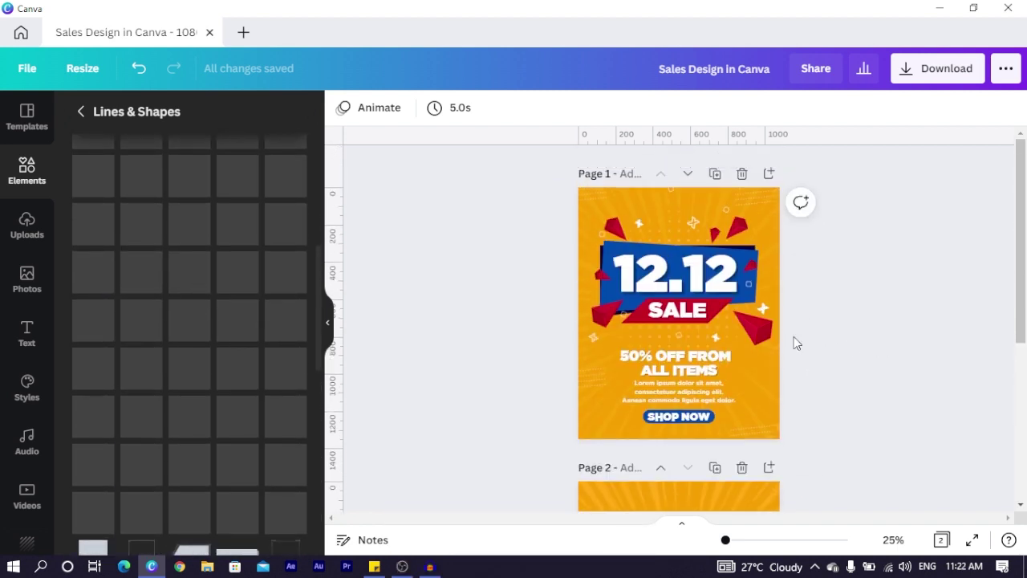
pyautogui.scroll(-6, 249, 405)
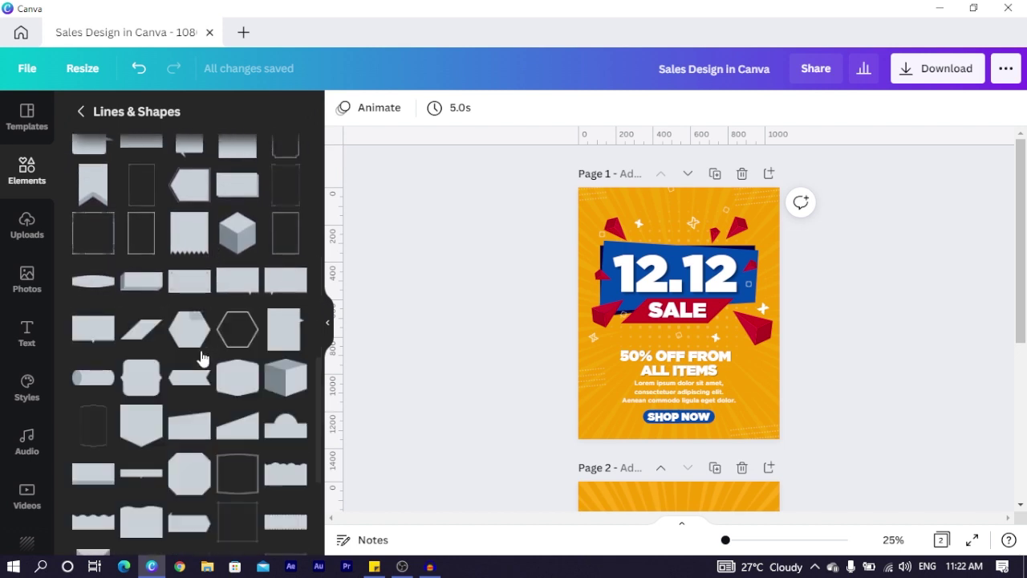
pyautogui.scroll(-3, 528, 393)
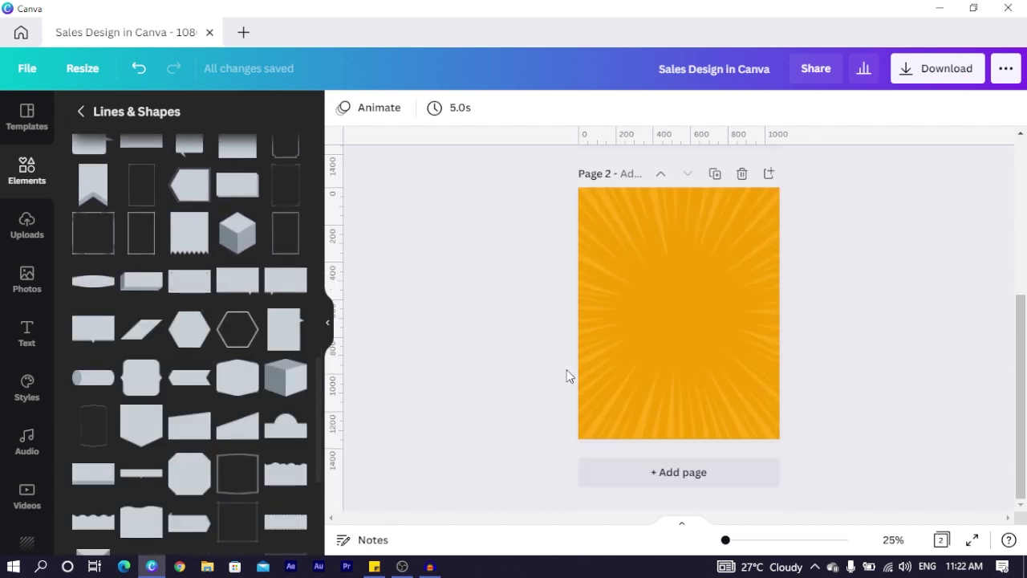
pyautogui.click(238, 425)
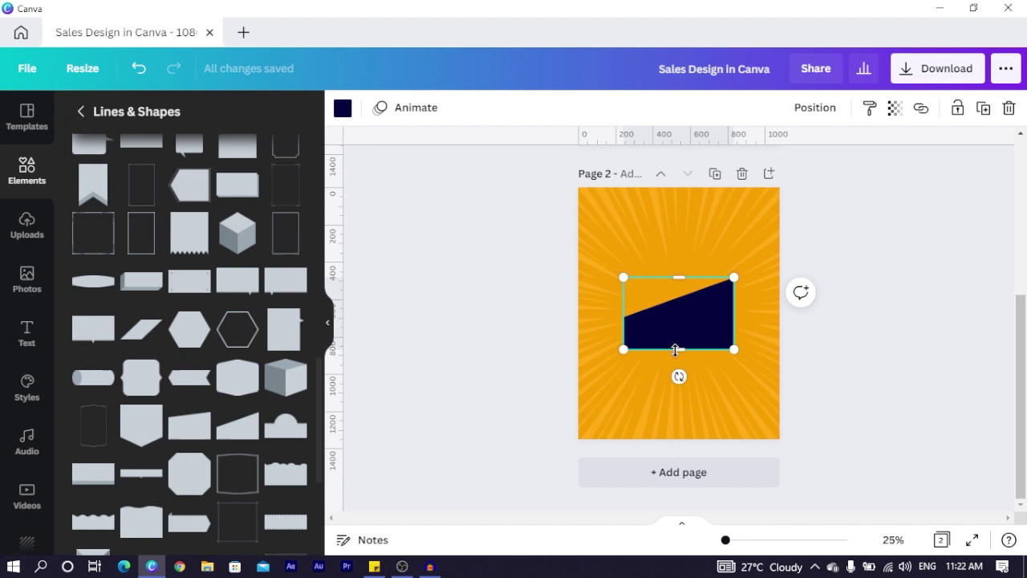
# Step: Rotate the navy slanted shape to about -176°, enlarge it, and place it near the middle of the page
pyautogui.moveTo(679, 376); pyautogui.dragTo(679, 266)
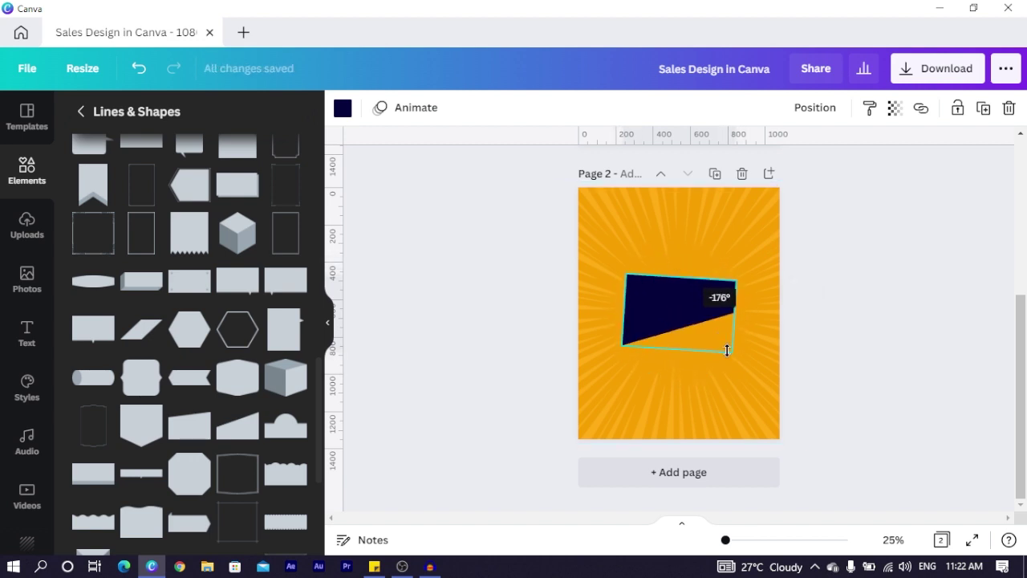
pyautogui.moveTo(729, 353); pyautogui.dragTo(759, 373)
pyautogui.moveTo(694, 329); pyautogui.dragTo(688, 319)
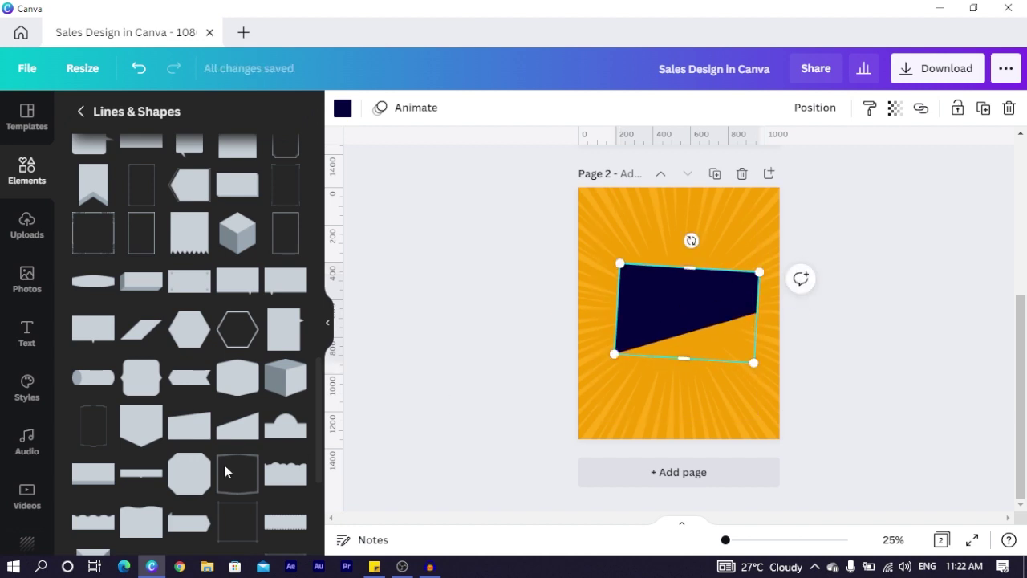
# Step: Add the gently slanted four-sided shape in blue to page 2, and copy the finished blue banner shape over from page 1
pyautogui.click(183, 437)
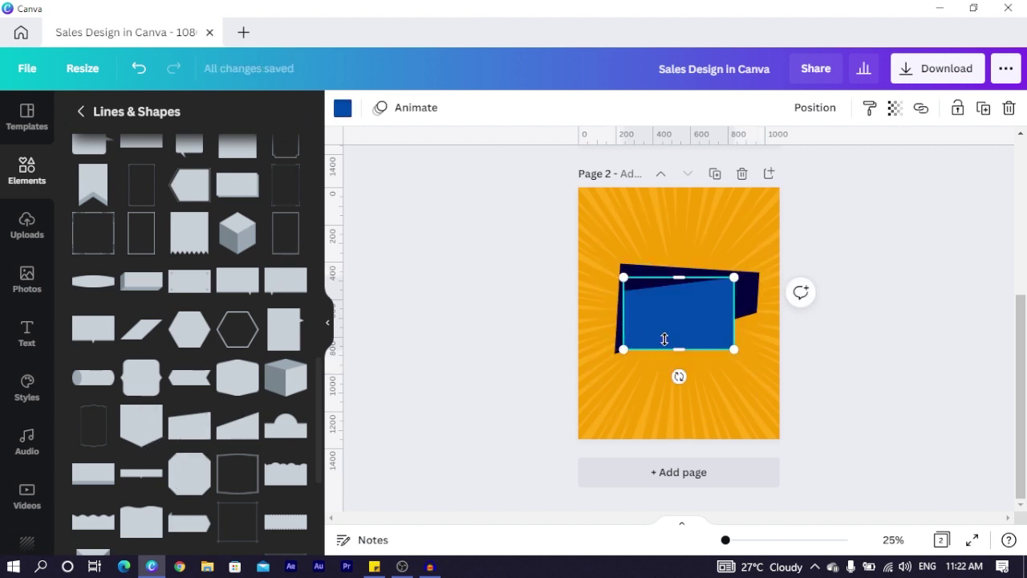
pyautogui.moveTo(679, 376); pyautogui.dragTo(676, 245)
pyautogui.scroll(4, 634, 272)
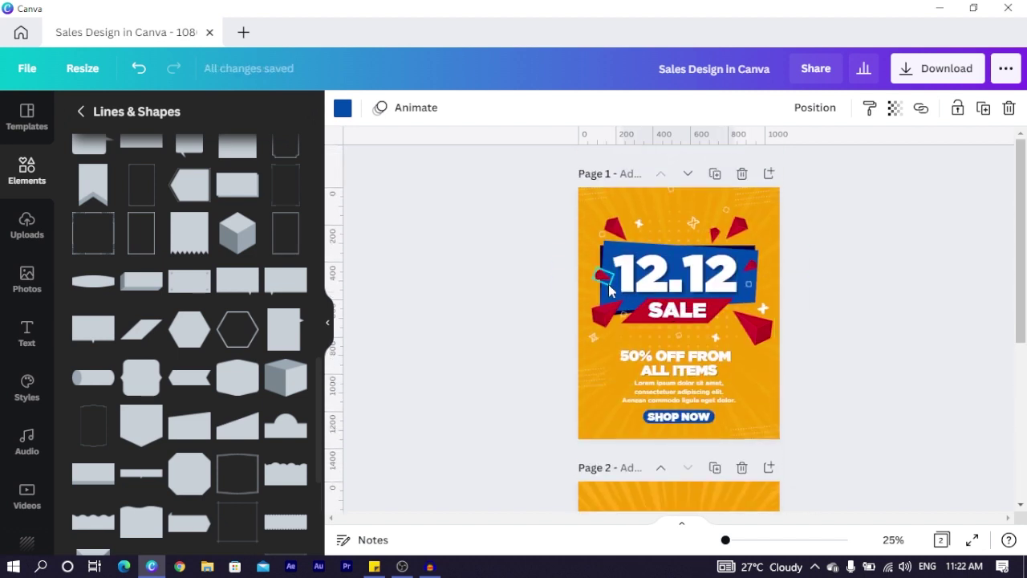
pyautogui.scroll(-4, 601, 293)
pyautogui.click(619, 237)
pyautogui.click(671, 314)
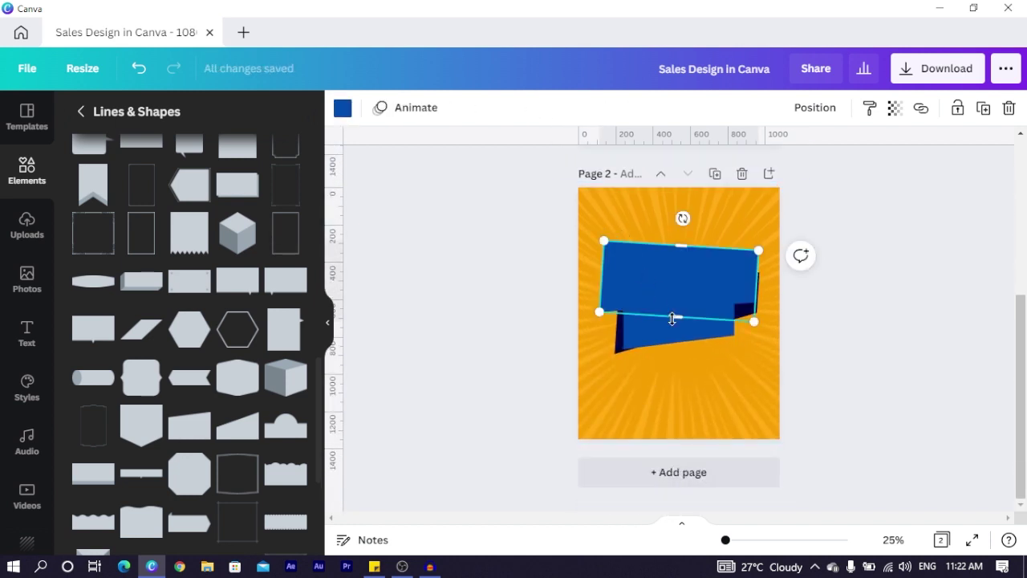
# Step: Move the smaller blue shape and the navy shape clear of the blue banner, and view the details of the Geometry Trapezoid Shape
pyautogui.moveTo(654, 346); pyautogui.dragTo(667, 429)
pyautogui.moveTo(634, 347); pyautogui.dragTo(628, 233)
pyautogui.scroll(-4, 193, 393)
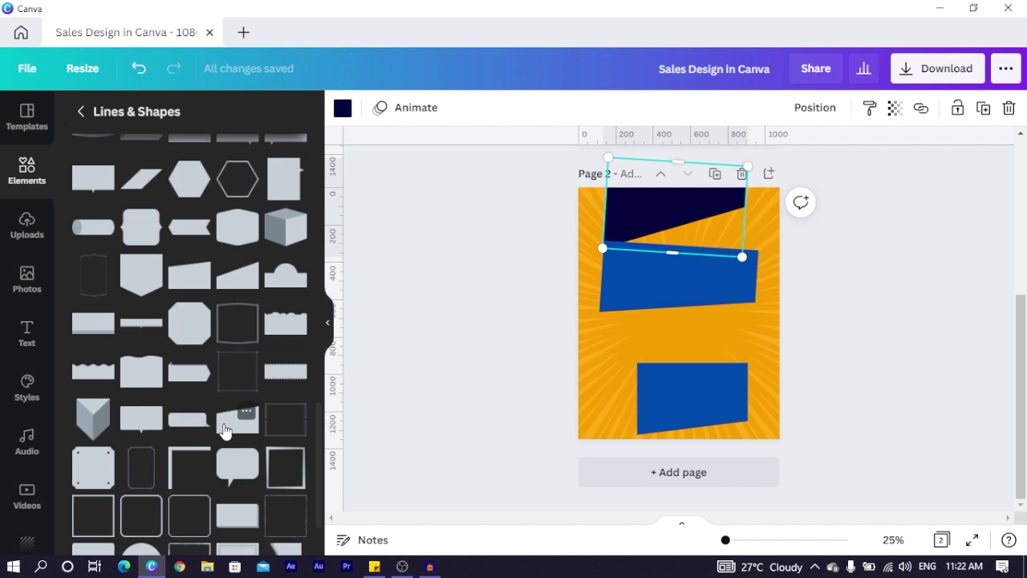
pyautogui.click(247, 412)
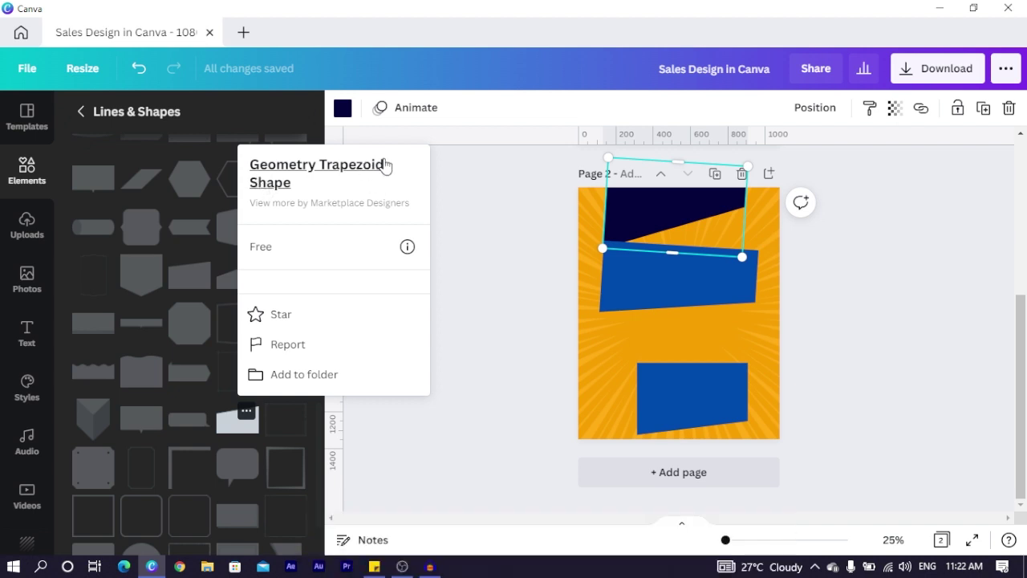
# Step: Delete the navy slanted shape and the smaller blue shape from page 2
pyautogui.moveTo(630, 204); pyautogui.dragTo(623, 364)
pyautogui.press('Delete')
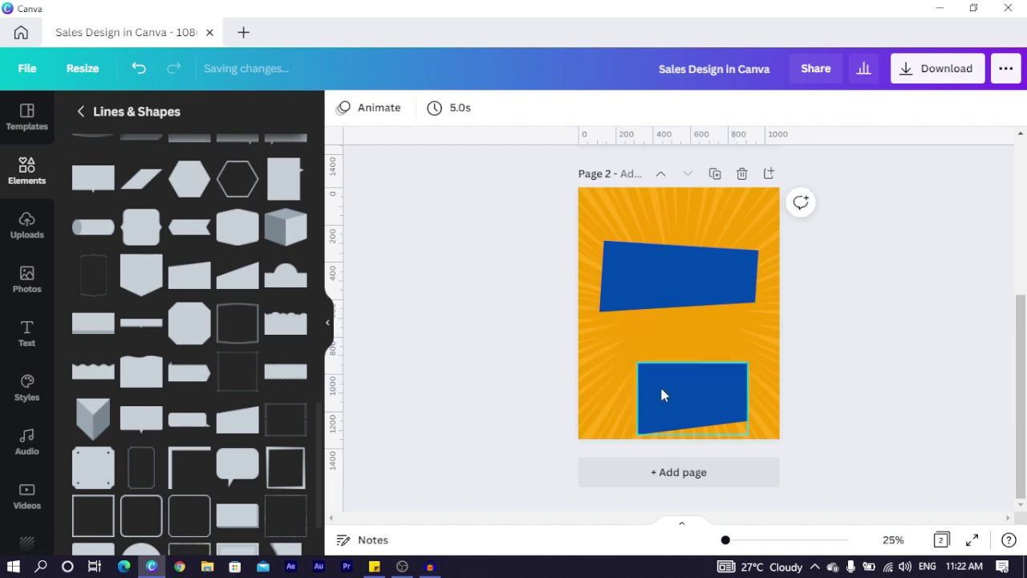
pyautogui.click(660, 385)
pyautogui.press('Delete')
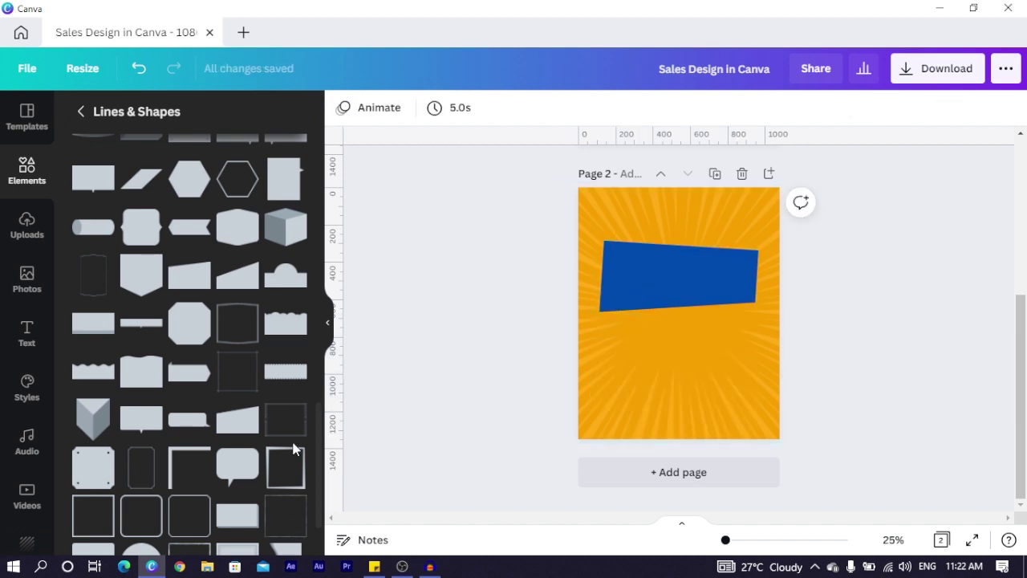
pyautogui.click(294, 449)
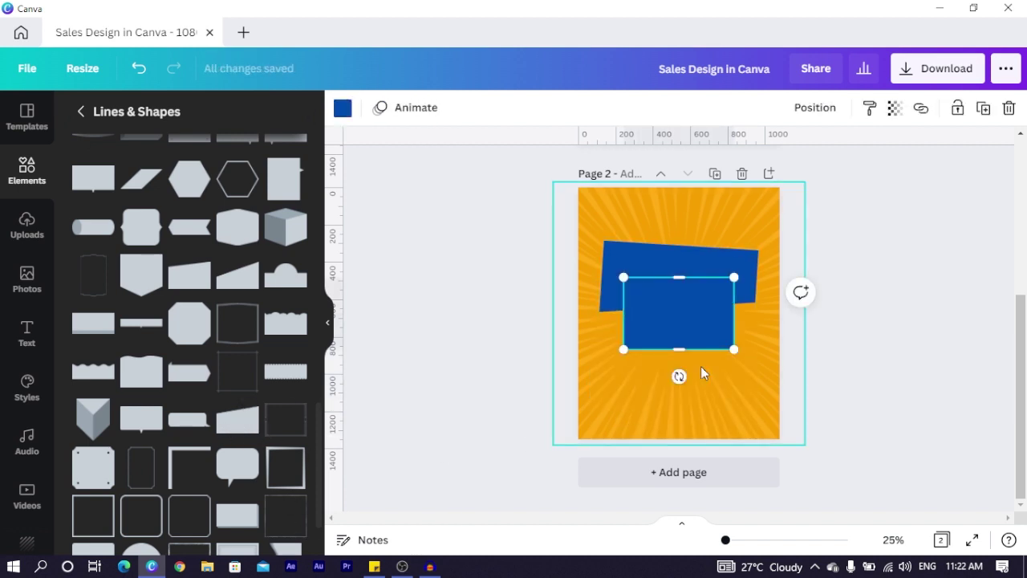
pyautogui.click(466, 437)
pyautogui.moveTo(656, 328); pyautogui.dragTo(665, 360)
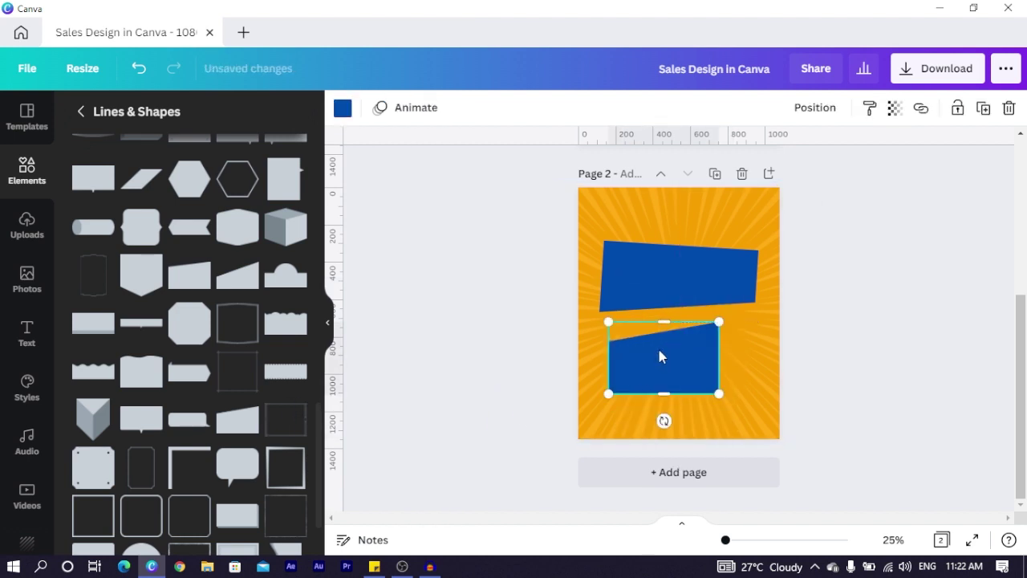
pyautogui.moveTo(728, 402); pyautogui.dragTo(742, 423)
pyautogui.moveTo(675, 410); pyautogui.dragTo(675, 298)
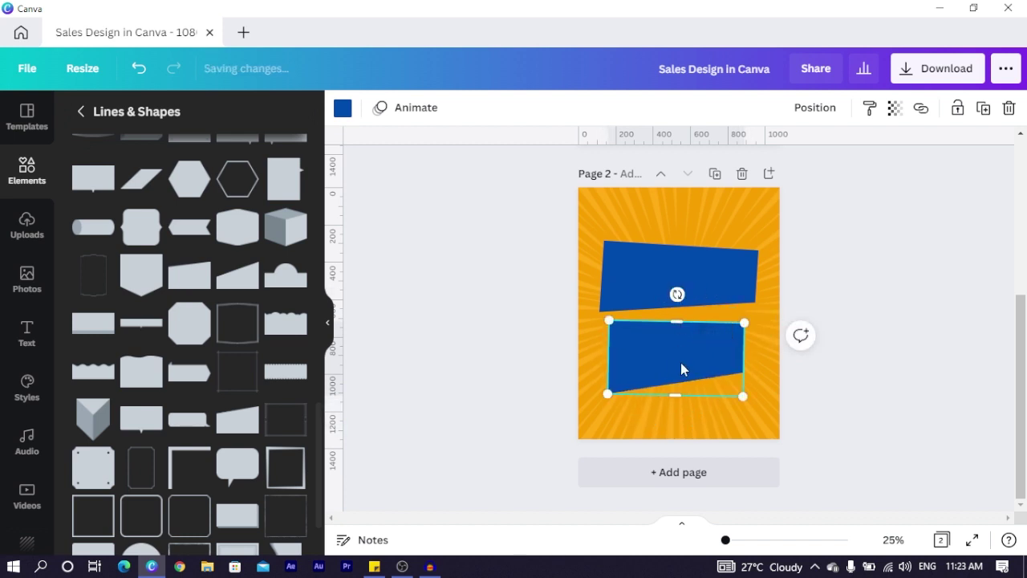
pyautogui.press('Delete')
# Step: Duplicate the blue banner shape, offset the copy slightly right and down, and recolour it navy, #06003D
pyautogui.click(709, 263)
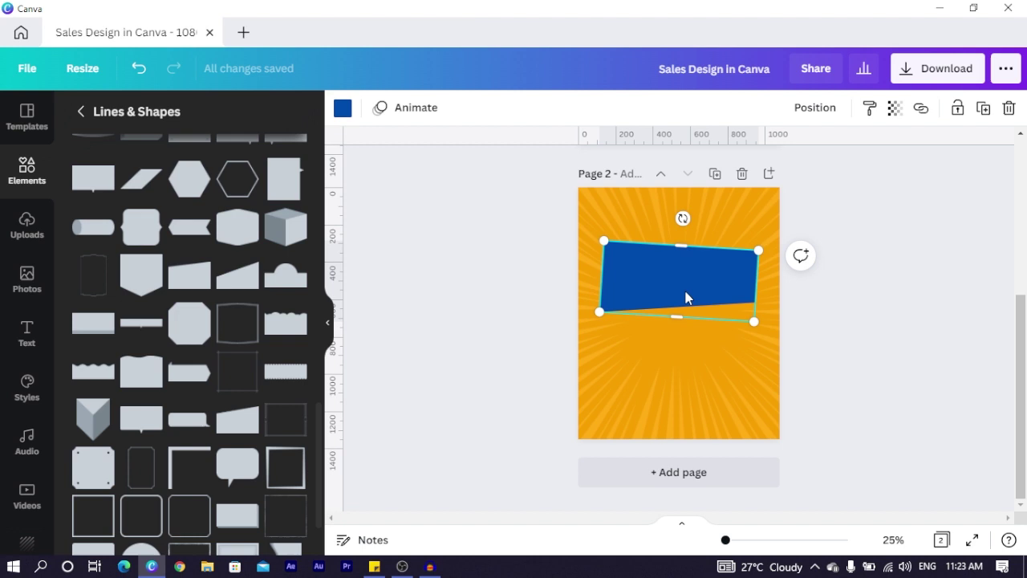
pyautogui.hotkey('shift', 'Right')
pyautogui.hotkey('shift', 'Right')
pyautogui.hotkey('shift', 'Down')
pyautogui.hotkey('shift', 'Down')
pyautogui.click(343, 107)
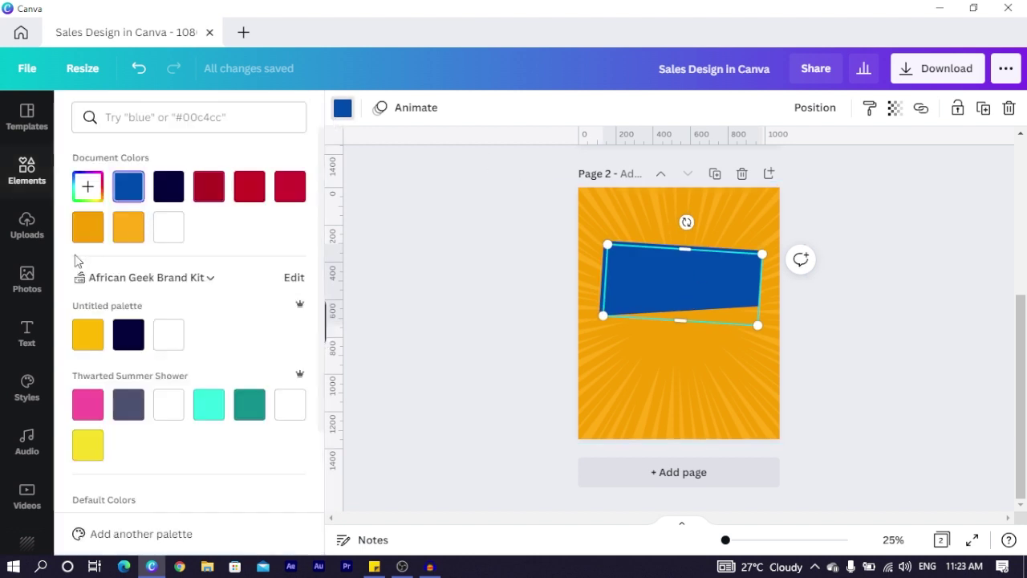
pyautogui.click(130, 336)
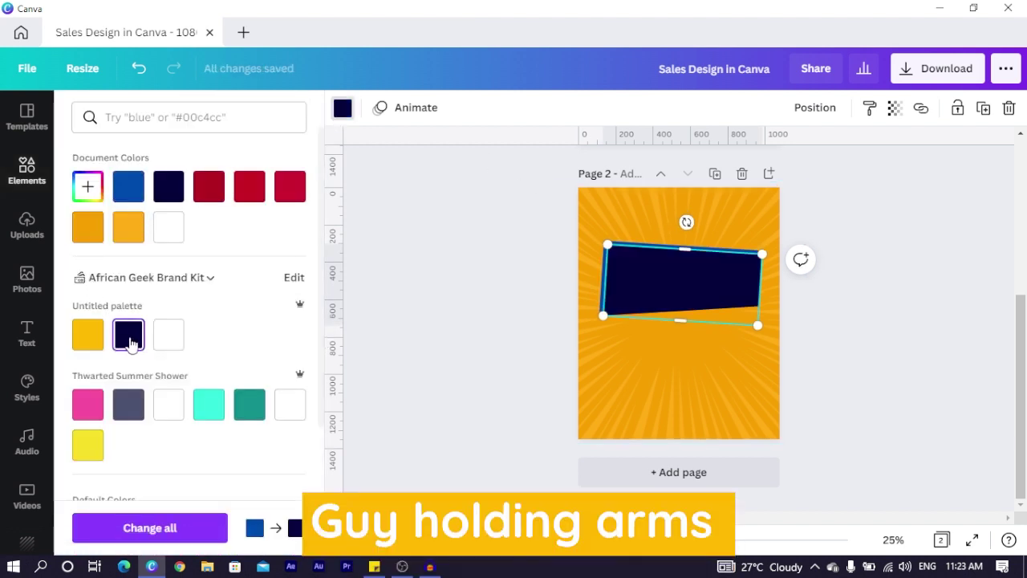
pyautogui.click(88, 191)
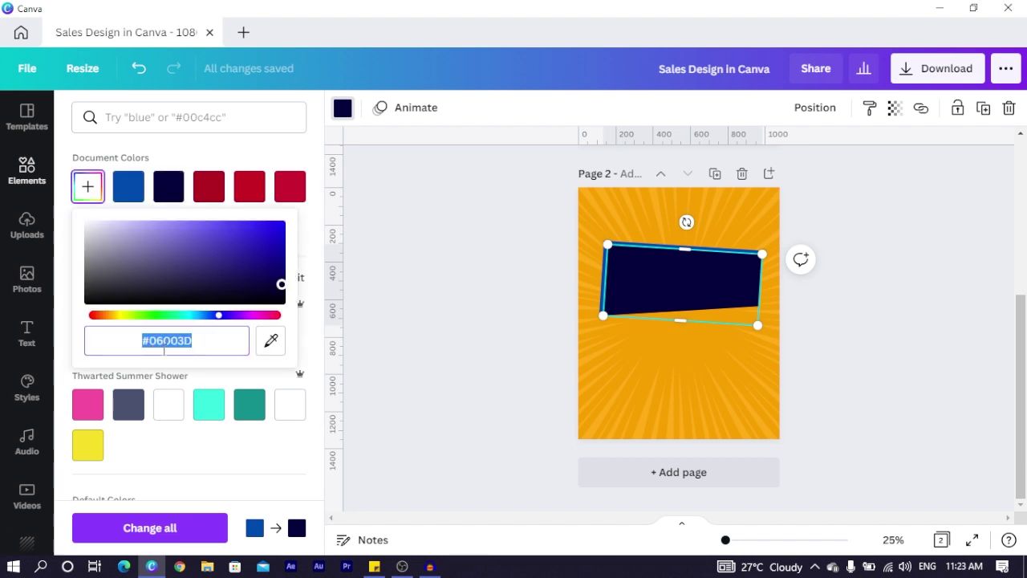
pyautogui.click(523, 310)
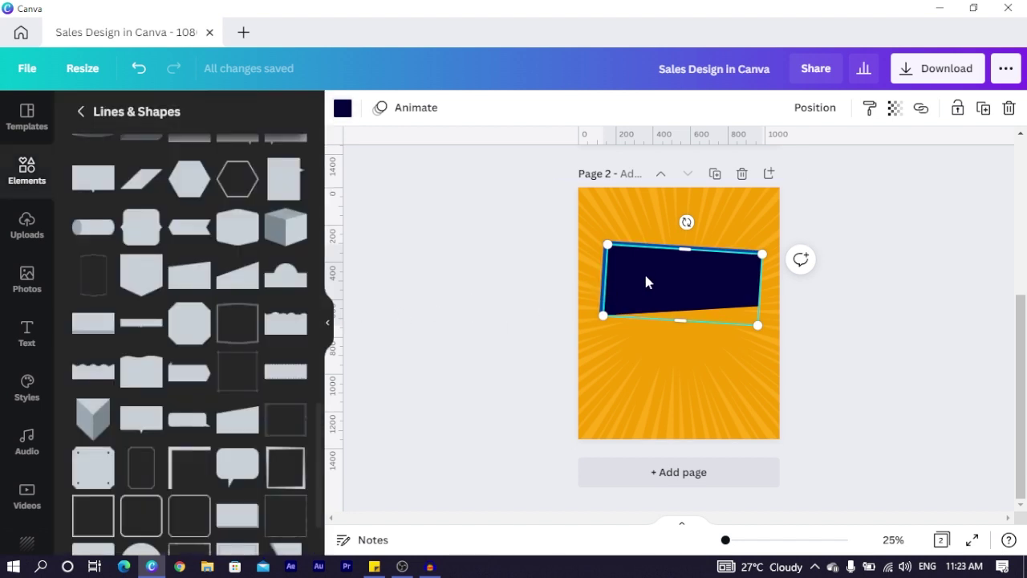
# Step: Rotate the navy copy anticlockwise so it tilts opposite to the blue banner, and send it behind the blue shape
pyautogui.moveTo(685, 222); pyautogui.dragTo(674, 222)
pyautogui.moveTo(657, 279); pyautogui.dragTo(657, 282)
pyautogui.hotkey('ctrl', '-')
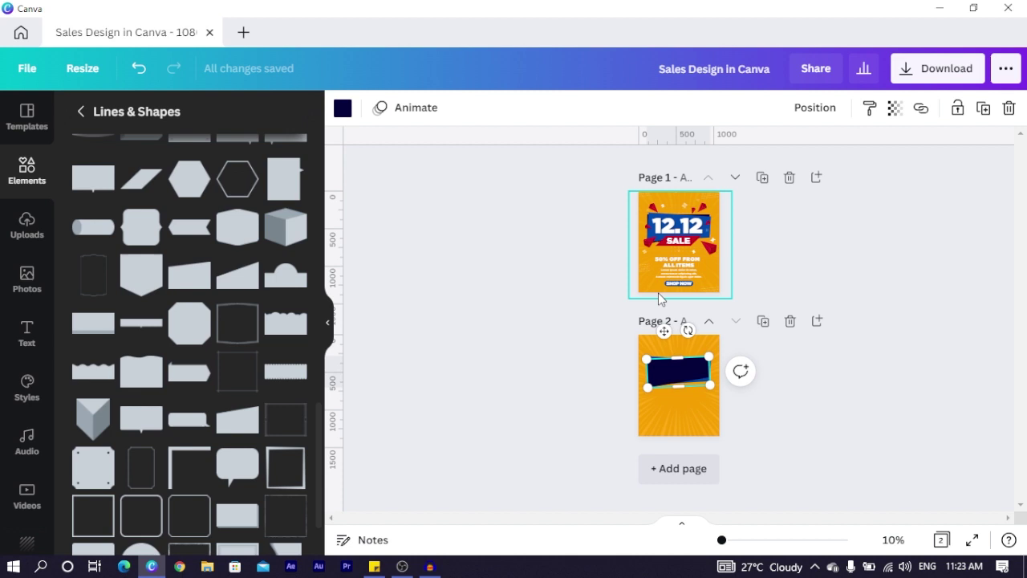
pyautogui.hotkey('ctrl', '+')
pyautogui.hotkey('ctrl', '+')
pyautogui.hotkey('ctrl', '[')
pyautogui.scroll(-1, 658, 303)
pyautogui.click(417, 312)
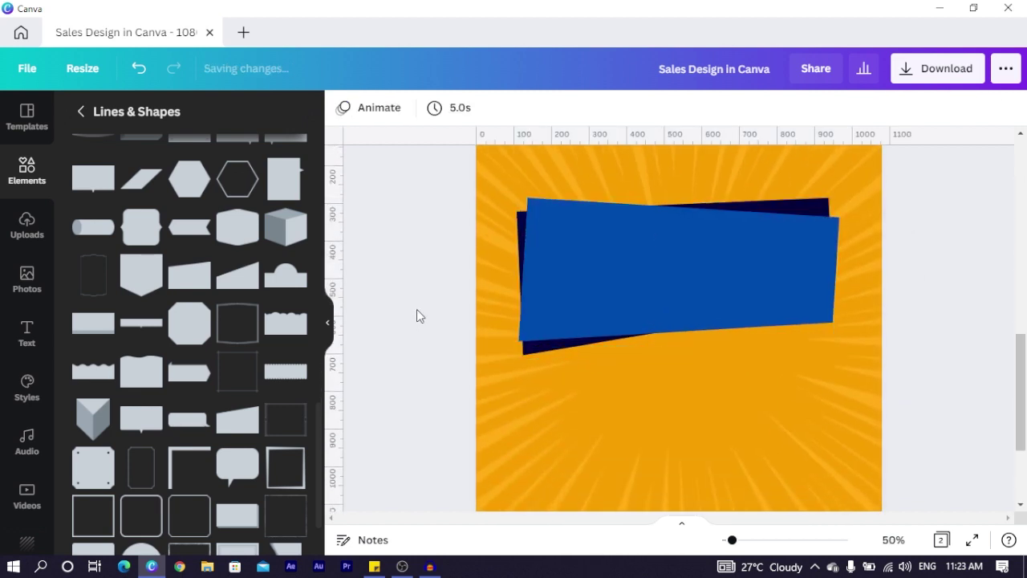
# Step: Slightly reduce the tilt of the navy shape behind the blue banner
pyautogui.hotkey('ctrl', '-')
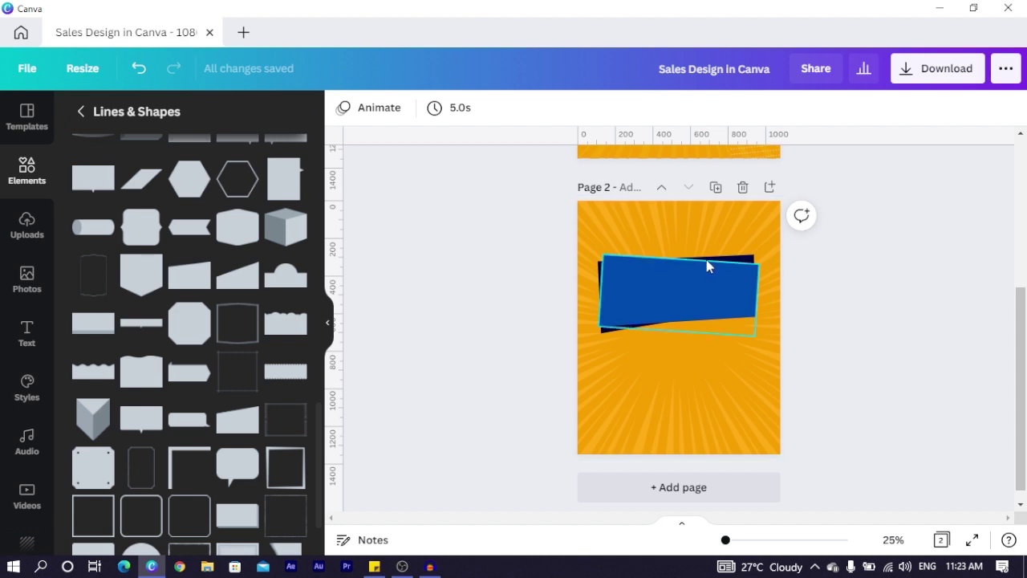
pyautogui.click(733, 257)
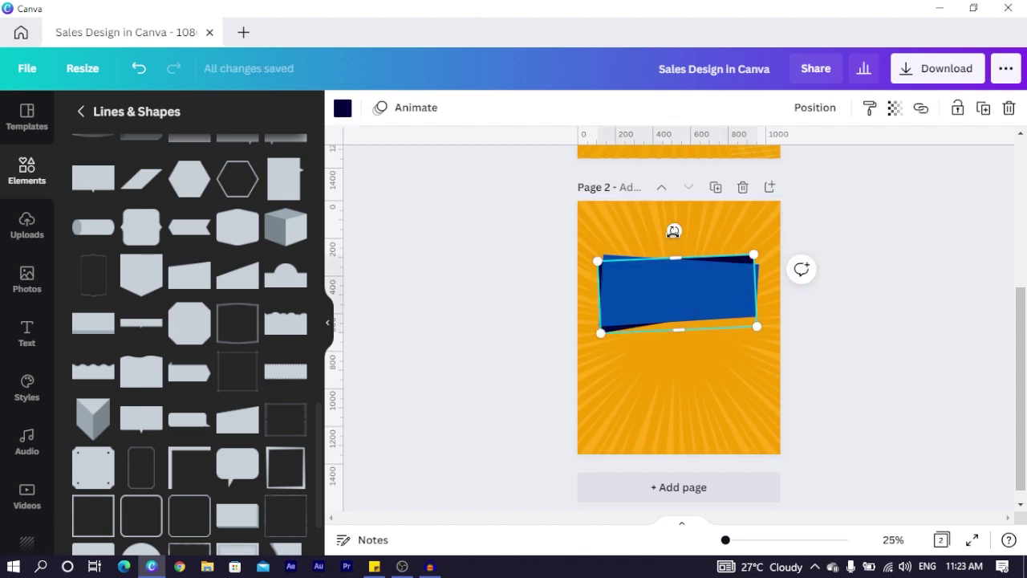
pyautogui.moveTo(674, 231); pyautogui.dragTo(673, 233)
pyautogui.click(487, 305)
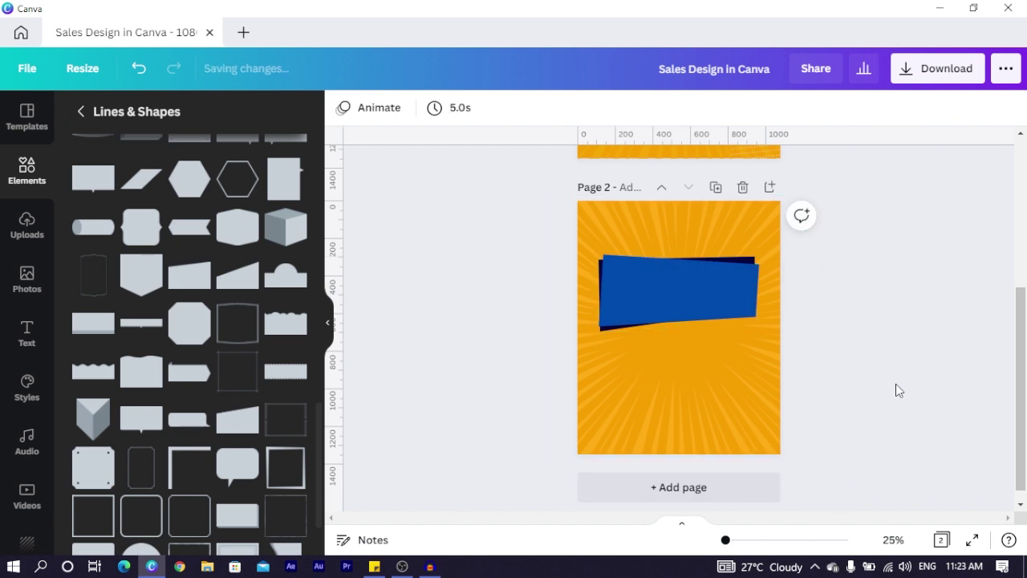
# Step: Add a text box over the blue banner on page 2 in iCiel Gotham and enter 17.04
pyautogui.scroll(1, 896, 388)
pyautogui.scroll(5, 893, 389)
pyautogui.scroll(-3, 753, 293)
pyautogui.scroll(2, 682, 258)
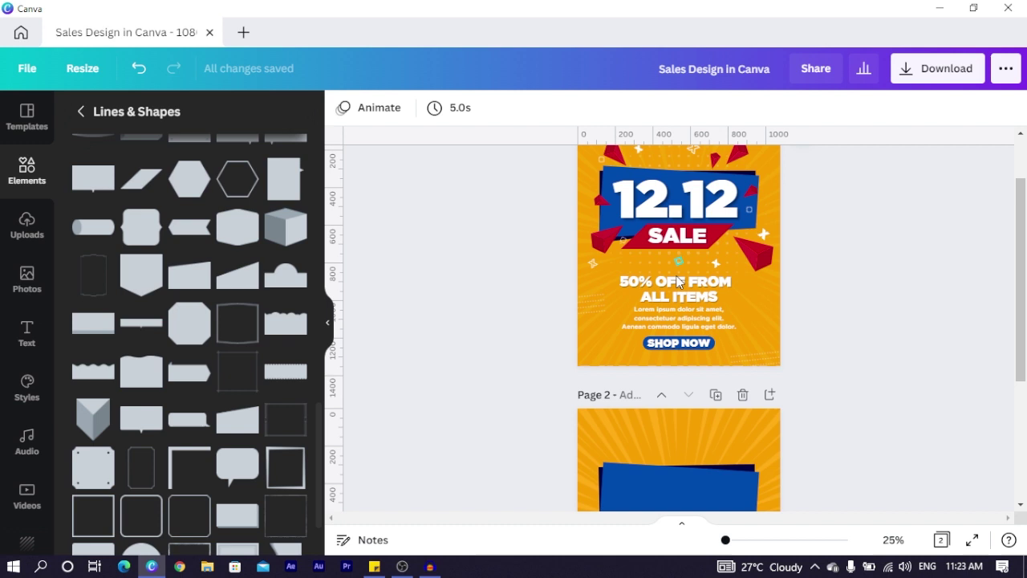
pyautogui.scroll(-5, 683, 259)
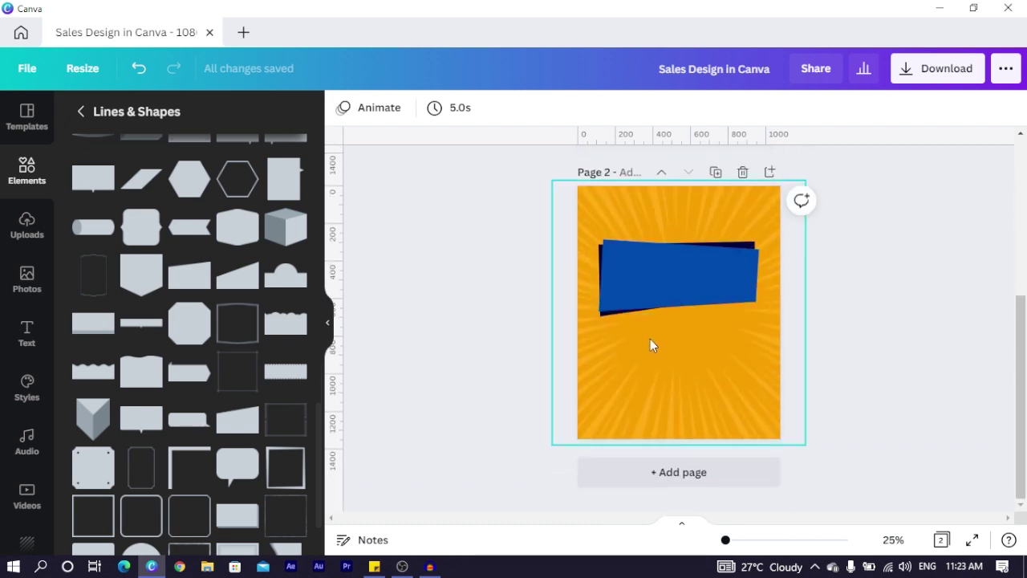
pyautogui.press('t')
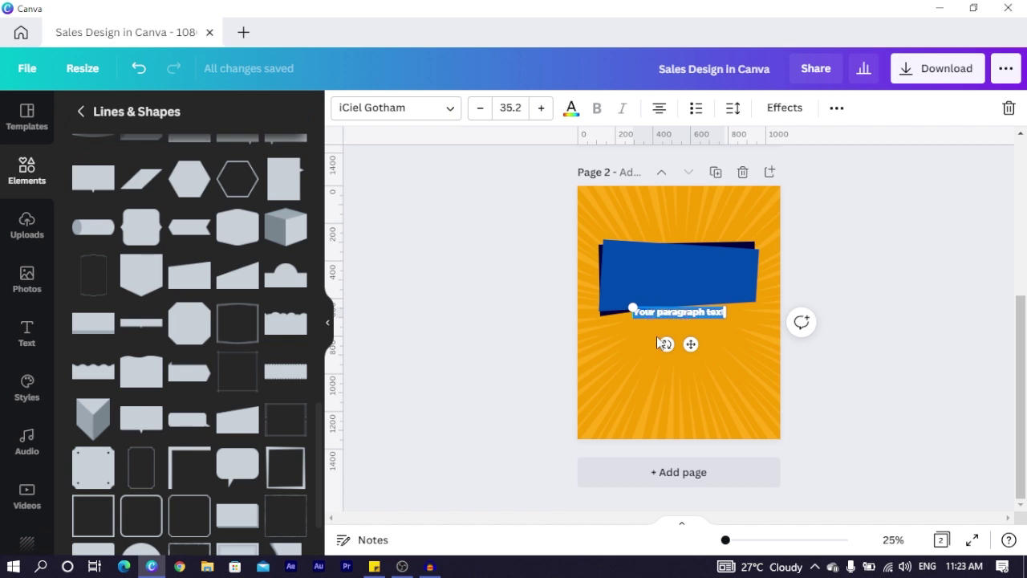
pyautogui.moveTo(691, 345); pyautogui.dragTo(689, 306)
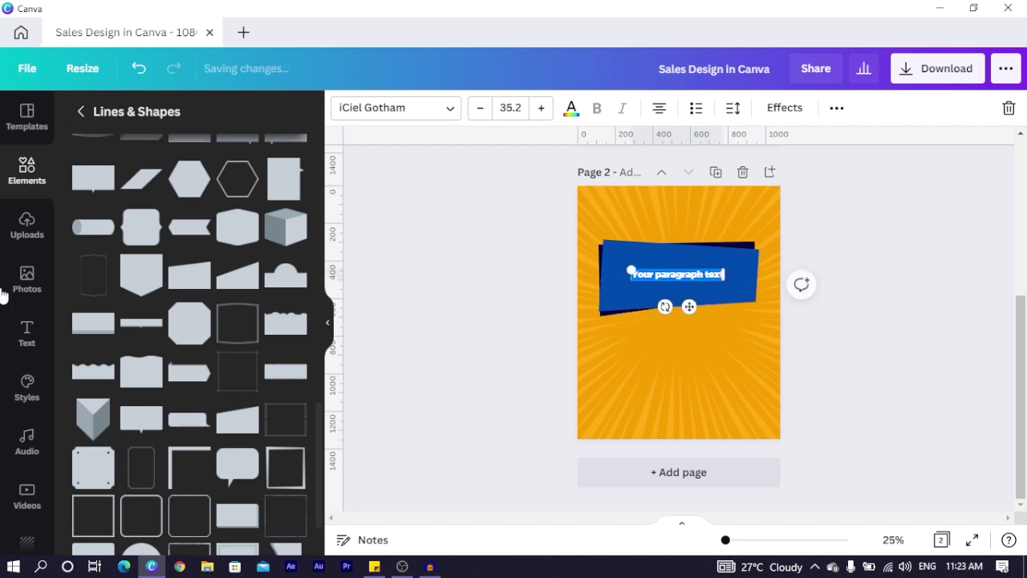
pyautogui.click(28, 340)
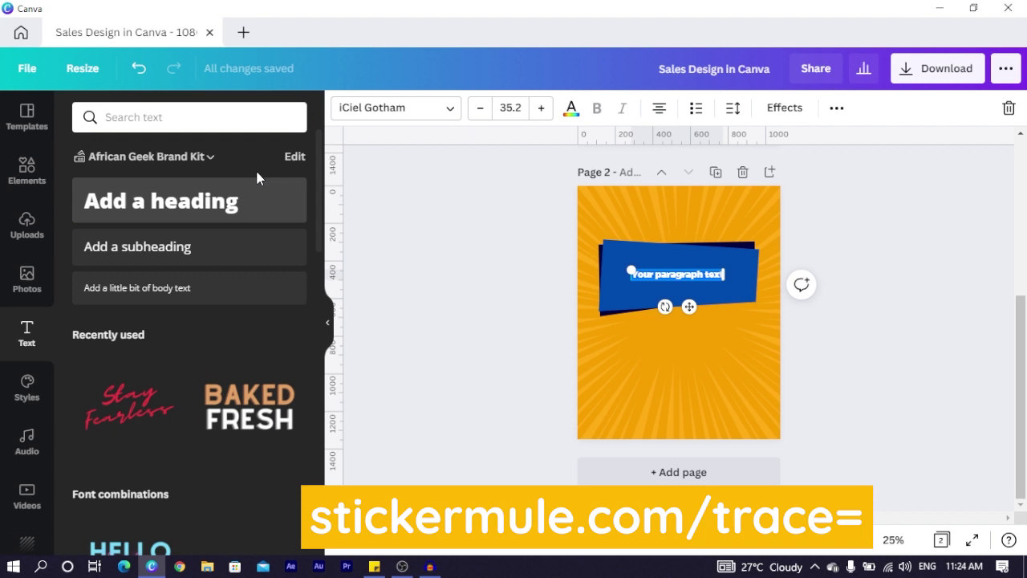
pyautogui.doubleClick(665, 273)
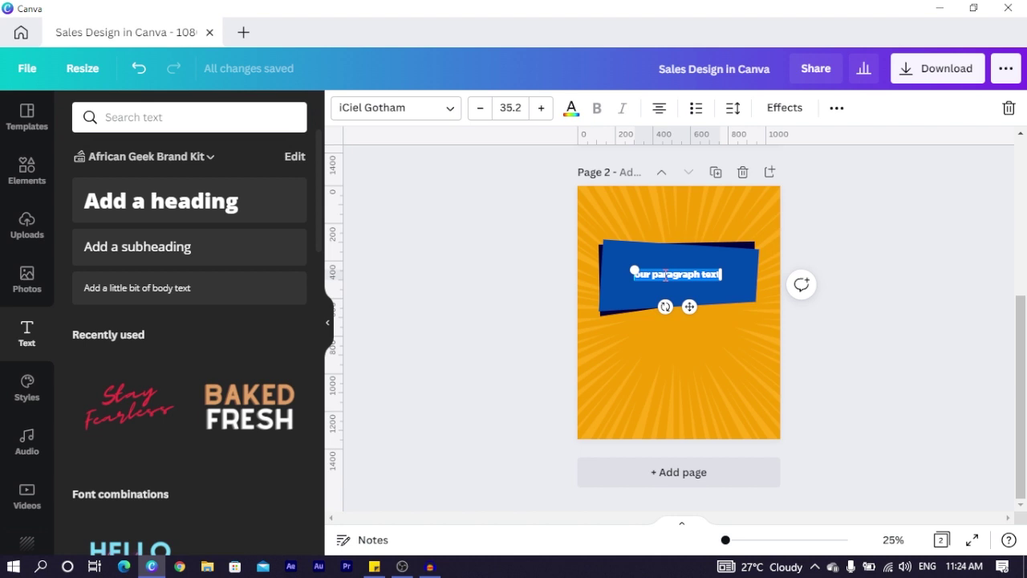
pyautogui.write('25%')
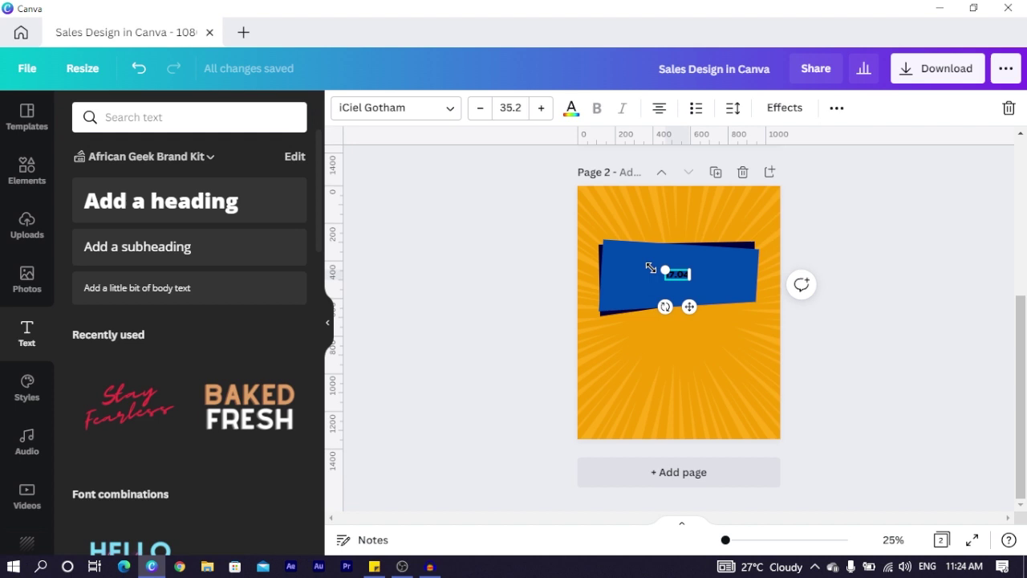
# Step: Enlarge the 17.04 text to size 195 and centre it on the blue banner
pyautogui.moveTo(663, 271); pyautogui.dragTo(566, 243)
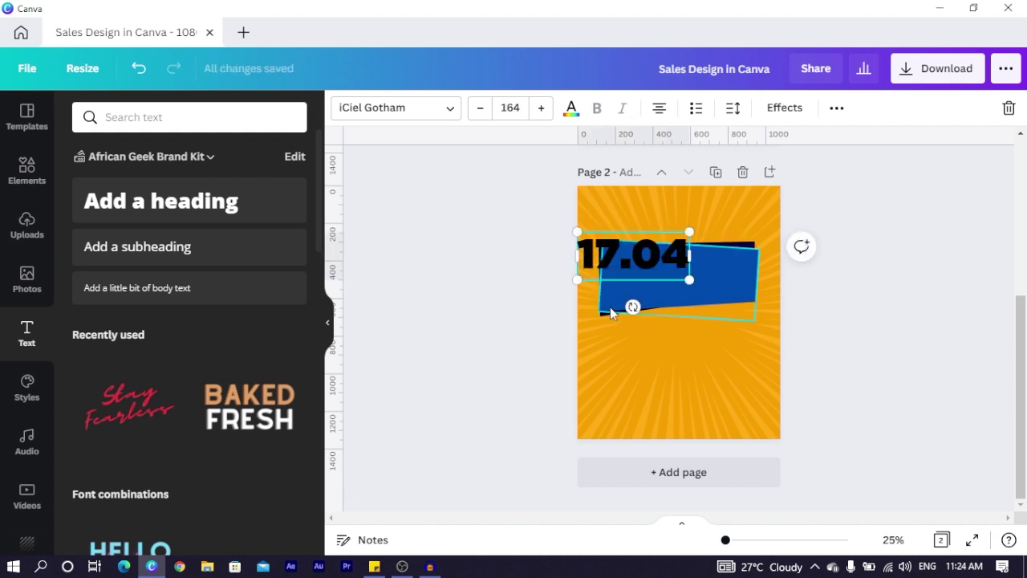
pyautogui.click(490, 325)
pyautogui.moveTo(632, 254); pyautogui.dragTo(678, 276)
pyautogui.moveTo(733, 257); pyautogui.dragTo(756, 244)
pyautogui.moveTo(690, 283); pyautogui.dragTo(679, 287)
pyautogui.click(435, 242)
# Step: Colour the 17.04 text white
pyautogui.click(630, 279)
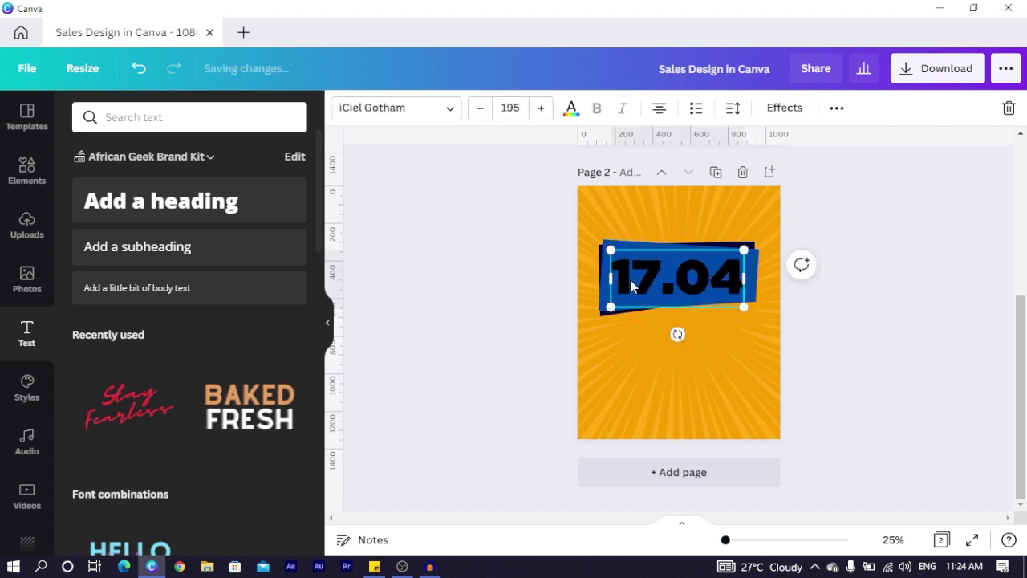
pyautogui.click(571, 109)
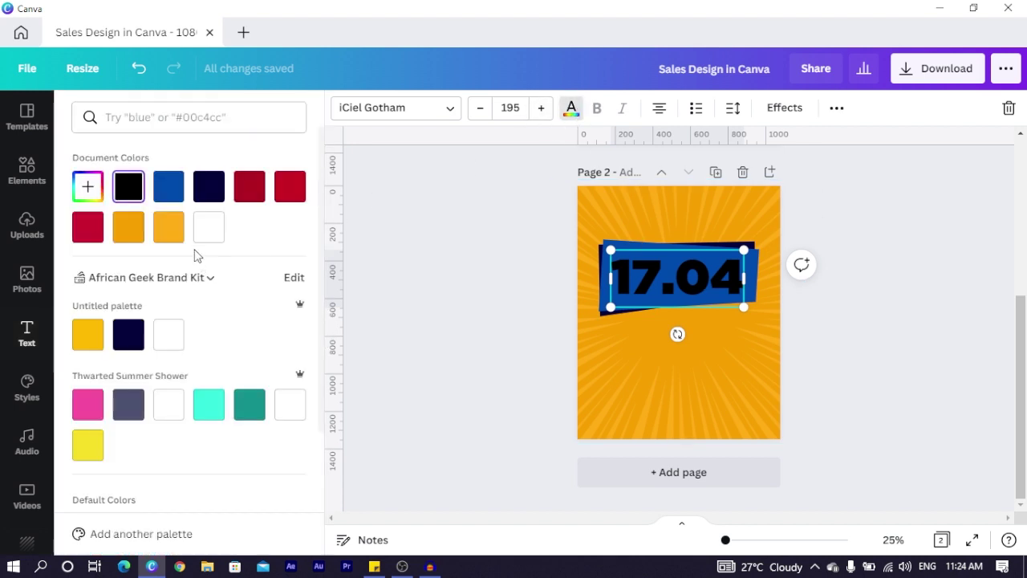
pyautogui.click(219, 231)
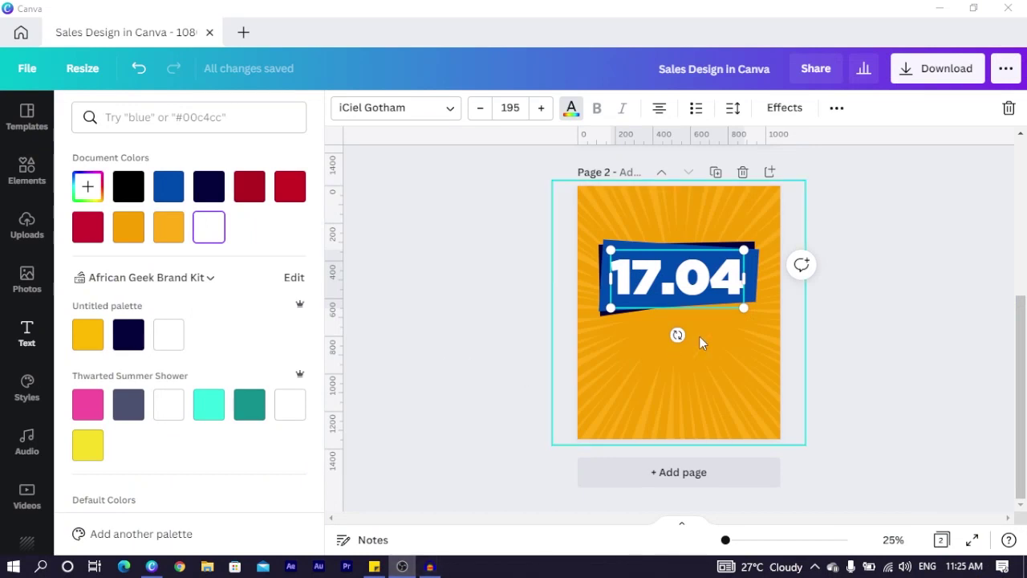
# Step: Apply the Shadow effect to the 17.04 text with black as the shadow colour
pyautogui.click(785, 108)
pyautogui.click(192, 217)
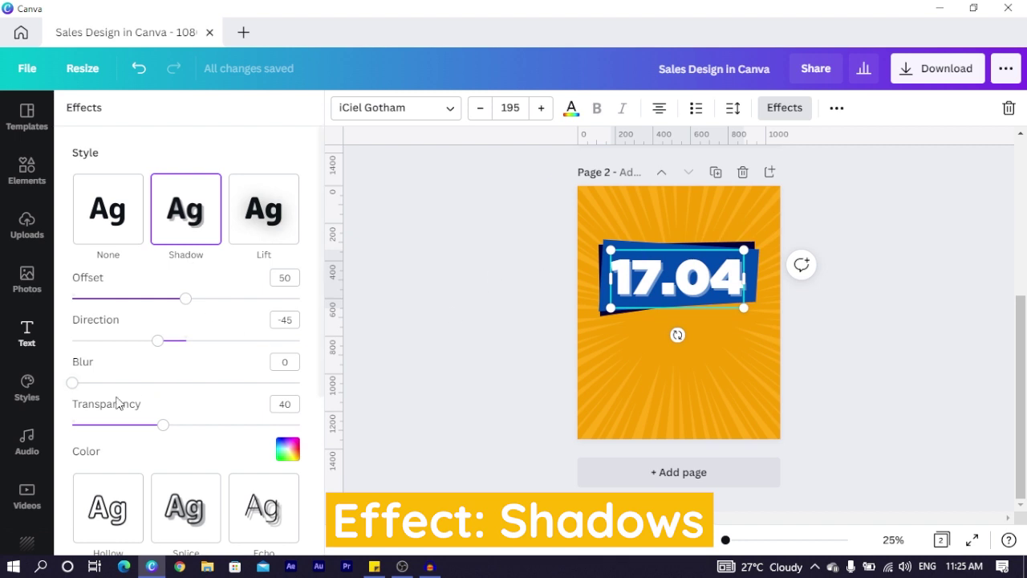
pyautogui.scroll(-1, 125, 380)
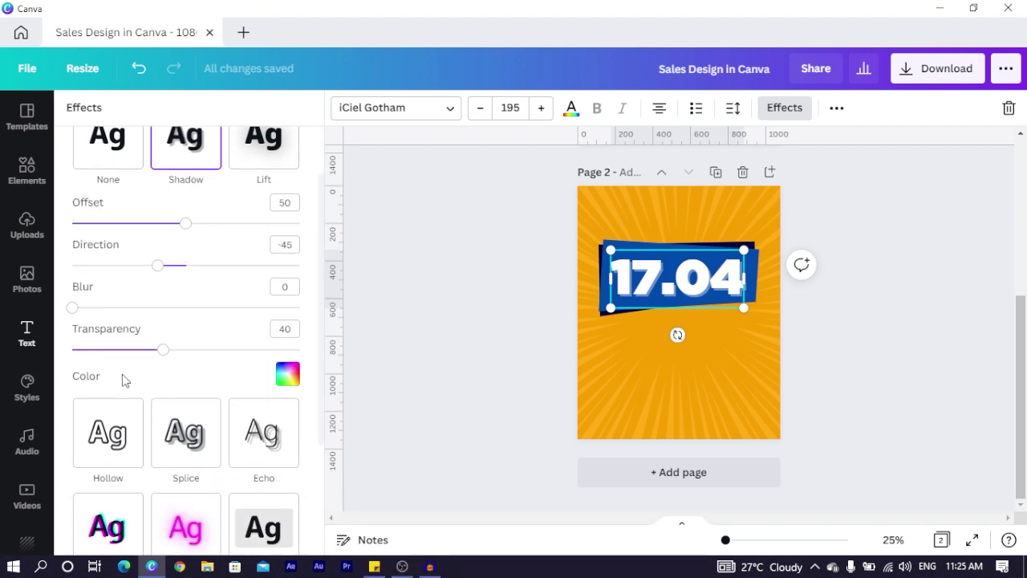
pyautogui.click(286, 374)
pyautogui.scroll(-3, 90, 257)
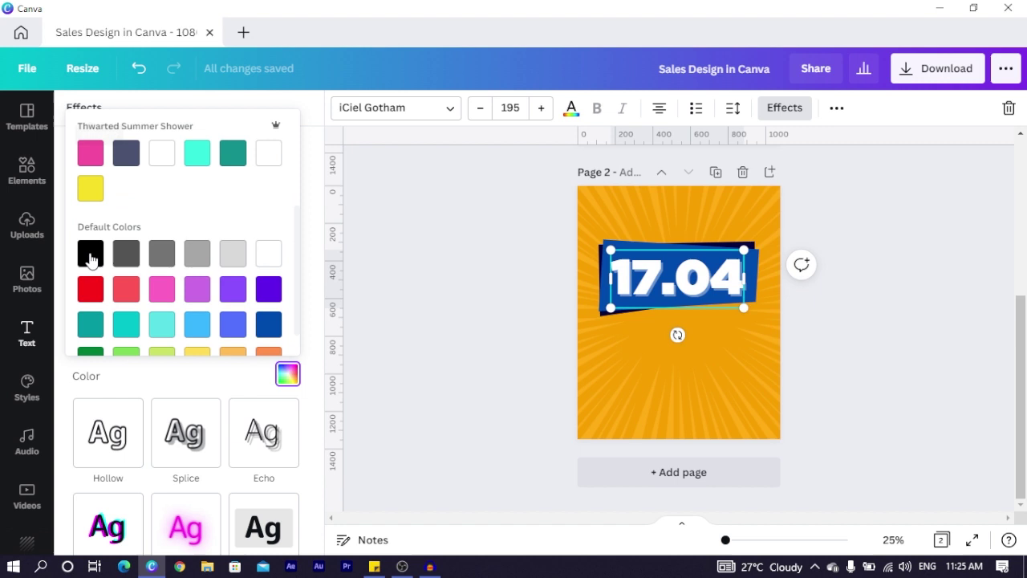
pyautogui.click(90, 217)
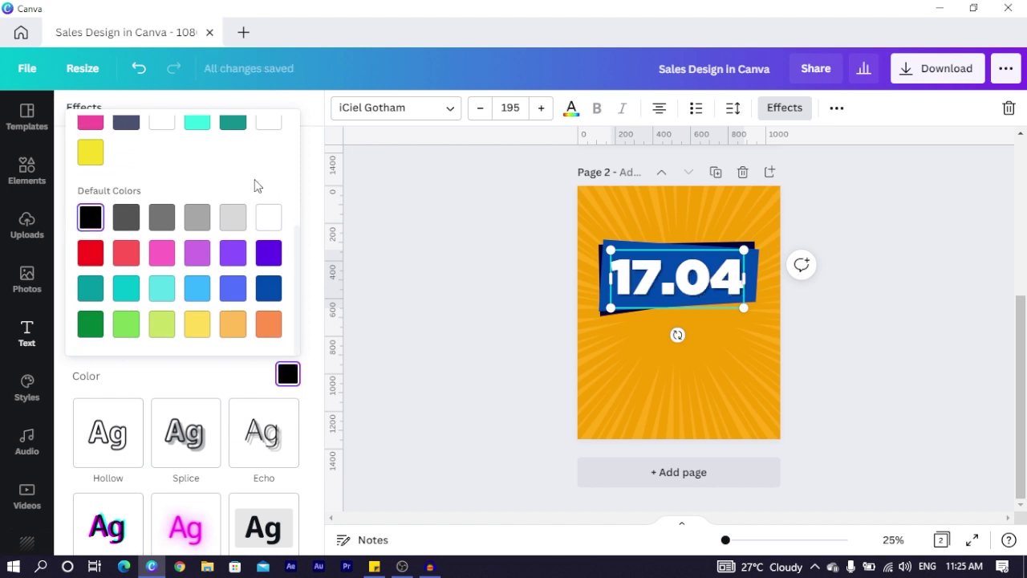
# Step: Set the blur of the 17.04 text's shadow to 40
pyautogui.click(311, 168)
pyautogui.scroll(1, 216, 319)
pyautogui.scroll(-1, 215, 319)
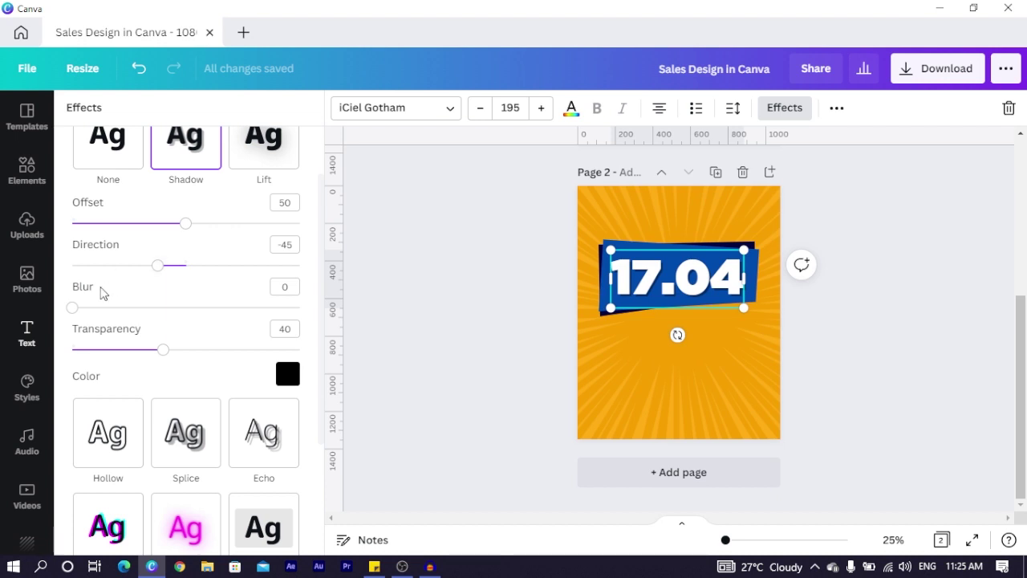
pyautogui.moveTo(72, 308); pyautogui.dragTo(164, 305)
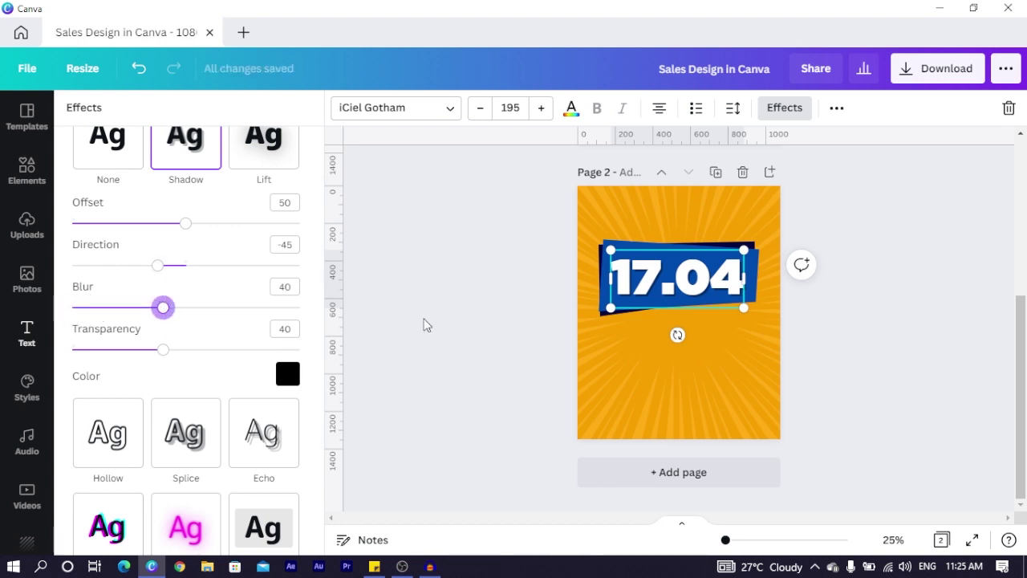
pyautogui.click(511, 276)
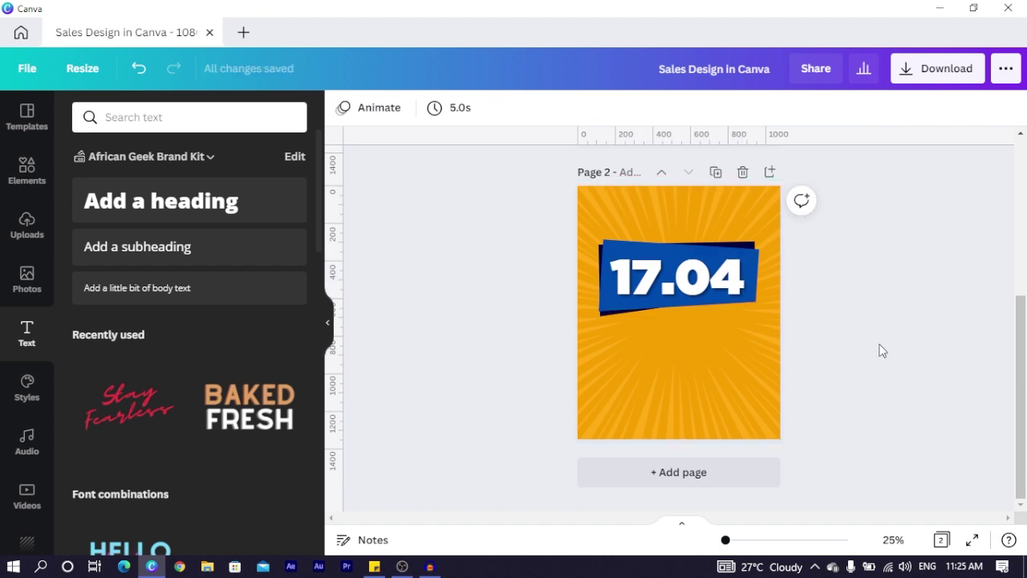
# Step: Add the Parallelogram shape from Lines & Shapes to page 2
pyautogui.scroll(1, 698, 333)
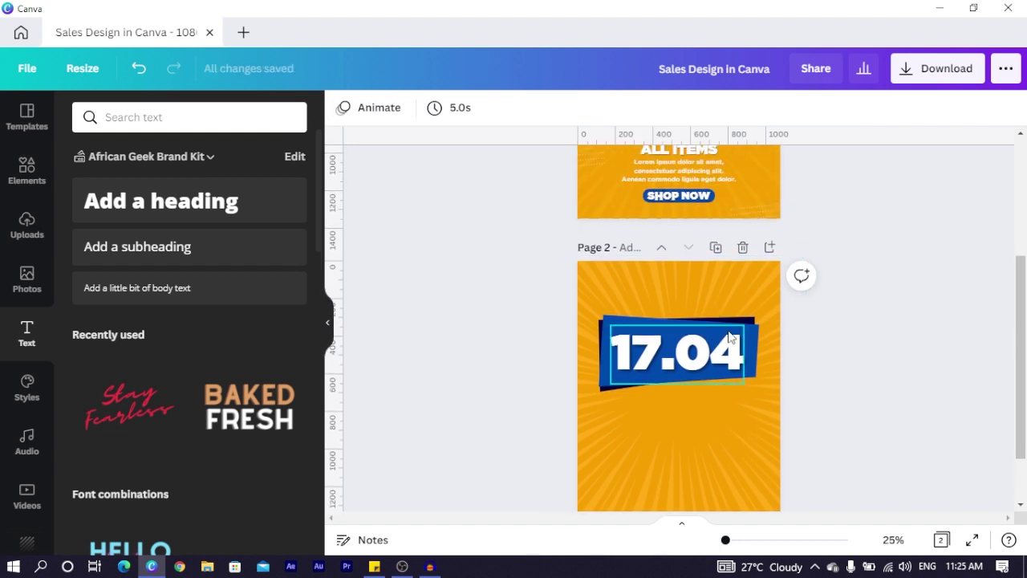
pyautogui.scroll(1, 729, 335)
pyautogui.scroll(2, 728, 329)
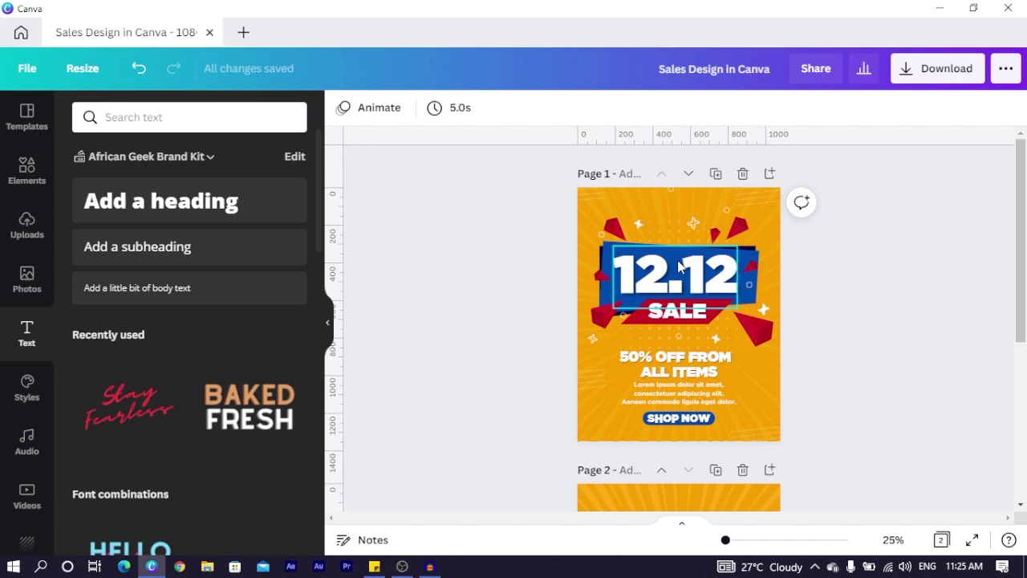
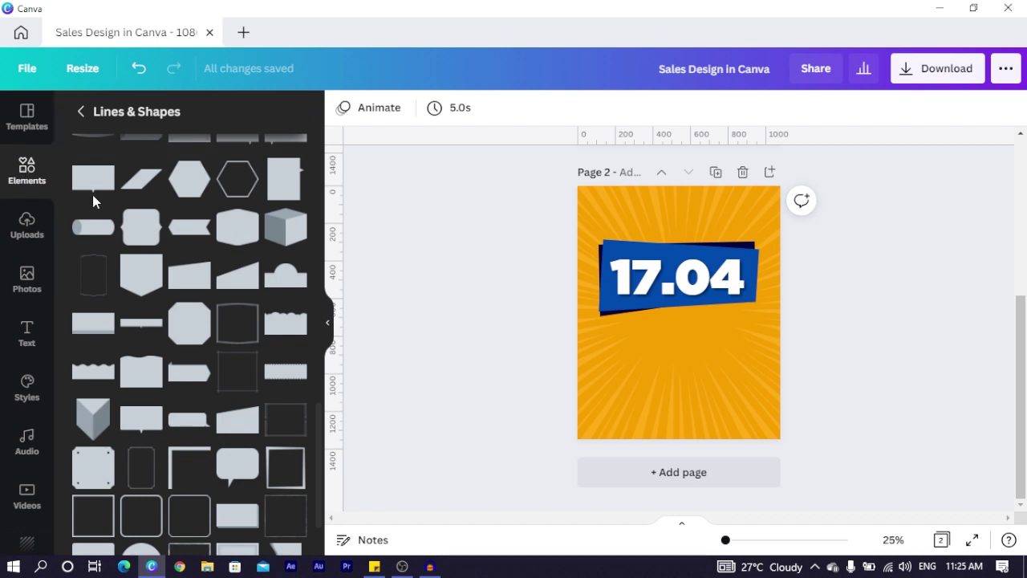
pyautogui.click(149, 170)
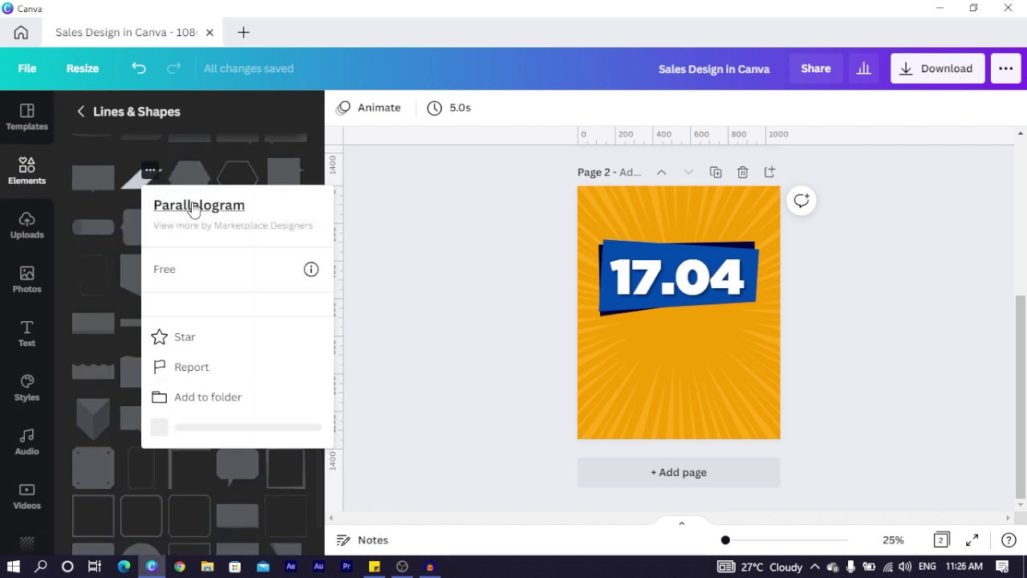
pyautogui.click(130, 188)
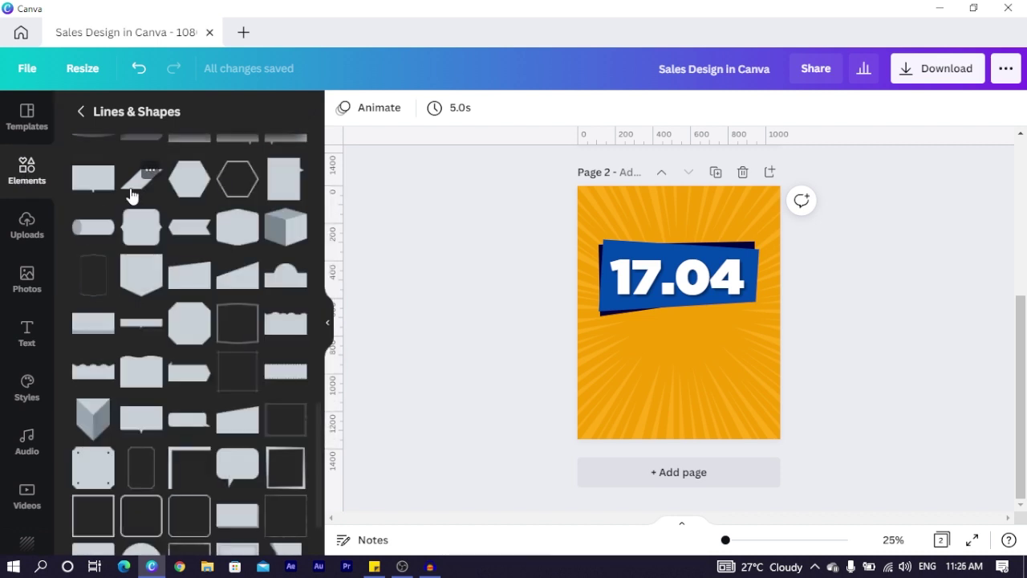
pyautogui.click(133, 194)
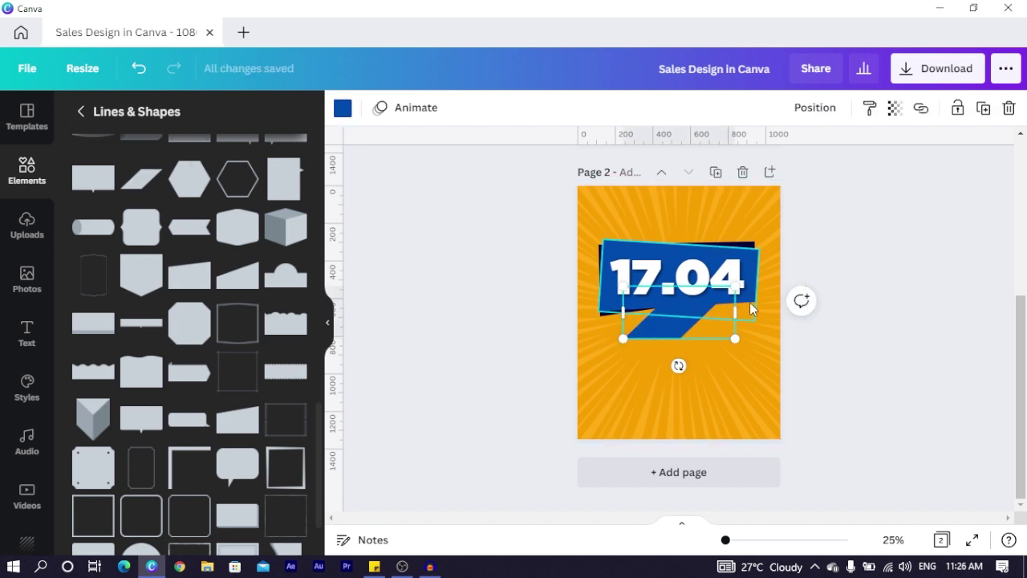
# Step: Stretch the parallelogram wide, scale it down to a slim strip and place it centred under the 17.04 text
pyautogui.moveTo(740, 312); pyautogui.dragTo(797, 312)
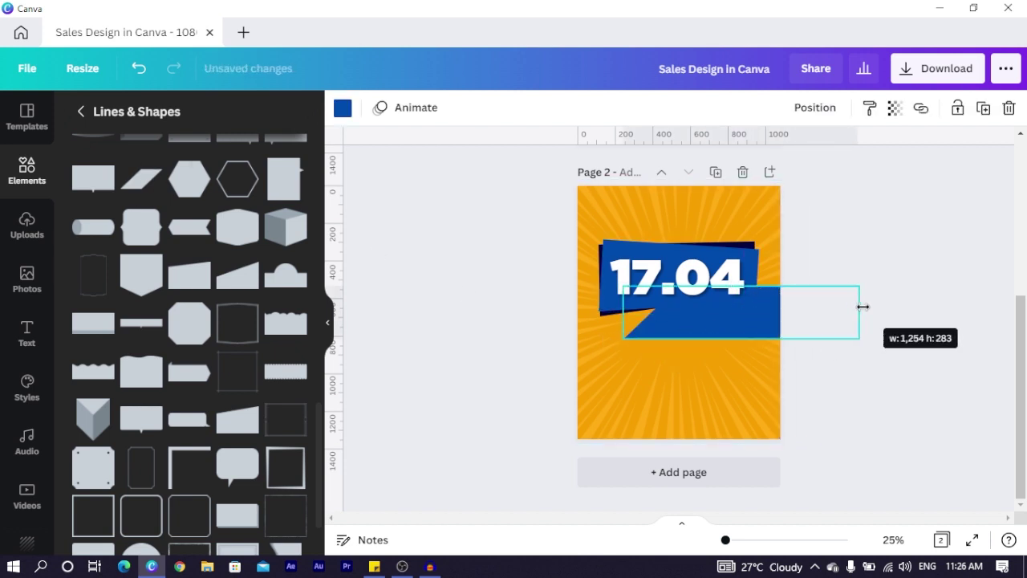
pyautogui.moveTo(863, 307); pyautogui.dragTo(865, 308)
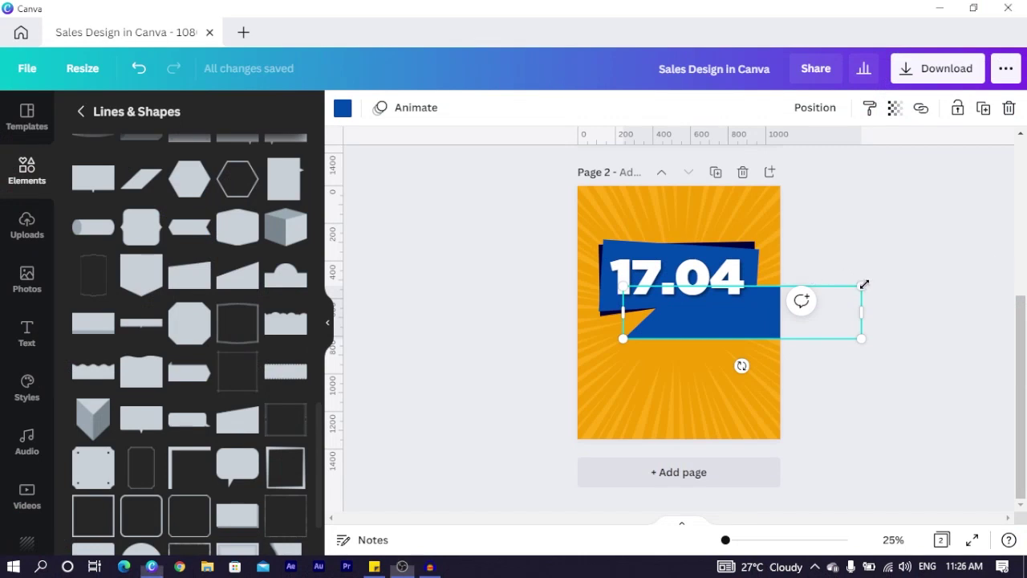
pyautogui.moveTo(862, 284); pyautogui.dragTo(748, 343)
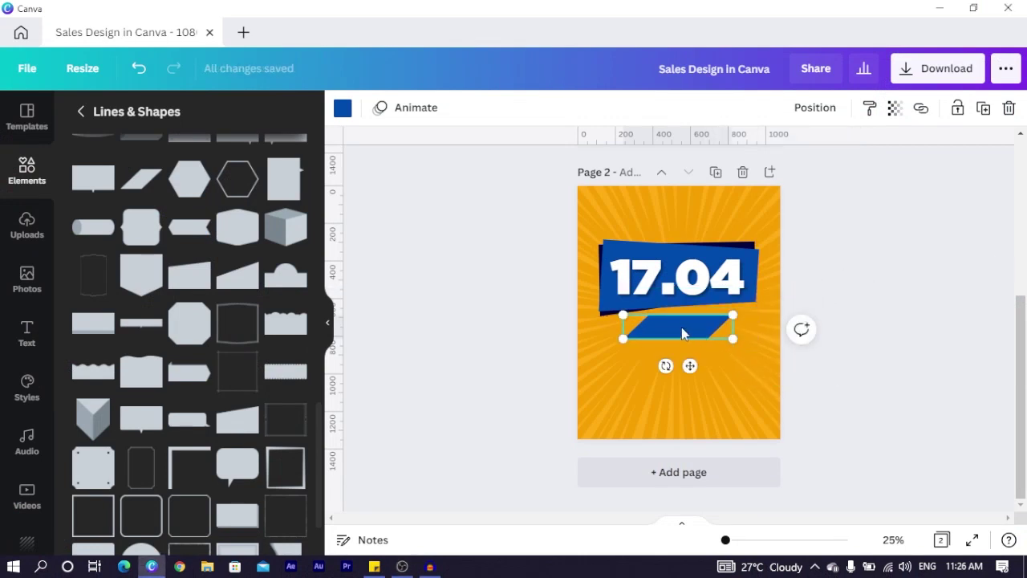
pyautogui.moveTo(677, 306); pyautogui.dragTo(677, 288)
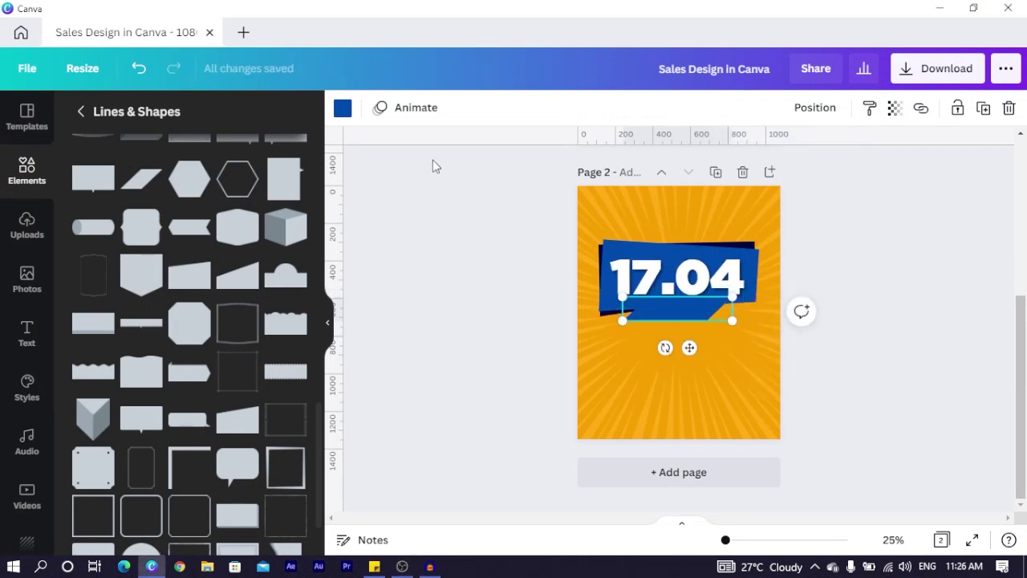
# Step: Colour the parallelogram under the 17.04 text with the darkest red from the document colours
pyautogui.click(337, 111)
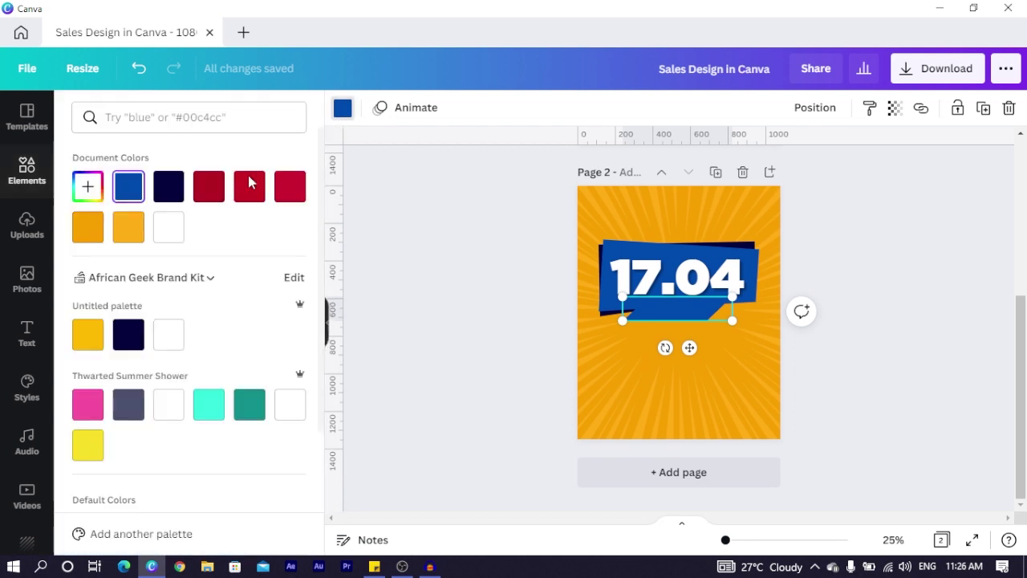
pyautogui.click(211, 195)
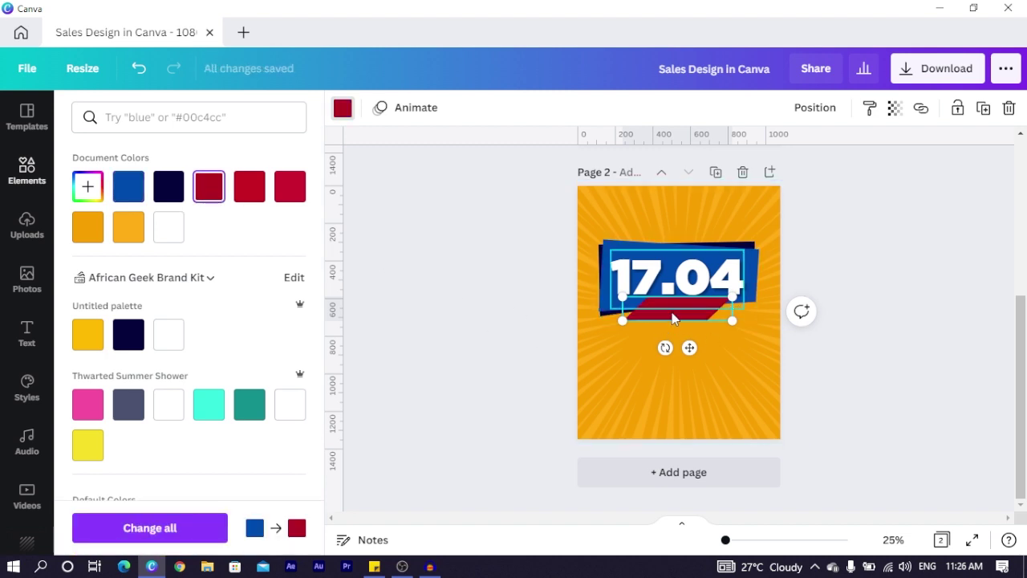
pyautogui.scroll(-3, 190, 321)
pyautogui.click(648, 312)
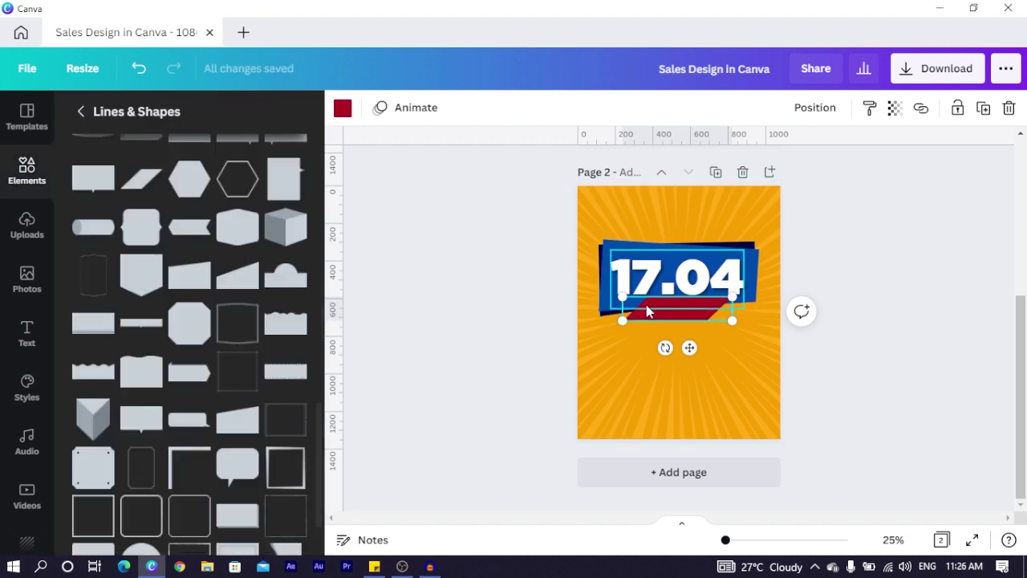
# Step: Nudge the red parallelogram slightly down to match the position of the SALE strip on page 1
pyautogui.click(687, 314)
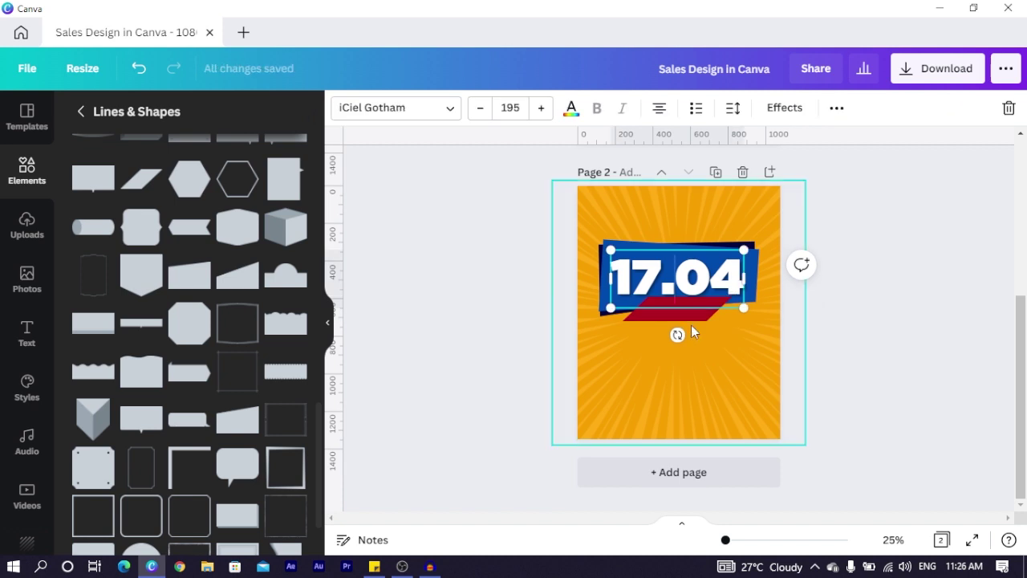
pyautogui.click(691, 319)
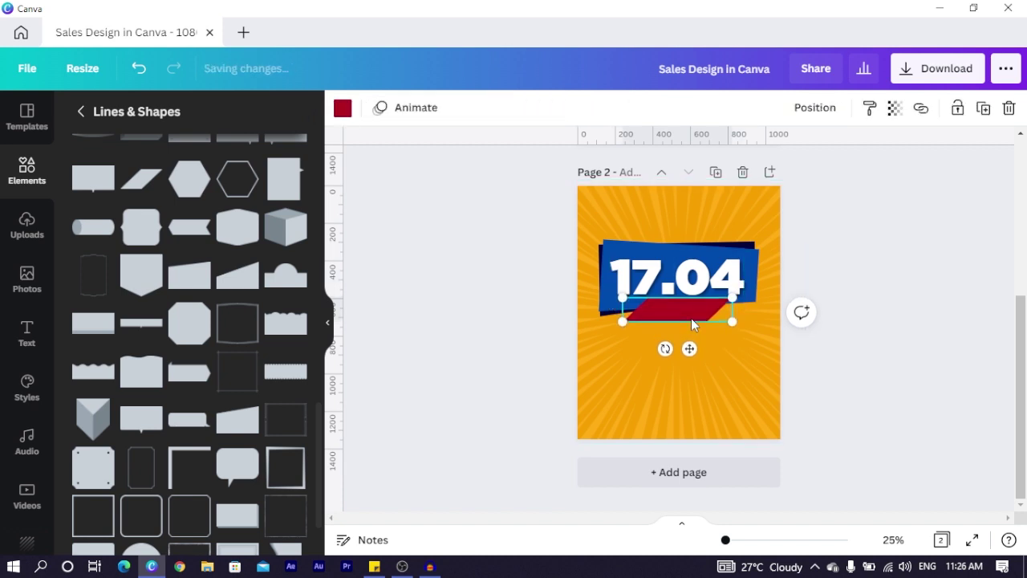
pyautogui.scroll(2, 642, 325)
pyautogui.scroll(3, 660, 322)
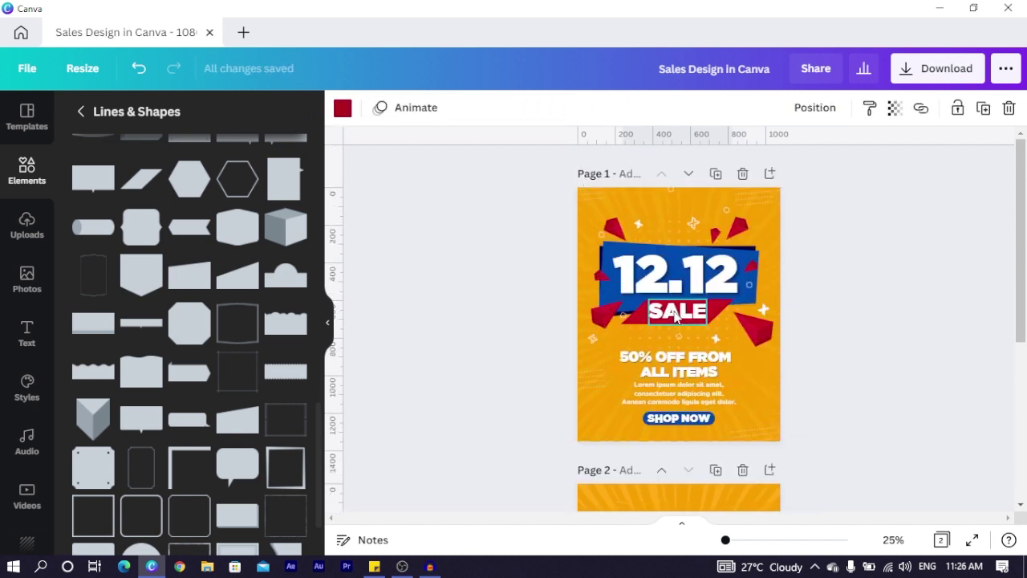
pyautogui.scroll(-4, 677, 319)
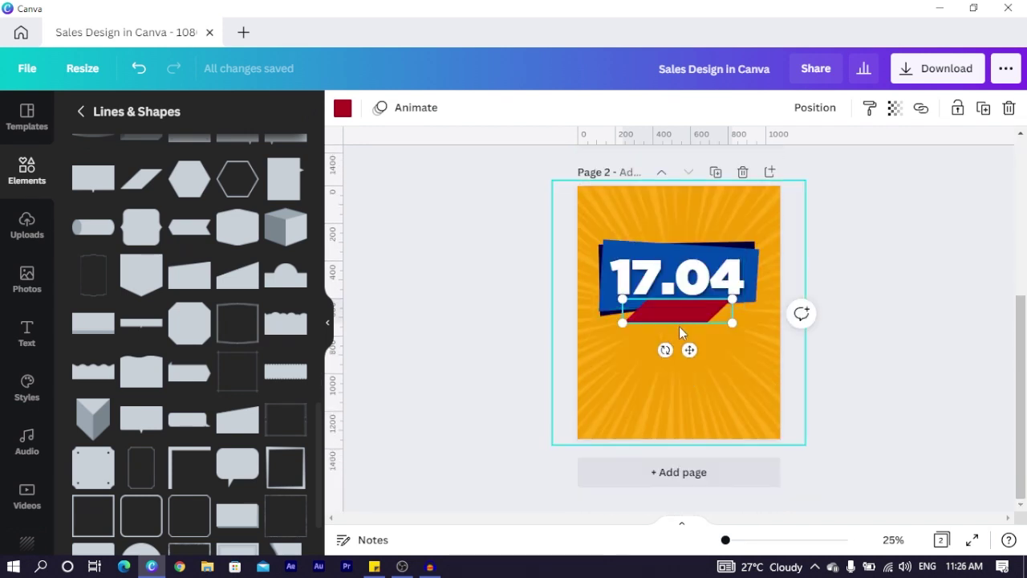
# Step: Duplicate the 17.04 text below the banner and change the copy's wording to SALE
pyautogui.click(677, 321)
pyautogui.moveTo(676, 321); pyautogui.dragTo(660, 371)
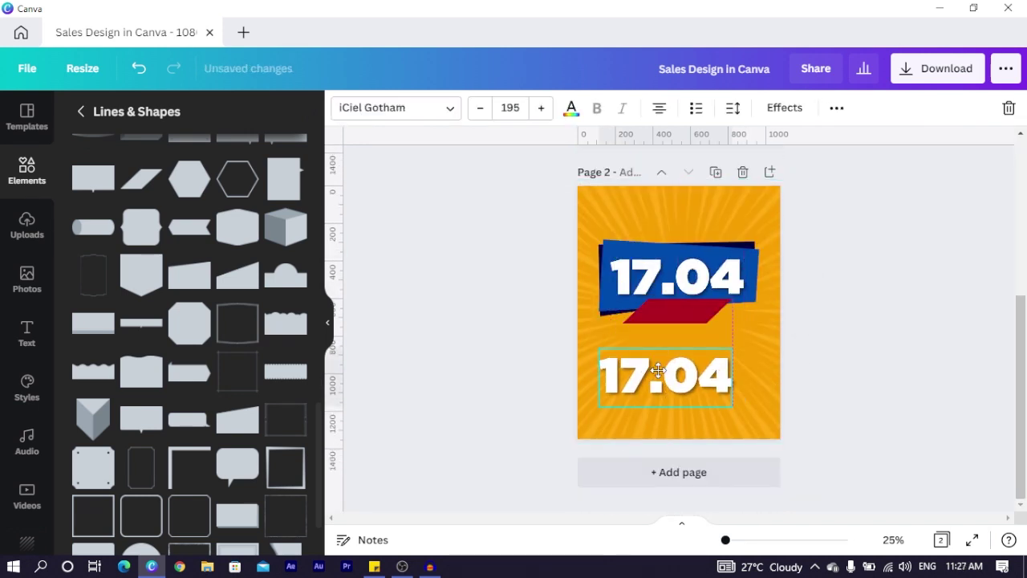
pyautogui.doubleClick(659, 372)
pyautogui.write('sal')
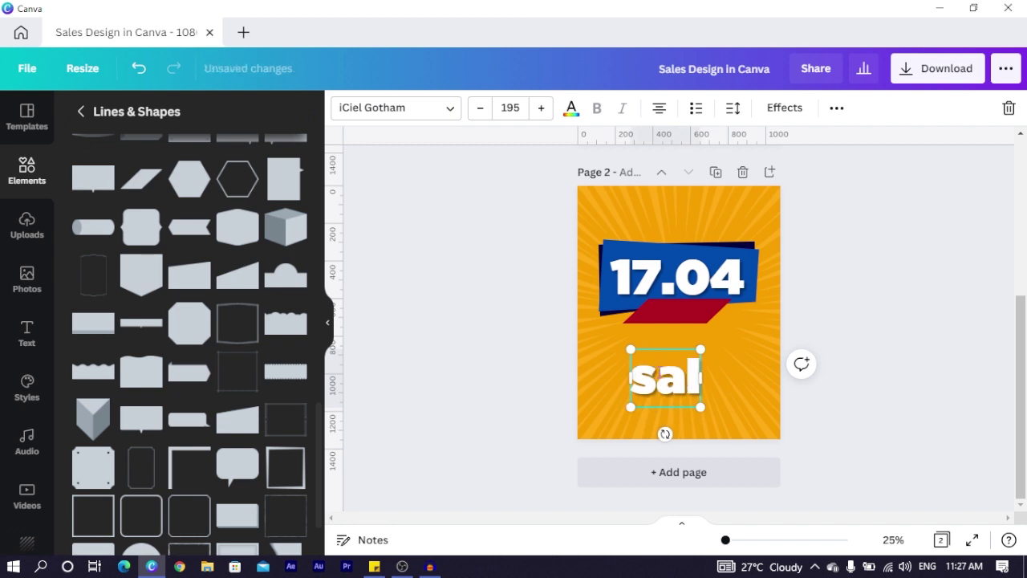
pyautogui.press('BackSpace')
pyautogui.press('BackSpace')
pyautogui.press('BackSpace')
pyautogui.write('SALE')
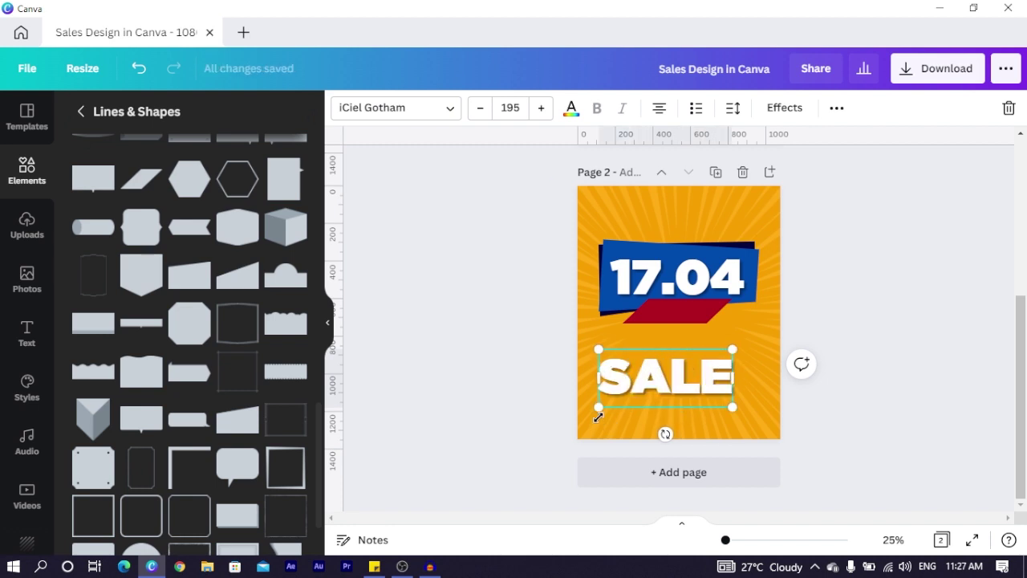
# Step: Shrink the SALE text to size 77.8 and centre it on the red parallelogram
pyautogui.moveTo(597, 415); pyautogui.dragTo(703, 352)
pyautogui.click(487, 363)
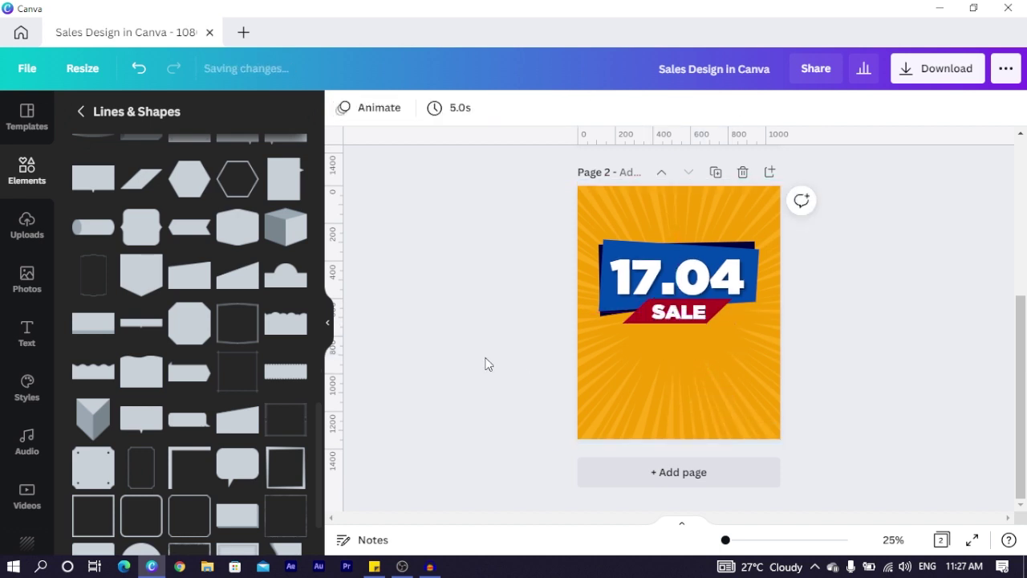
pyautogui.click(678, 312)
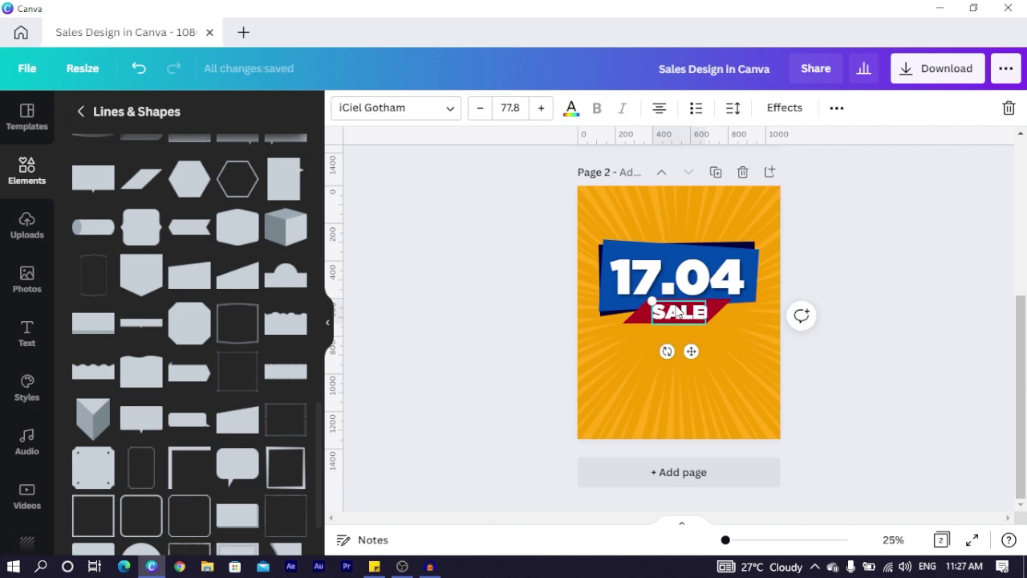
pyautogui.click(455, 315)
# Step: Paste page 1's 50% OFF FROM ALL ITEMS heading and the Lorem ipsum paragraph at the same place on page 2
pyautogui.scroll(5, 564, 321)
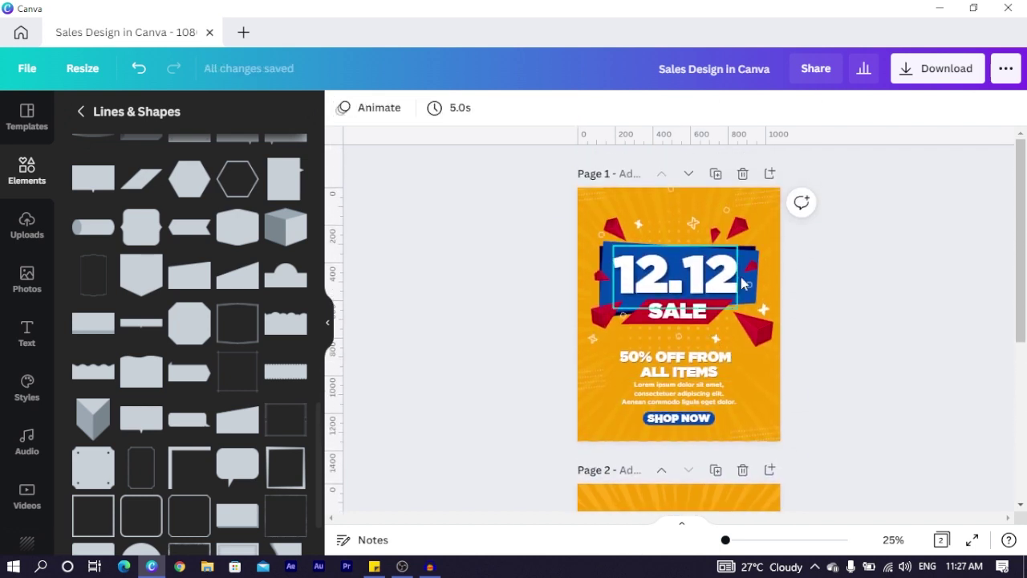
pyautogui.scroll(-3, 841, 294)
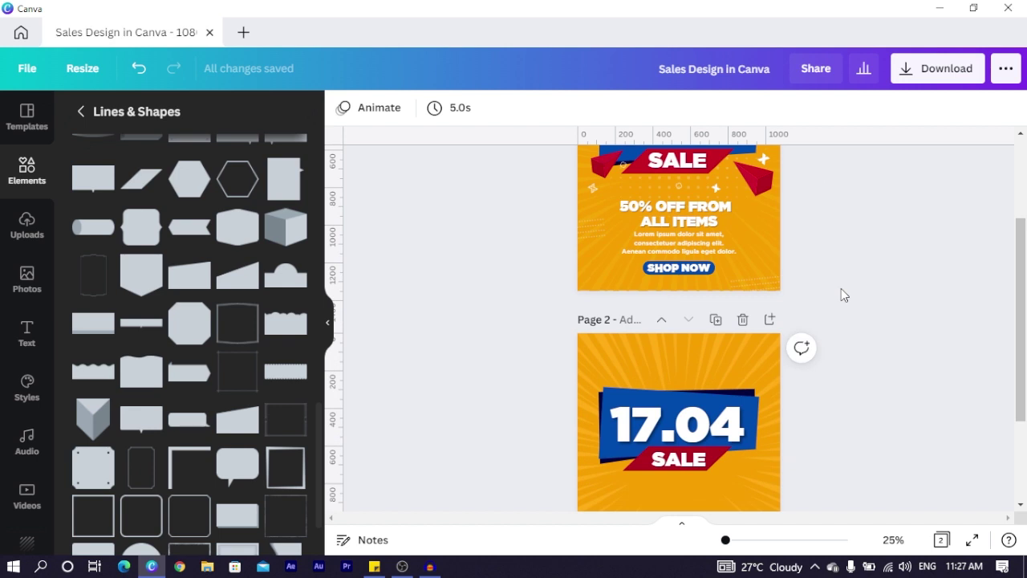
pyautogui.scroll(2, 841, 290)
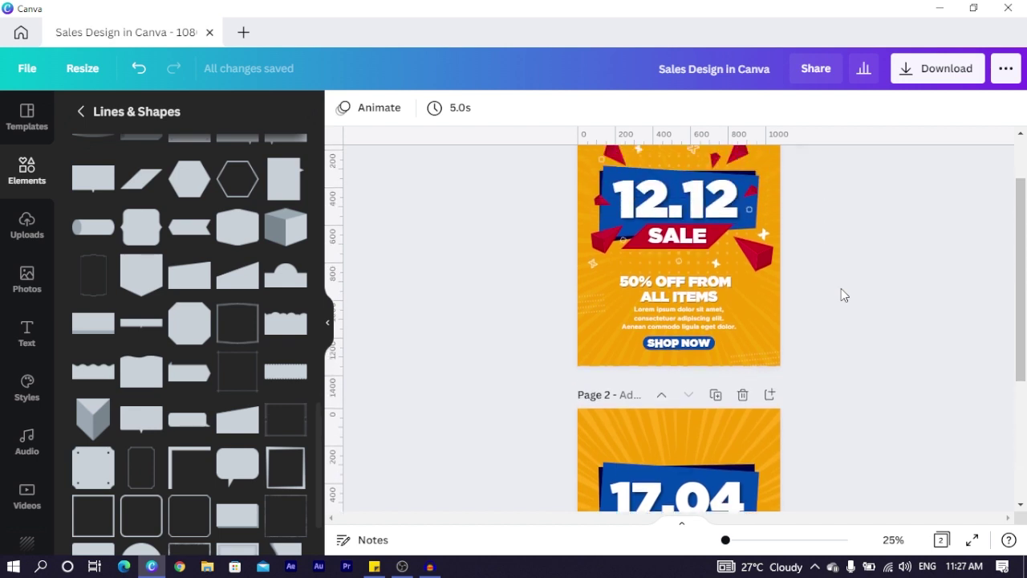
pyautogui.scroll(-5, 841, 294)
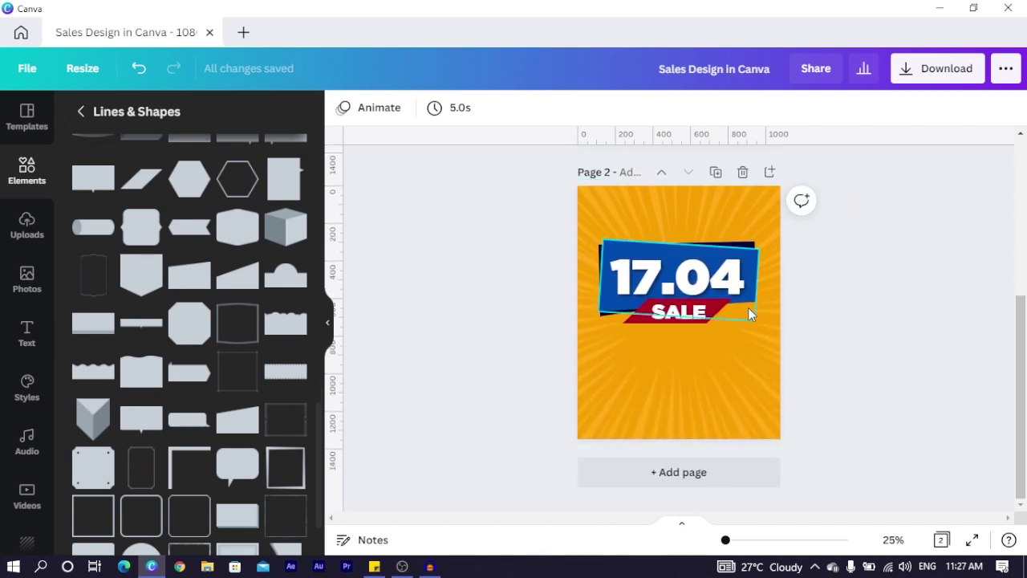
pyautogui.scroll(4, 679, 321)
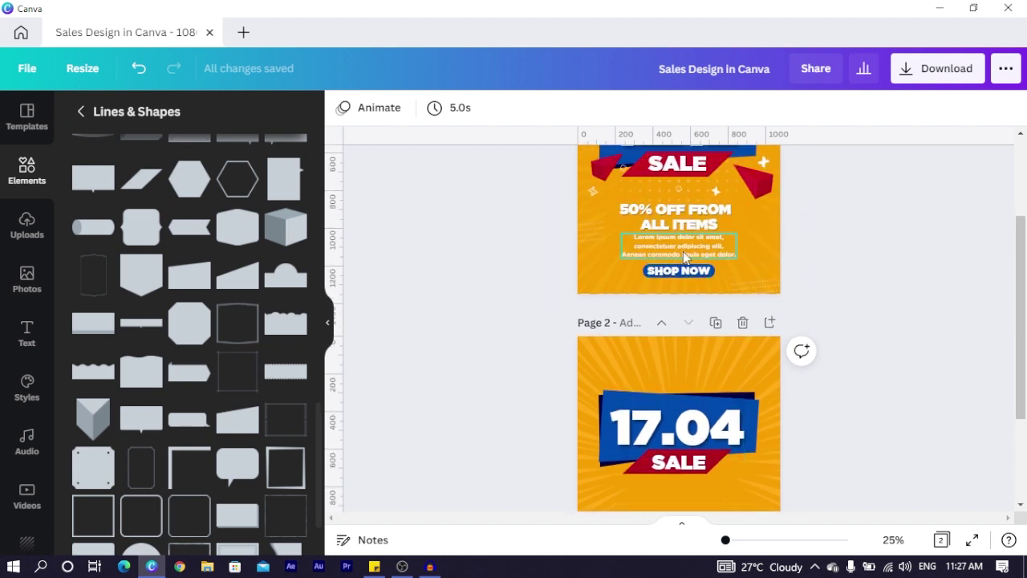
pyautogui.click(676, 220)
pyautogui.keyDown('shift'); pyautogui.click(629, 255); pyautogui.keyUp('shift')
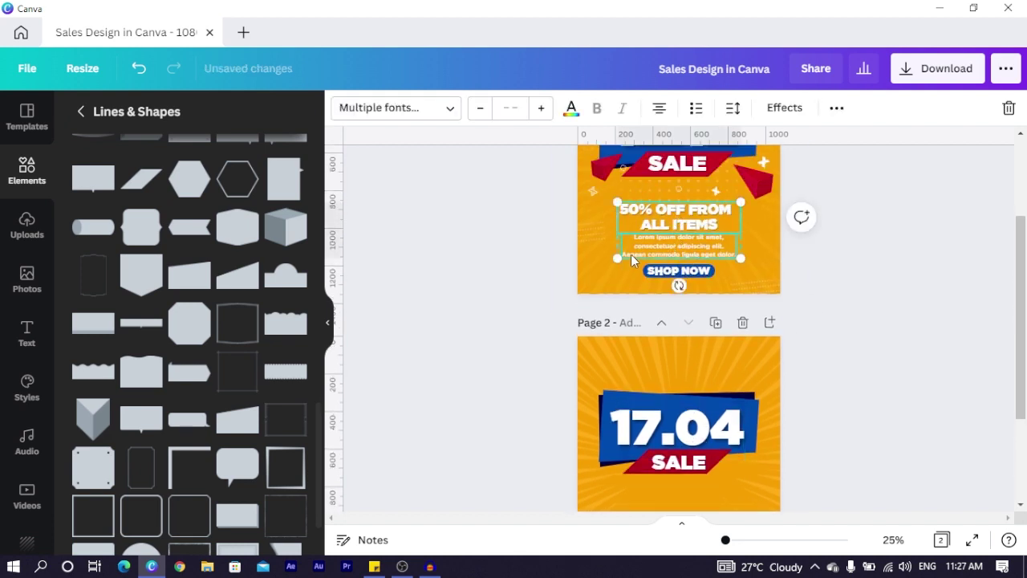
pyautogui.scroll(-4, 666, 242)
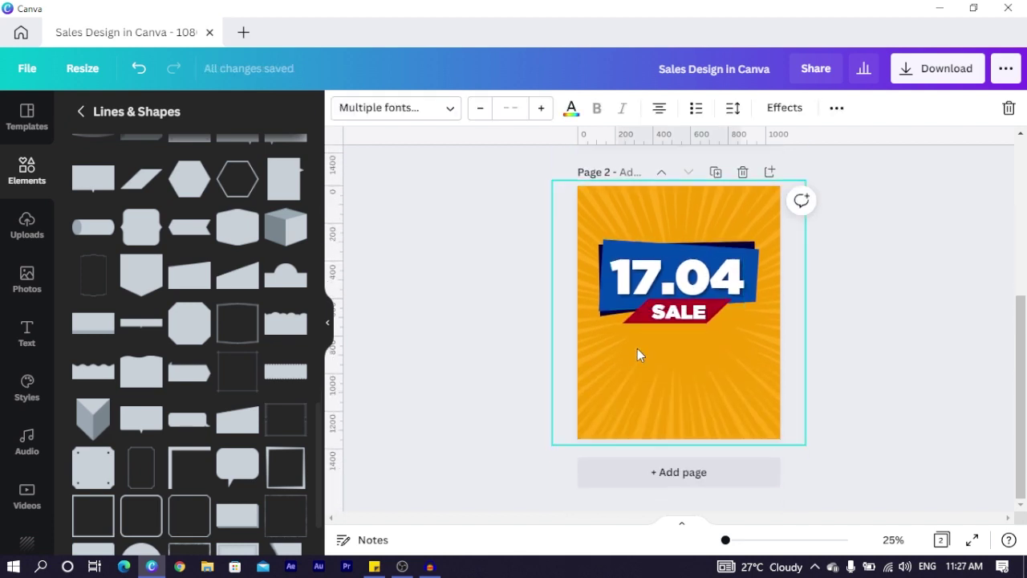
pyautogui.hotkey('ctrl', 'x')
pyautogui.click(620, 402)
pyautogui.hotkey('ctrl', 'v')
pyautogui.click(493, 393)
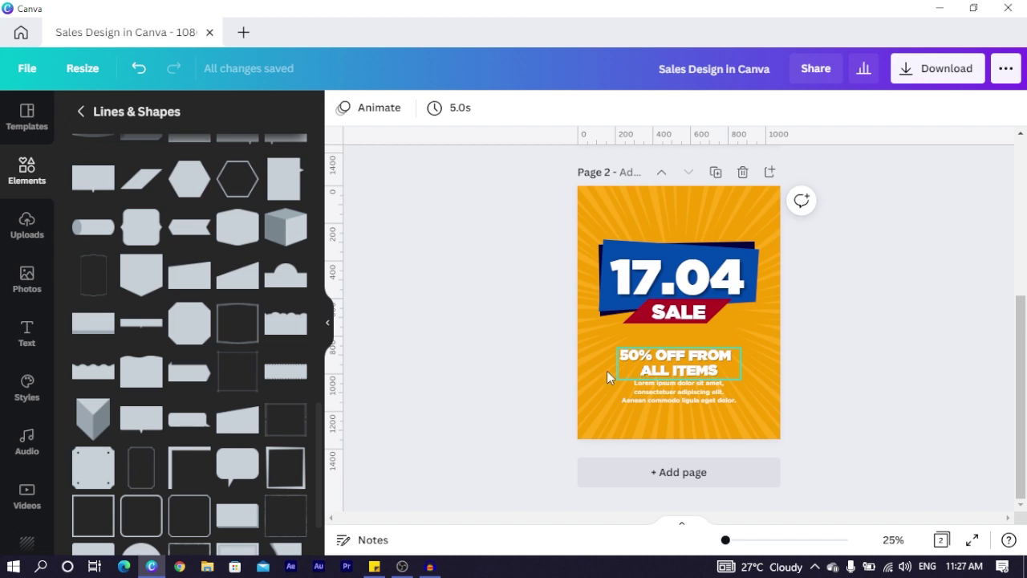
pyautogui.click(663, 403)
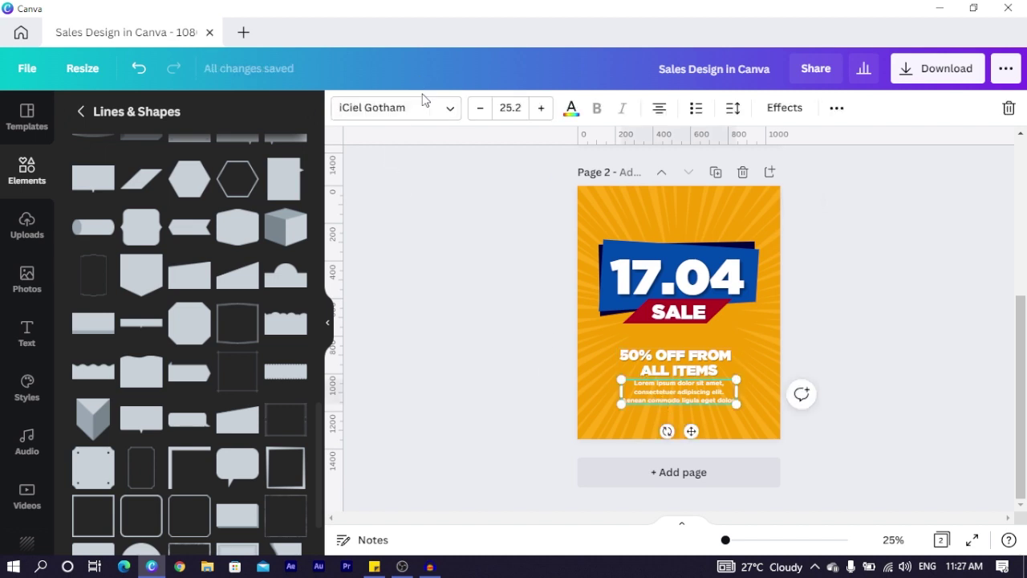
pyautogui.click(660, 286)
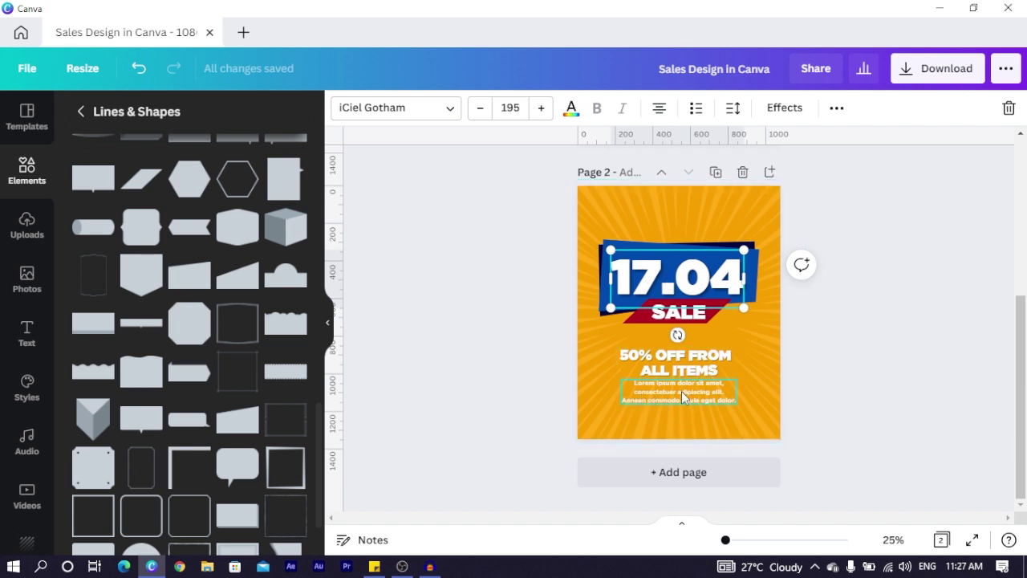
# Step: Search the available fonts for MONTSE to view the Montserrat alternatives for the 17.04 text
pyautogui.click(418, 108)
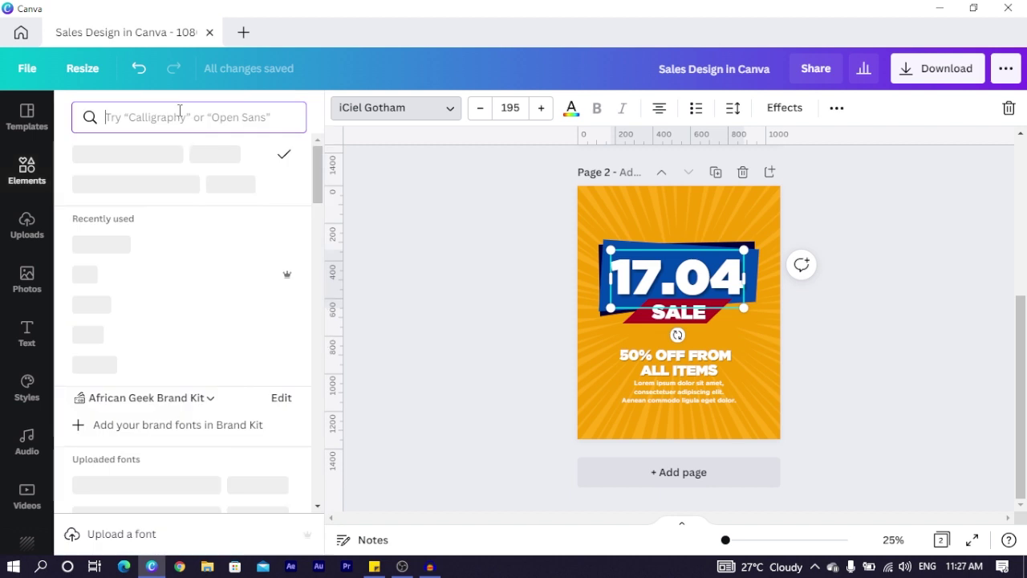
pyautogui.write('MONTSE')
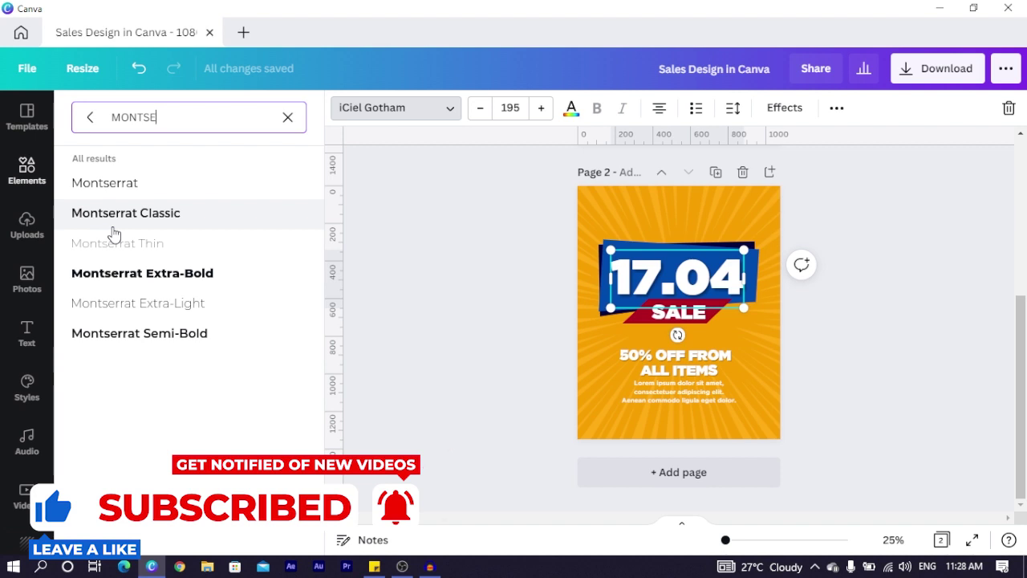
pyautogui.click(497, 322)
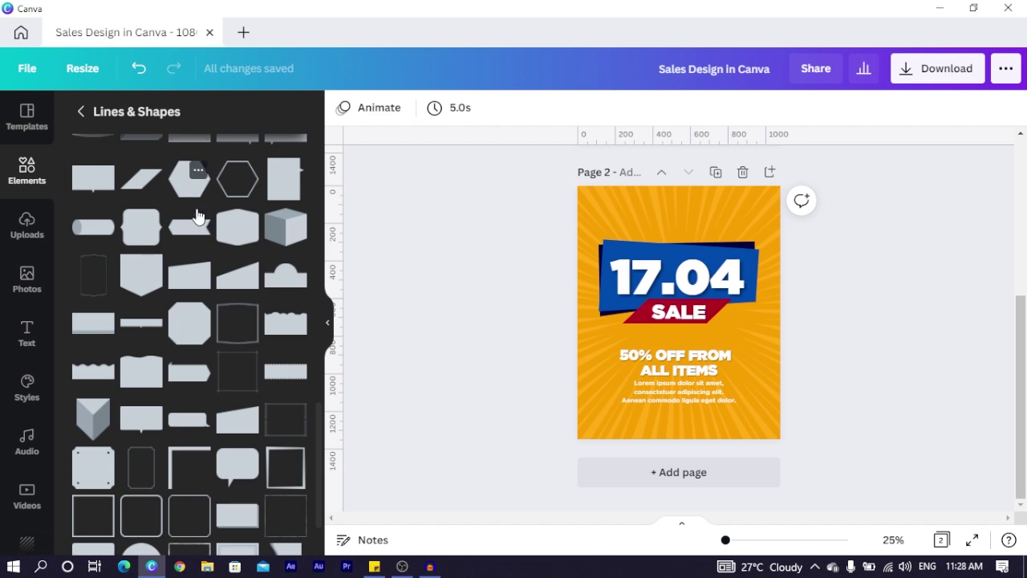
# Step: Search the elements library for 3D PYRAMID
pyautogui.scroll(5, 184, 206)
pyautogui.scroll(4, 530, 296)
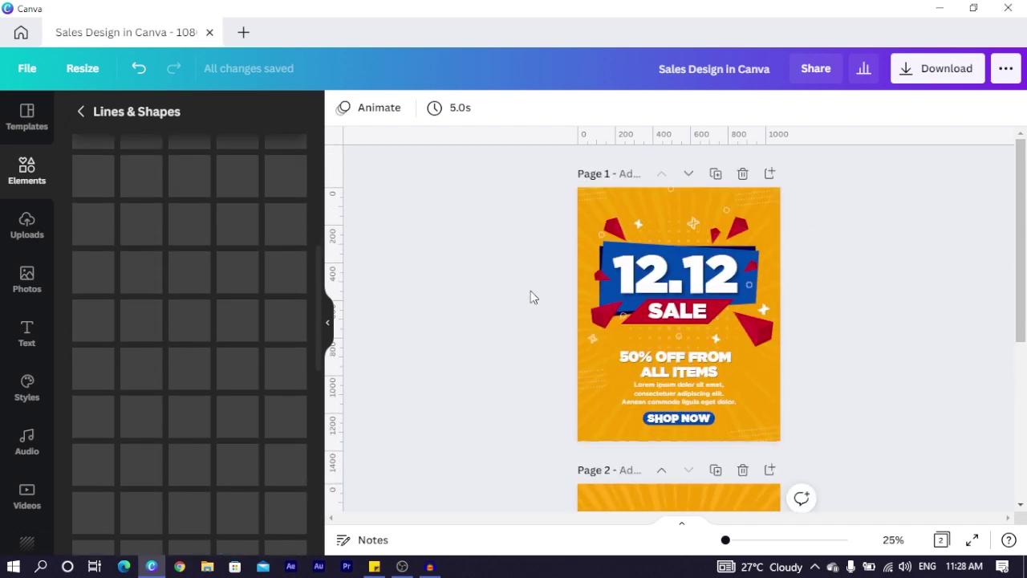
pyautogui.scroll(-4, 626, 309)
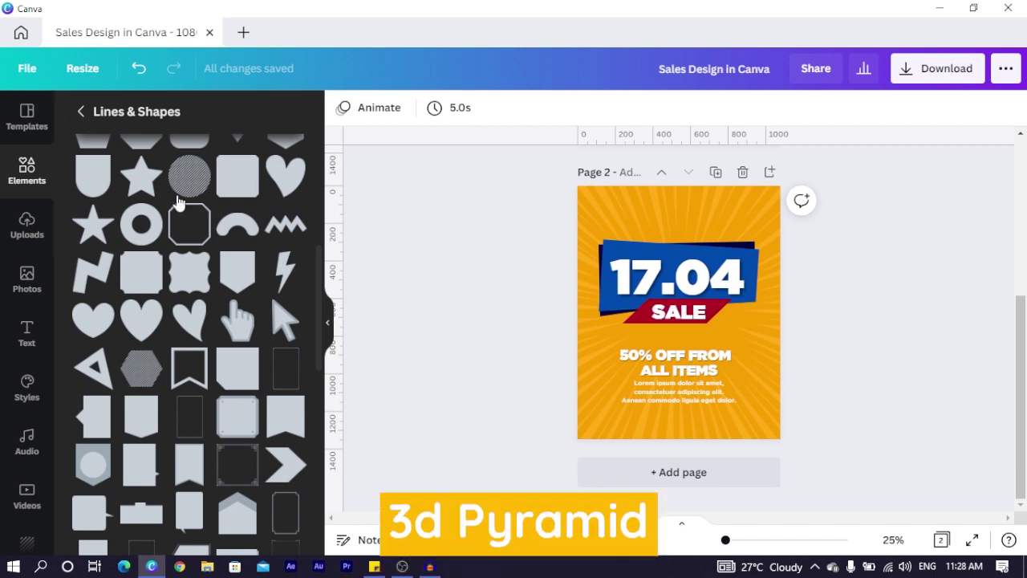
pyautogui.scroll(5, 176, 202)
pyautogui.click(16, 183)
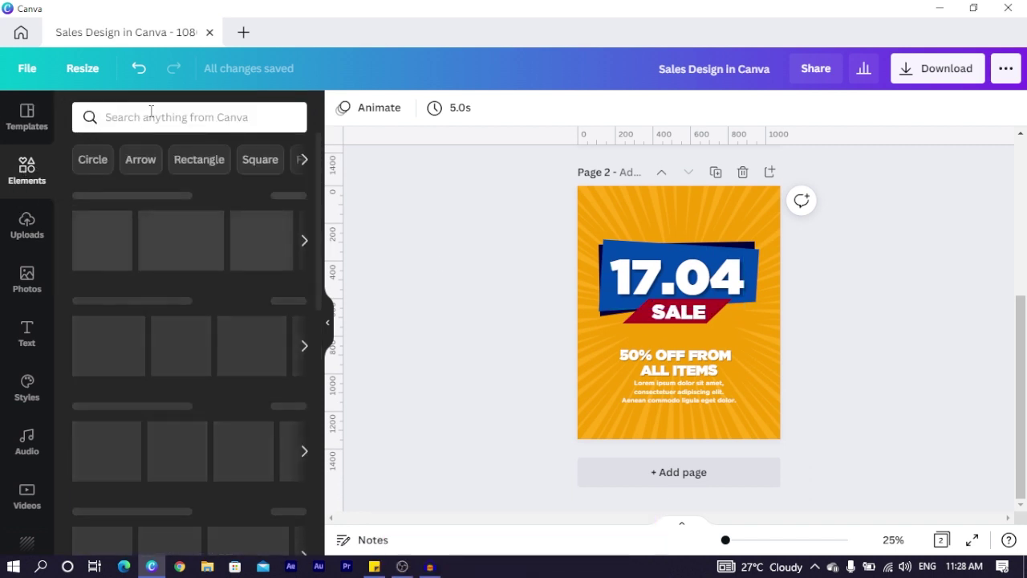
pyautogui.click(152, 116)
pyautogui.write('3D PY')
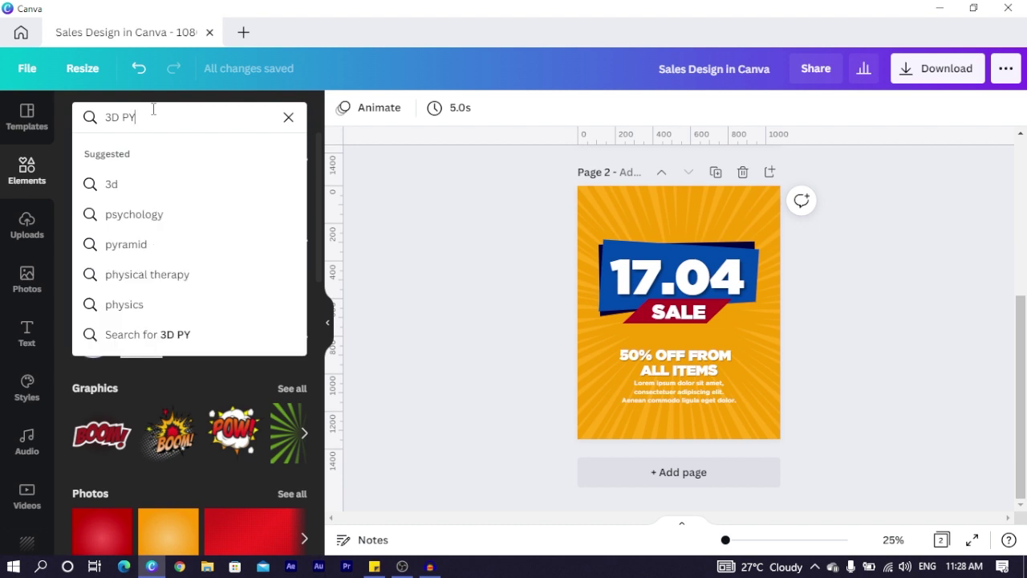
pyautogui.write('RAMIN')
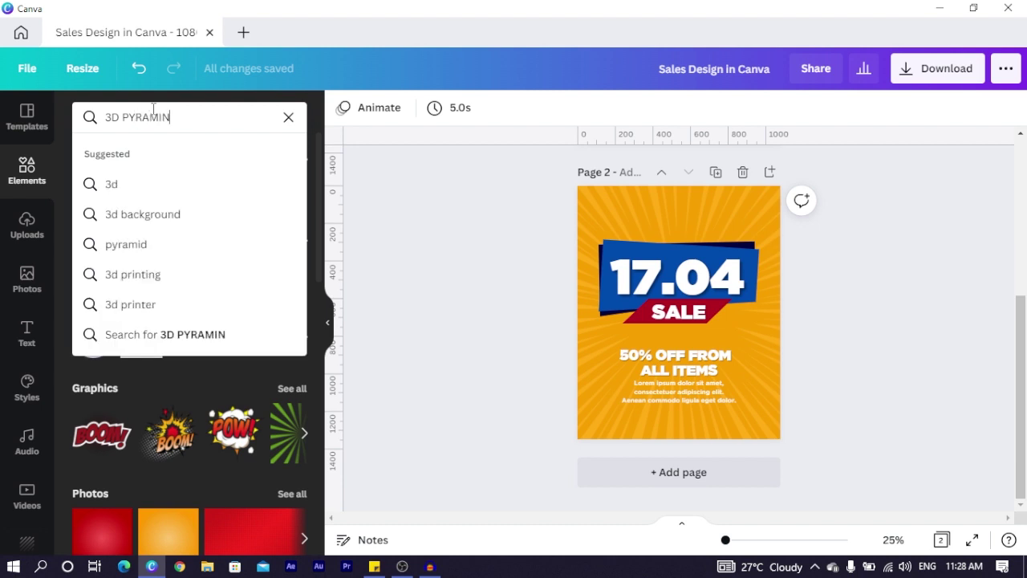
pyautogui.press('Return')
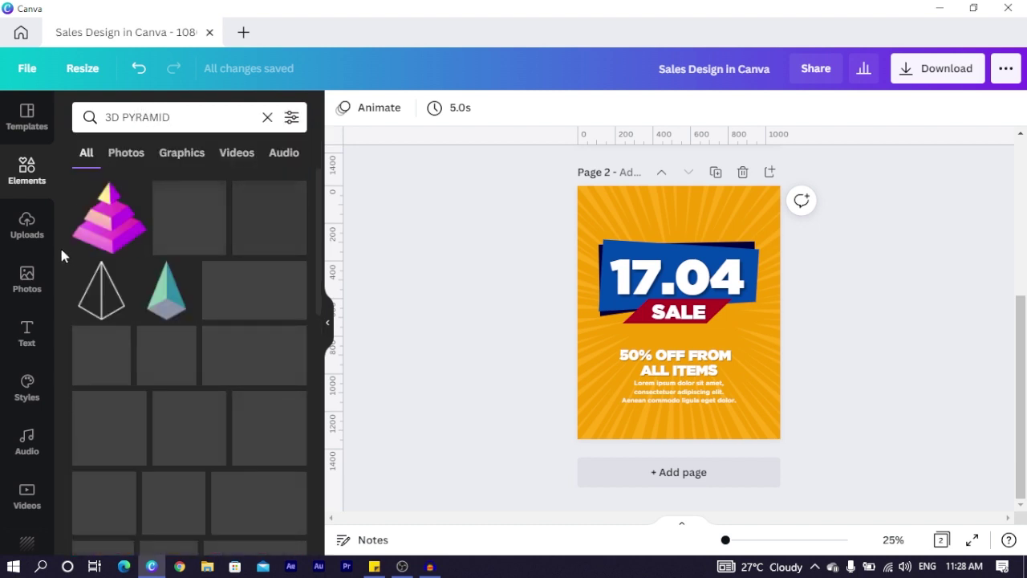
# Step: Add the teal and purple 3D pyramid graphic to page 2, enlarge it, and place it over the right end of the banner
pyautogui.click(164, 312)
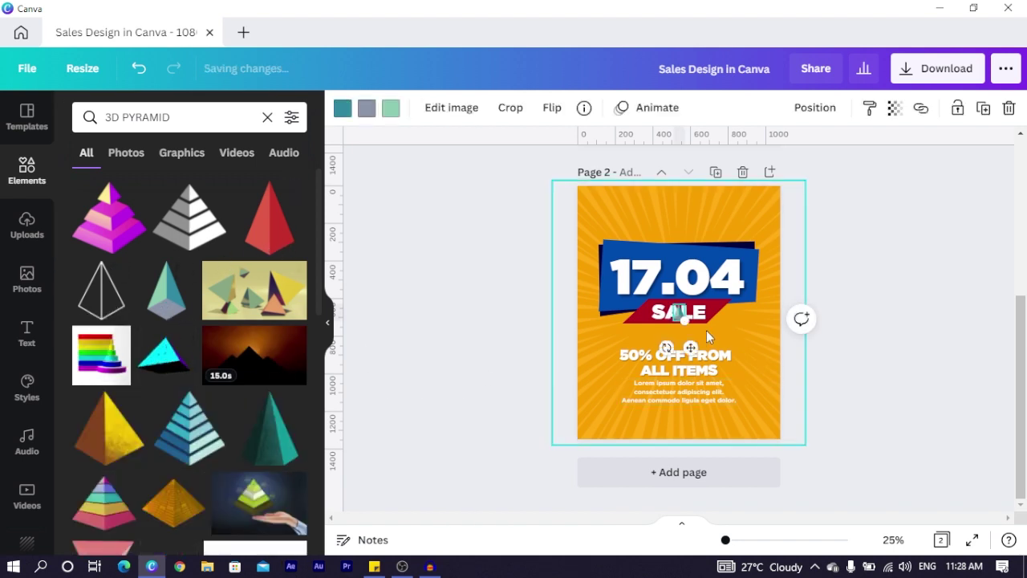
pyautogui.moveTo(686, 328); pyautogui.dragTo(722, 381)
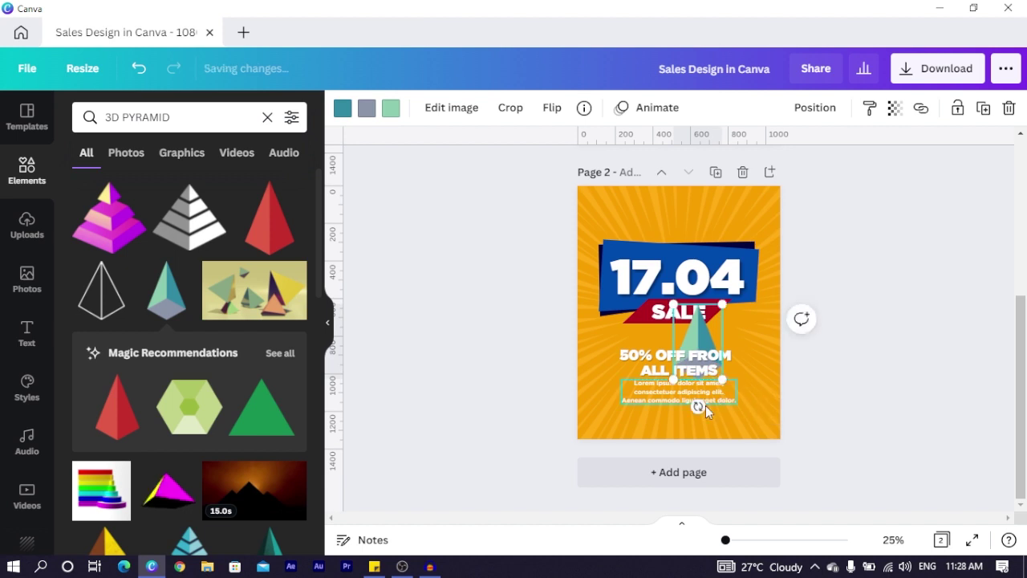
pyautogui.moveTo(694, 336); pyautogui.dragTo(733, 293)
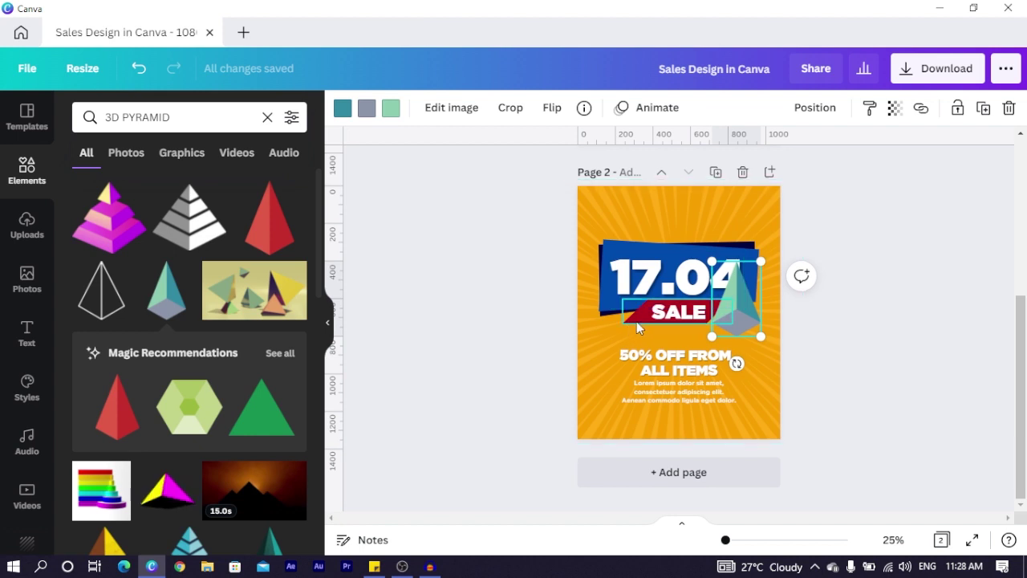
# Step: Recolour the pyramid's teal face dark red #B40020 and its greyish-purple base face darker red #8F021B
pyautogui.click(342, 108)
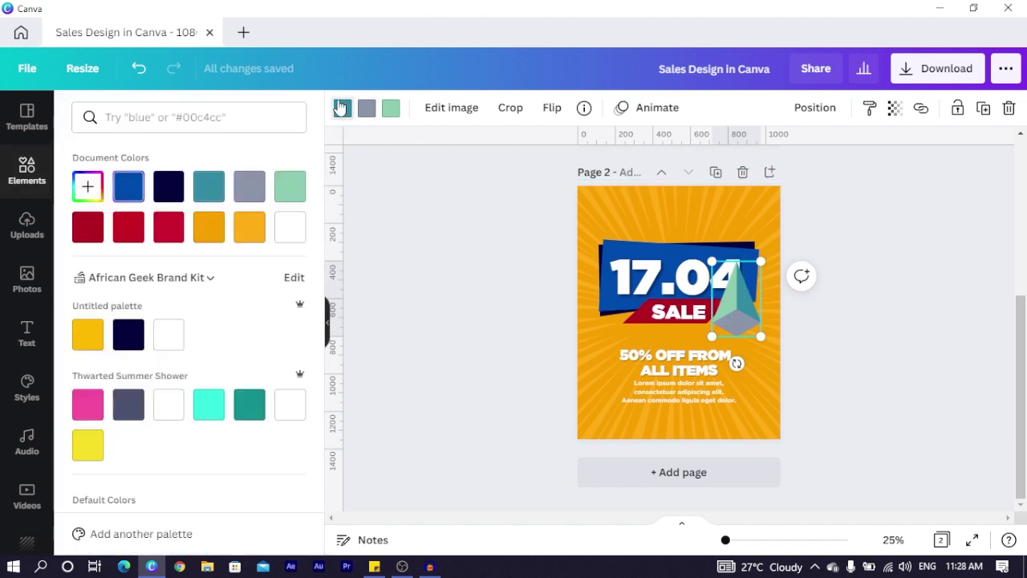
pyautogui.click(88, 231)
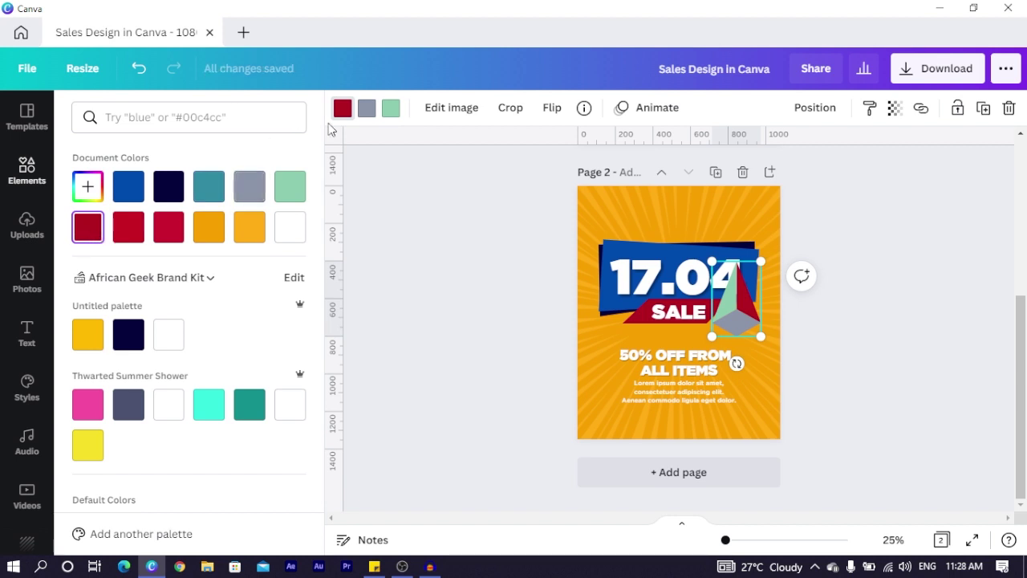
pyautogui.click(367, 111)
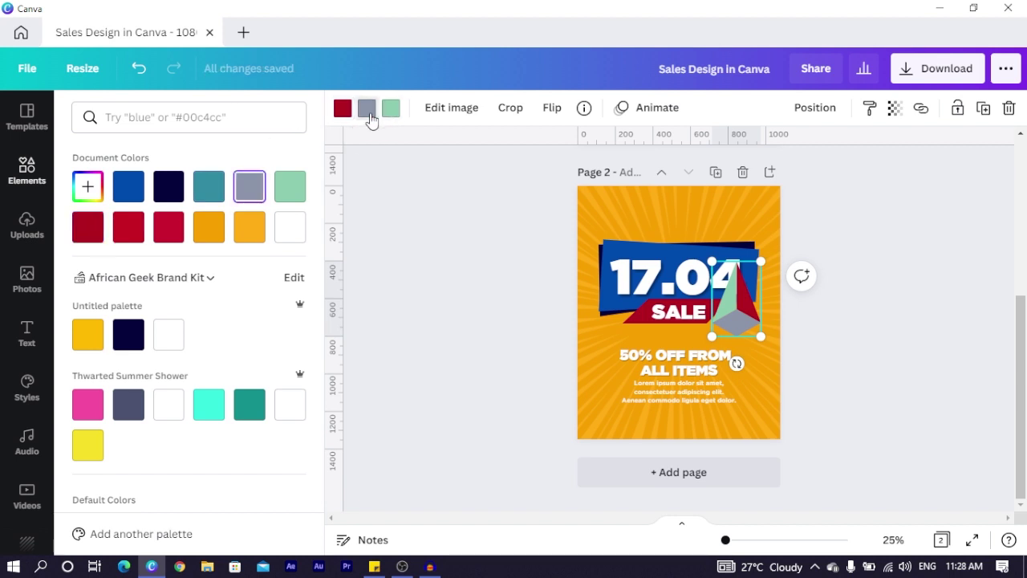
pyautogui.click(81, 234)
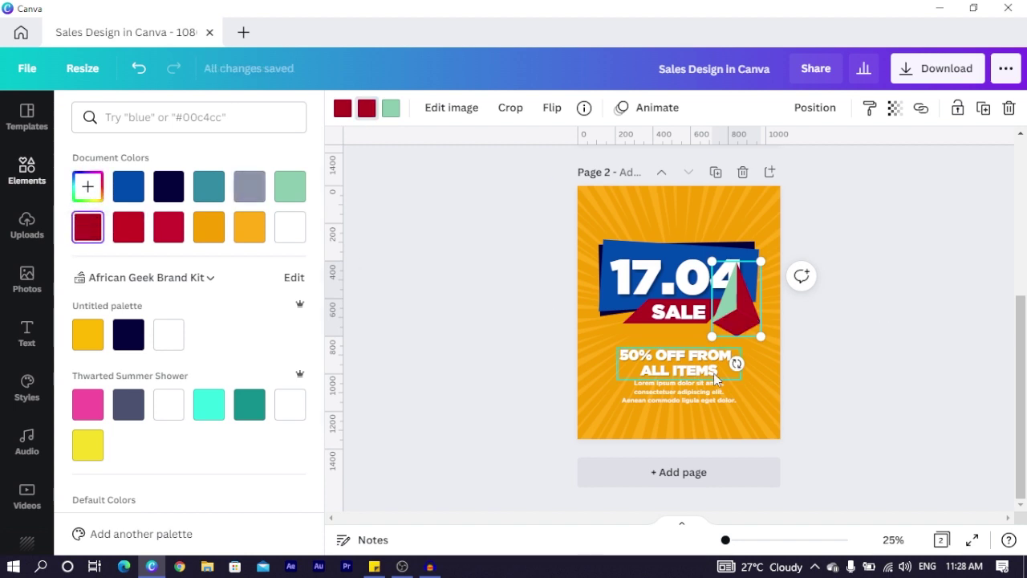
pyautogui.click(87, 189)
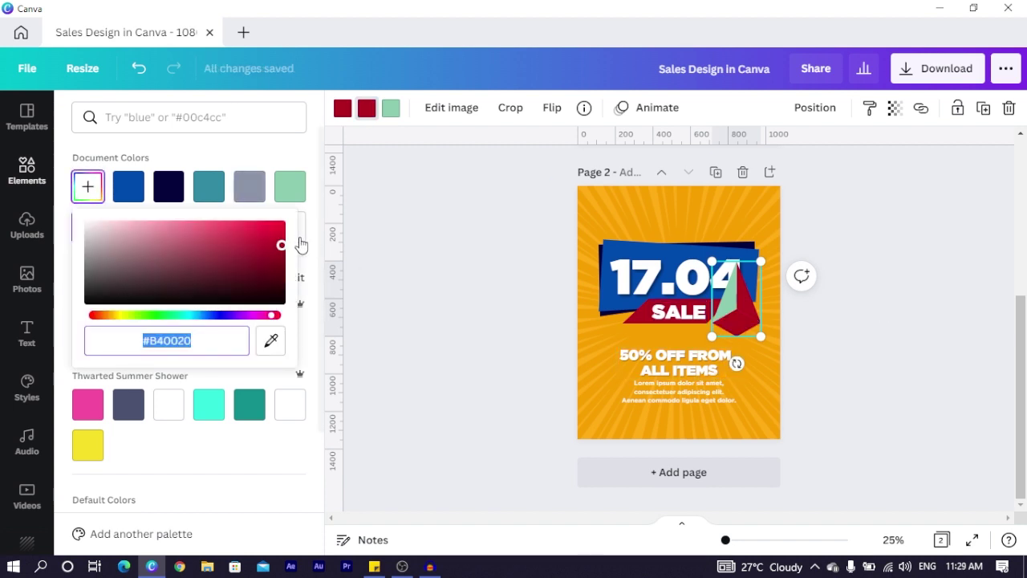
pyautogui.click(280, 253)
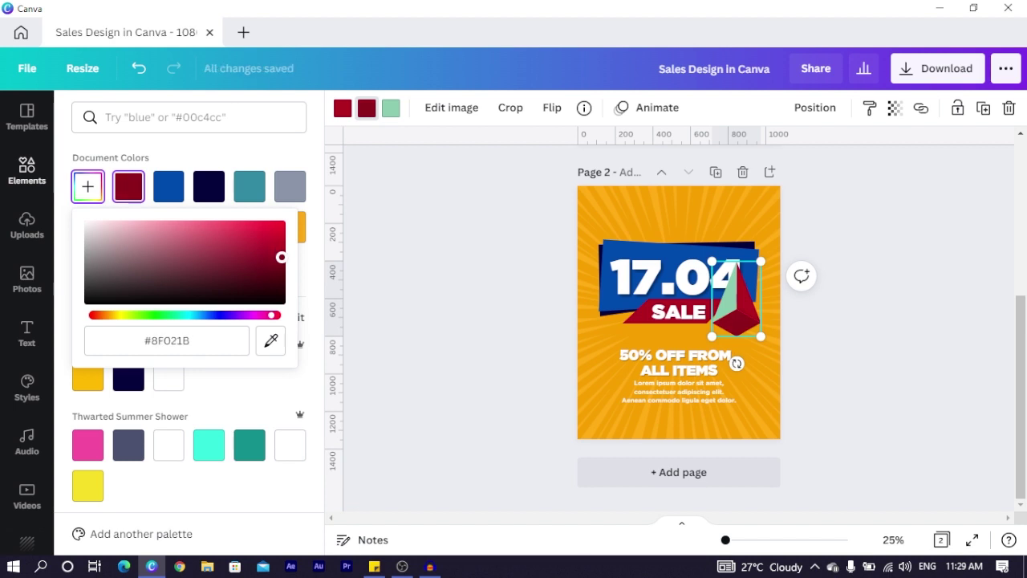
# Step: Recolour the pyramid's remaining light green face bright red #D80026
pyautogui.click(391, 107)
pyautogui.click(390, 108)
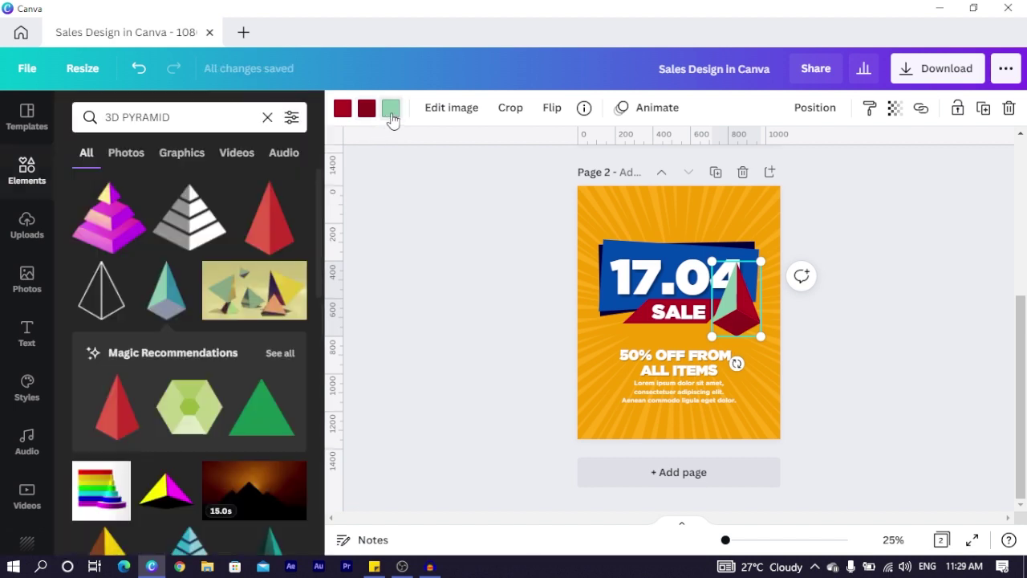
pyautogui.click(391, 107)
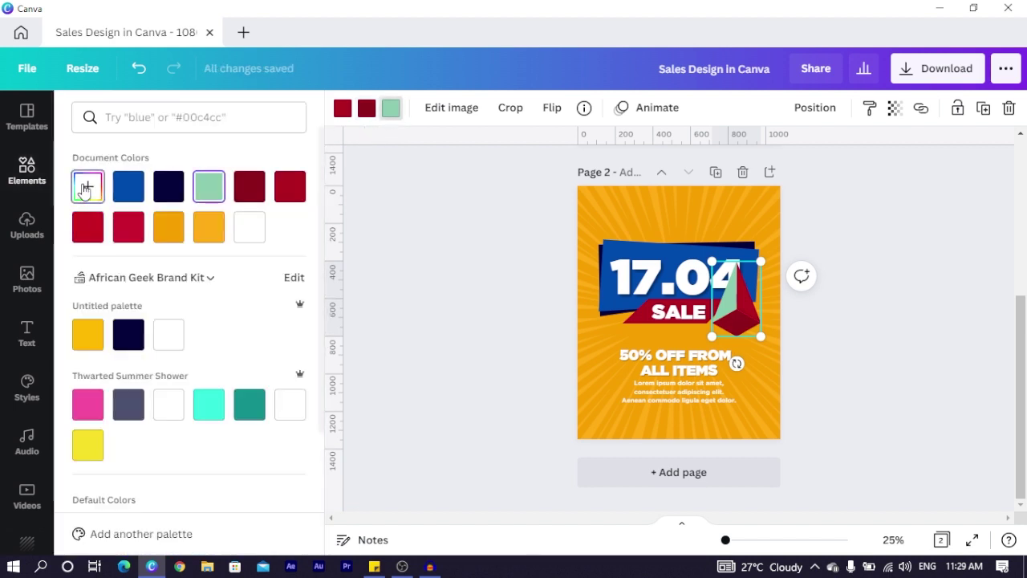
pyautogui.click(87, 187)
pyautogui.click(250, 187)
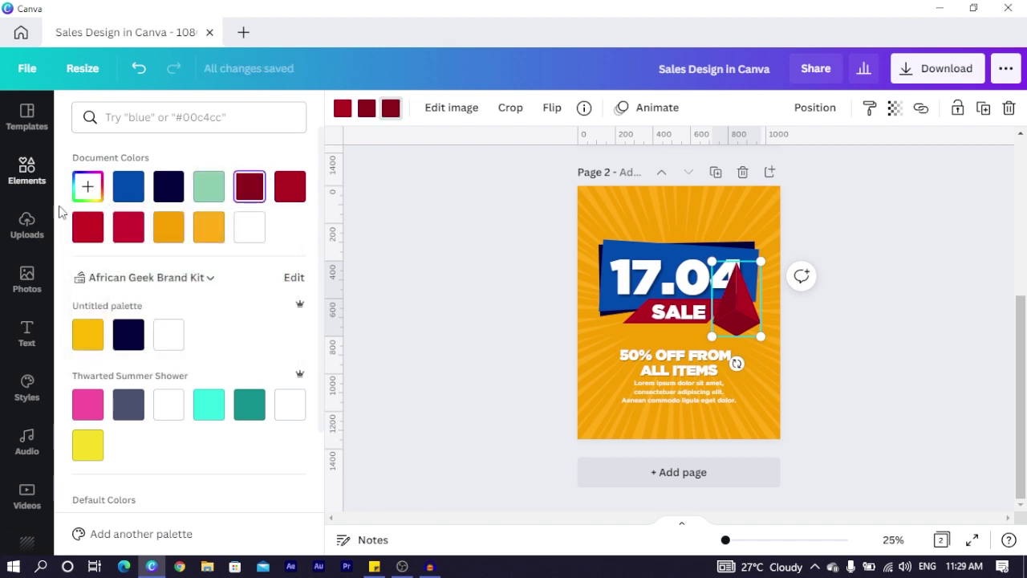
pyautogui.click(84, 192)
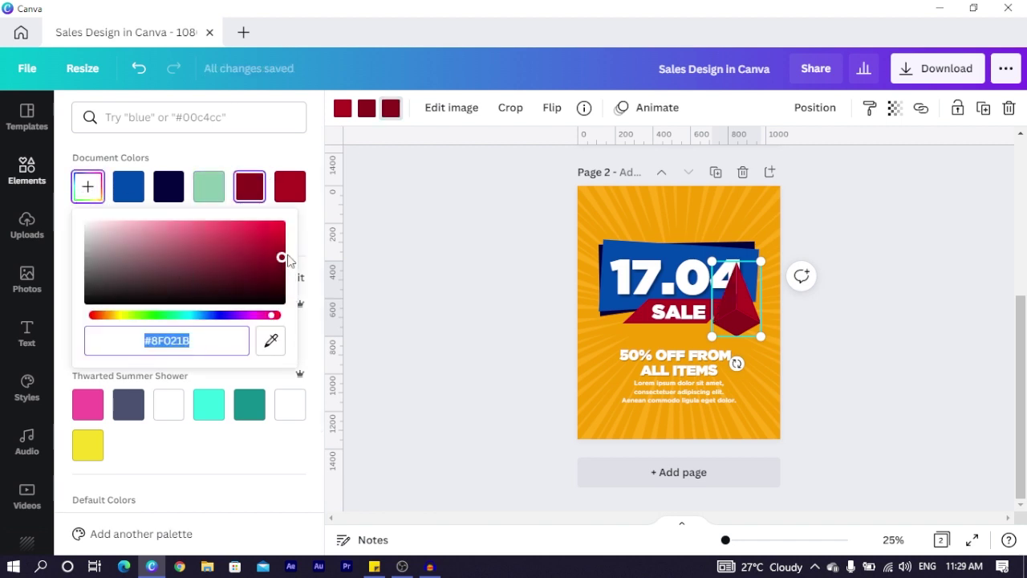
pyautogui.moveTo(282, 258); pyautogui.dragTo(291, 235)
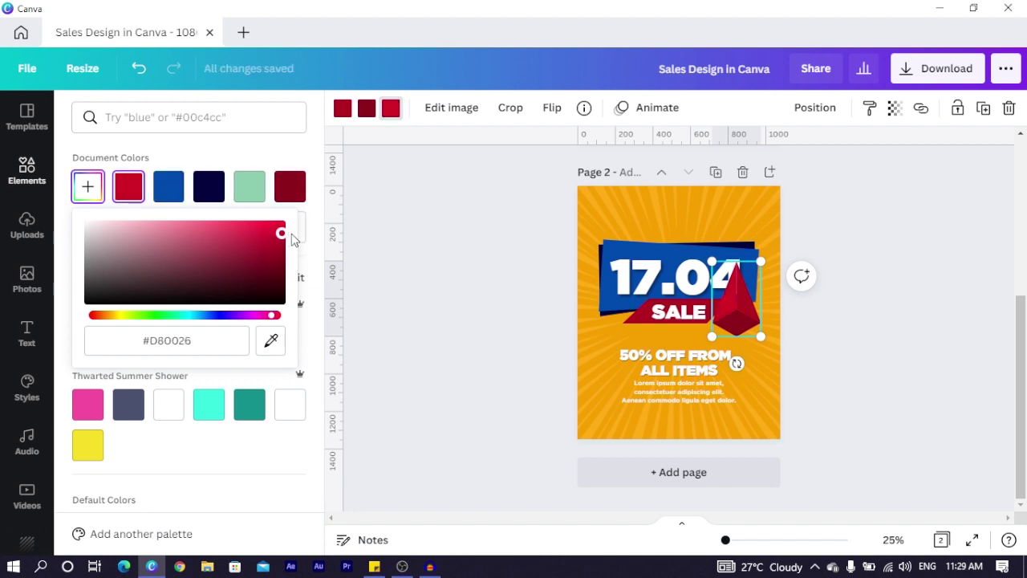
# Step: Shrink and tilt the red pyramid and place it just beyond the right end of the SALE strip
pyautogui.moveTo(736, 365); pyautogui.dragTo(748, 309)
pyautogui.moveTo(748, 309)
pyautogui.mouseDown()
pyautogui.moveTo(752, 335)
pyautogui.moveTo(739, 318)
pyautogui.mouseUp()
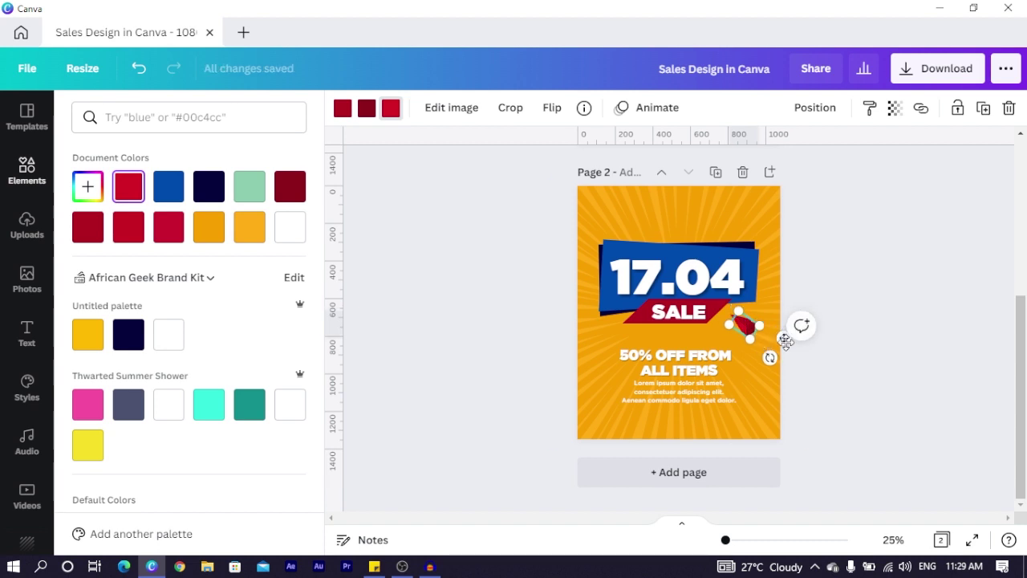
# Step: Duplicate the red pyramid and arrange rotated copies above the banner, one large at its upper-right corner and smaller ones at its upper-left corner
pyautogui.hotkey('ctrl', 'd')
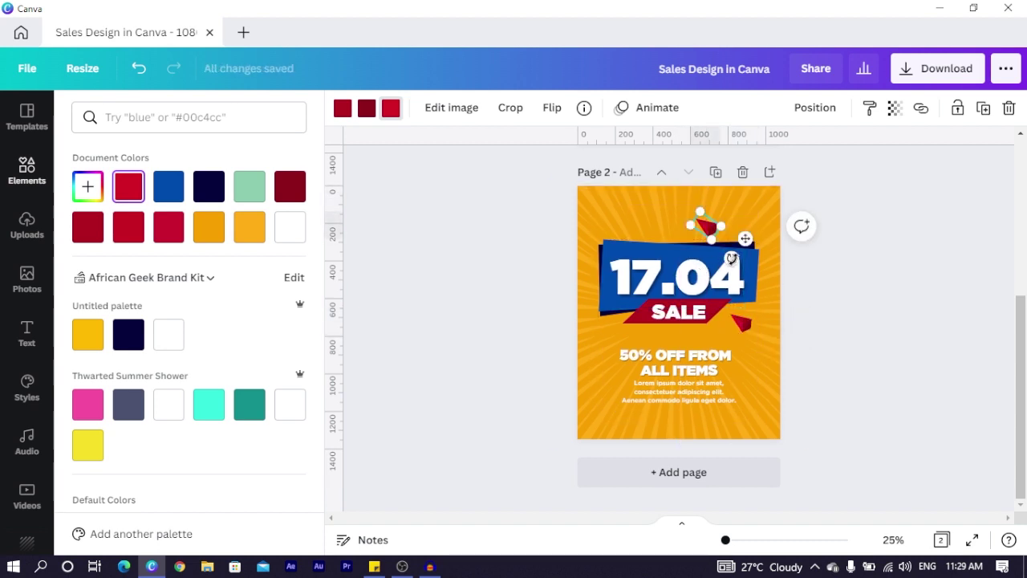
pyautogui.moveTo(759, 243); pyautogui.dragTo(797, 192)
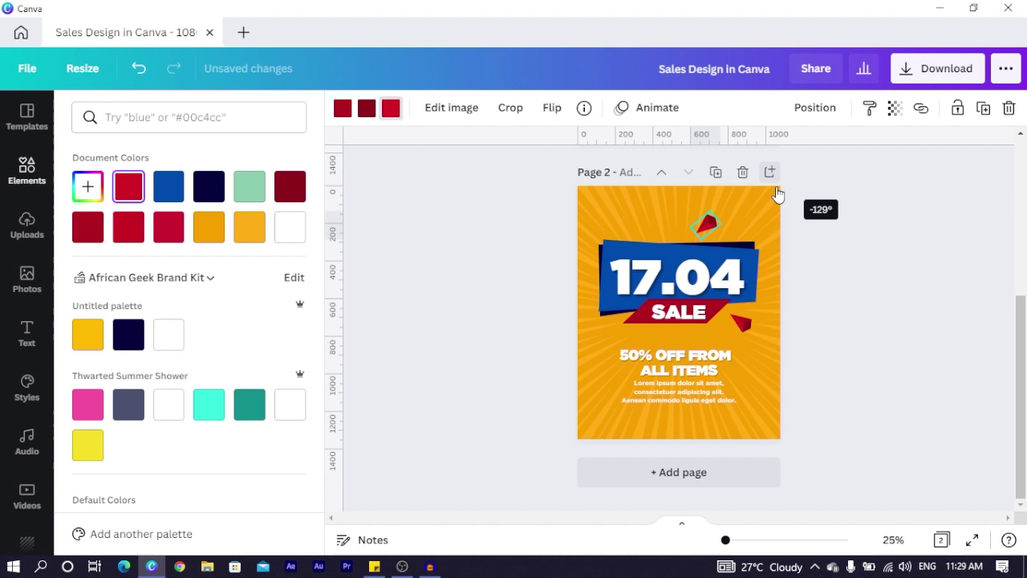
pyautogui.click(720, 223)
pyautogui.moveTo(720, 223); pyautogui.dragTo(624, 179)
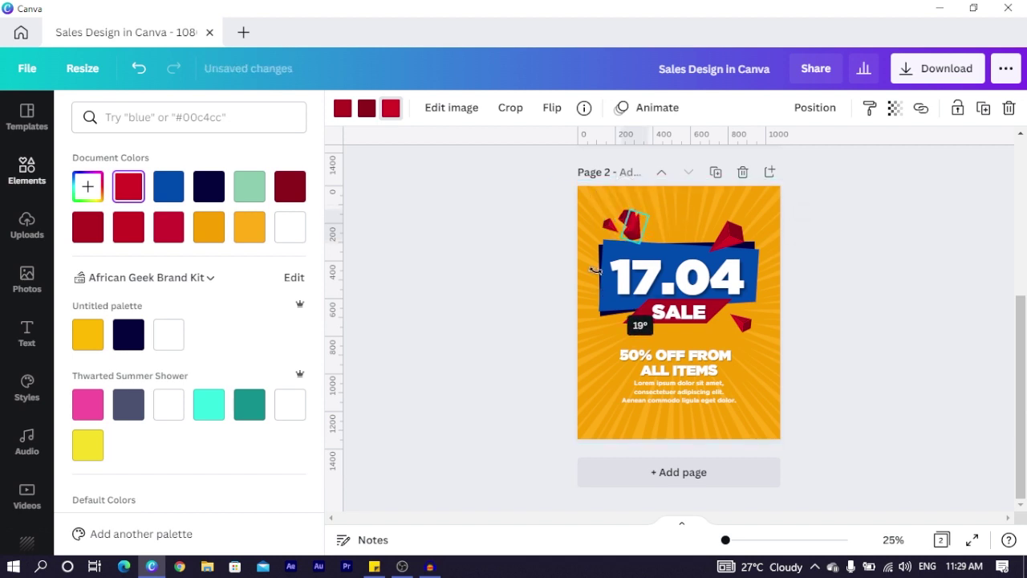
# Step: Place small rotated pyramid copies at the banner's lower-left corner and another copy above the banner beside the large upper-right pyramid
pyautogui.moveTo(595, 270); pyautogui.dragTo(607, 344)
pyautogui.hotkey('shift', 'Right')
pyautogui.hotkey('shift', 'Right')
pyautogui.hotkey('shift', 'Down')
pyautogui.hotkey('shift', 'Down')
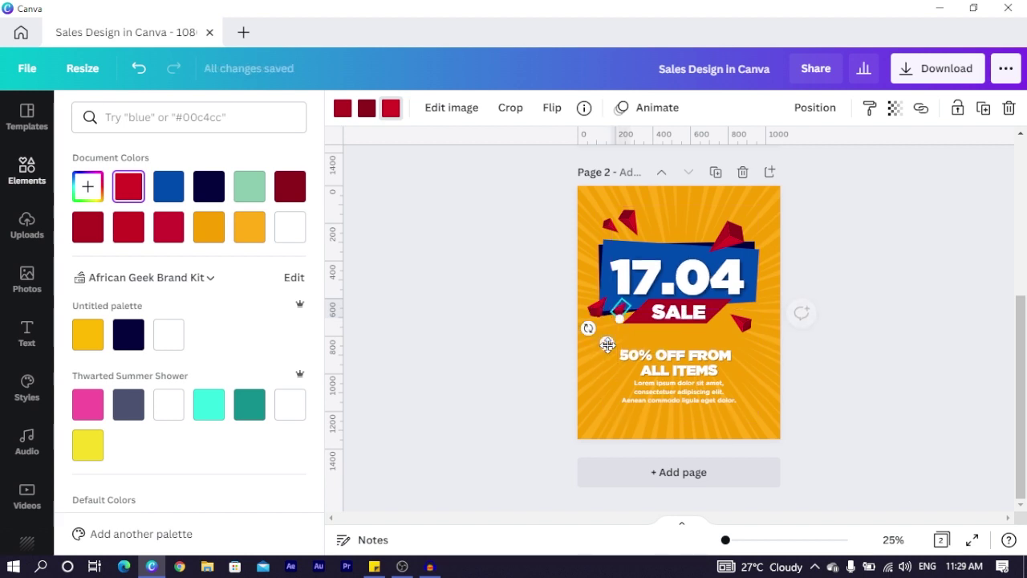
pyautogui.click(728, 243)
pyautogui.moveTo(721, 232); pyautogui.dragTo(722, 175)
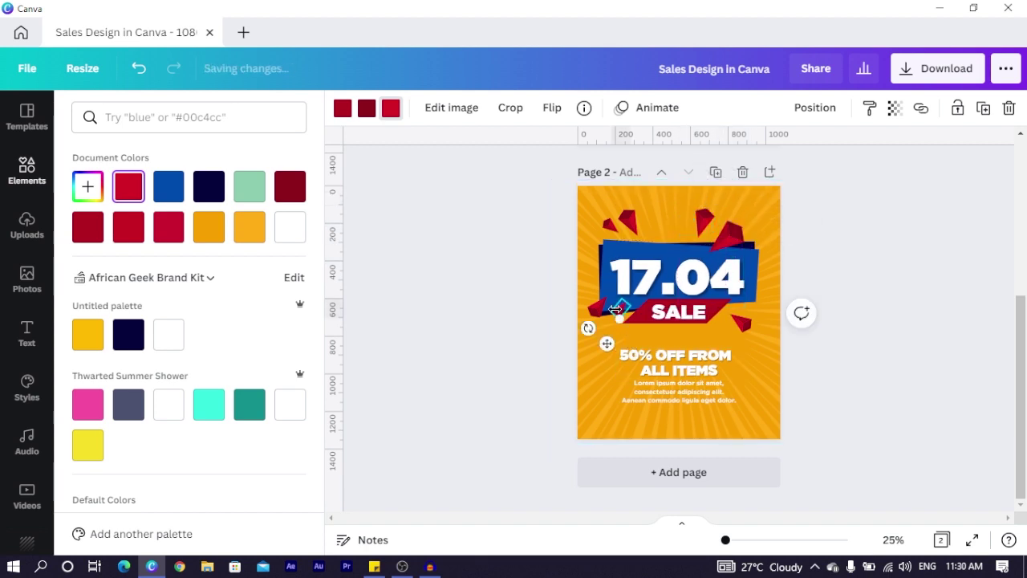
# Step: Move the small pyramid beside the SALE strip's left end down to just below the banner's lower-left corner
pyautogui.click(596, 325)
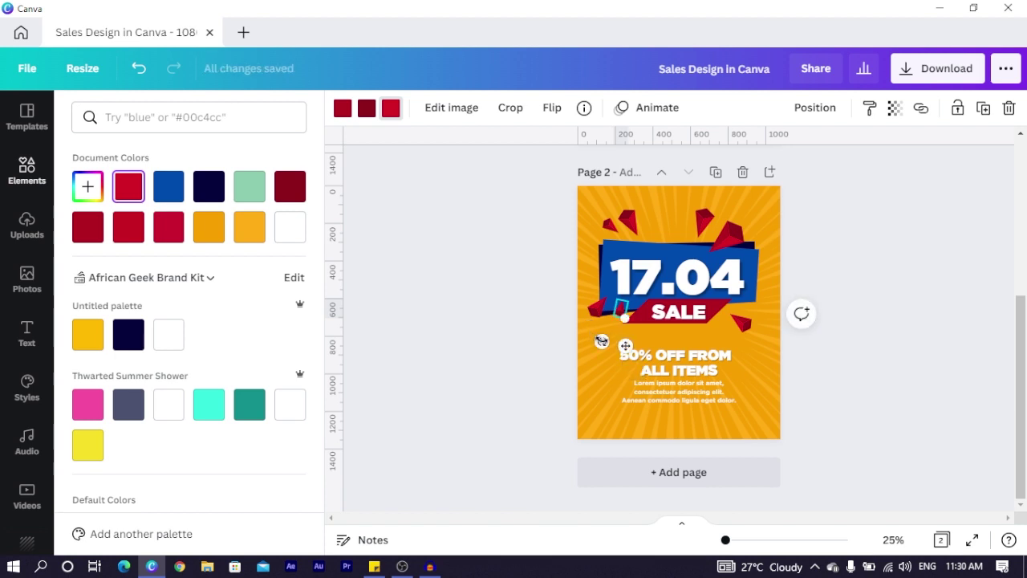
pyautogui.moveTo(625, 345); pyautogui.dragTo(744, 333)
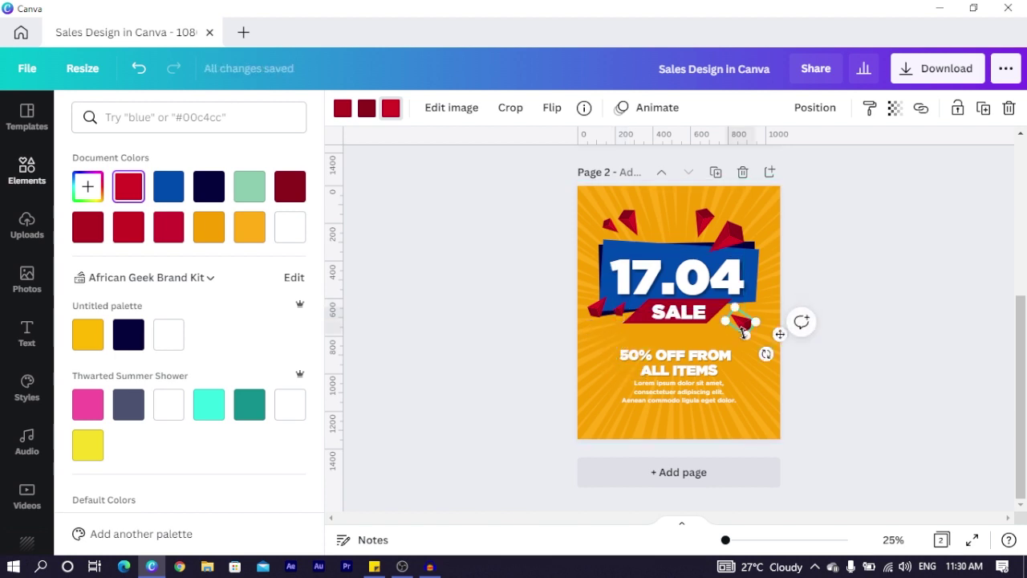
pyautogui.hotkey('ctrl', 'z')
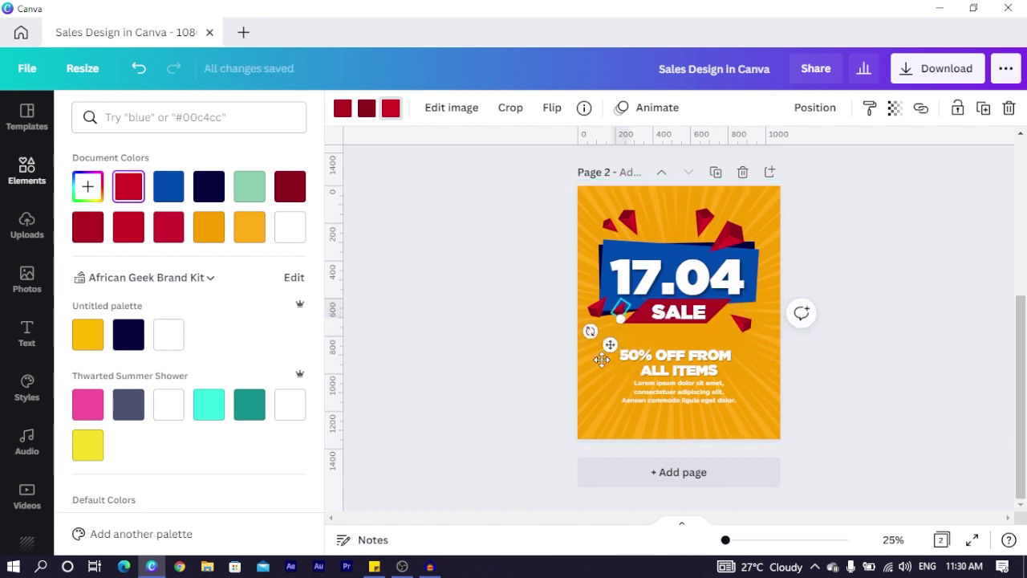
pyautogui.moveTo(601, 359); pyautogui.dragTo(587, 384)
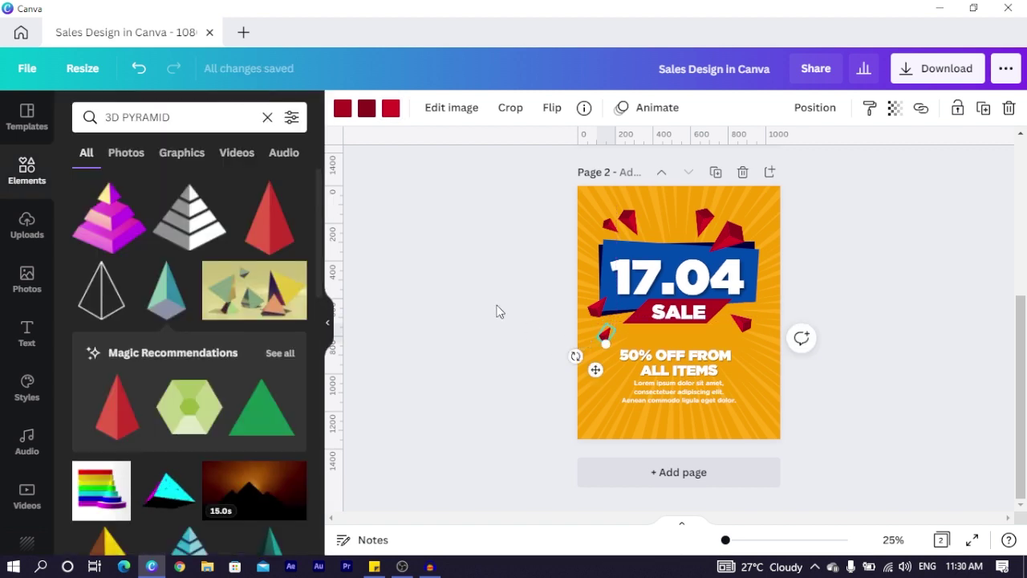
pyautogui.click(499, 313)
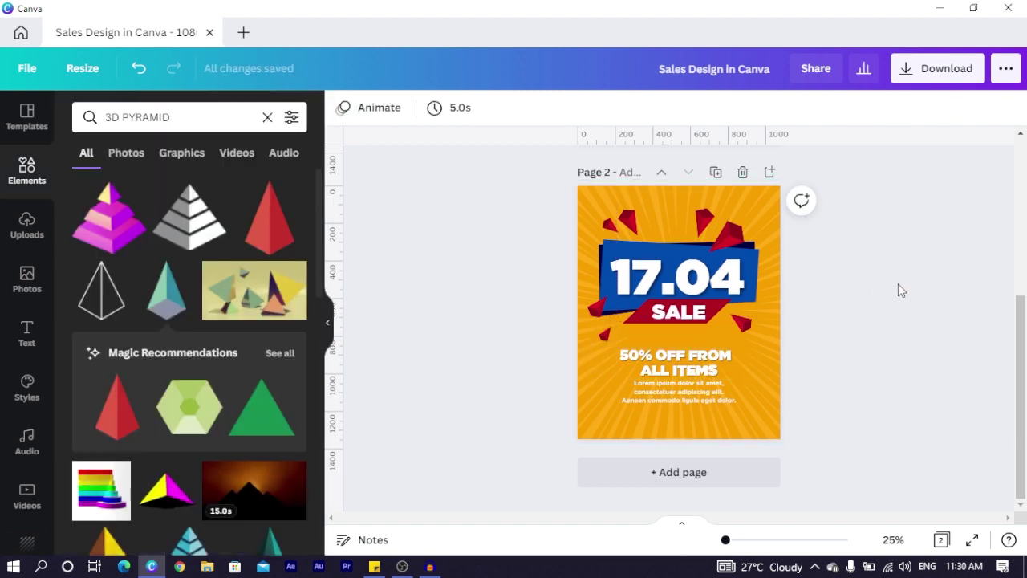
# Step: Search the elements for "circle", add the thin outlined ring and shrink it to a small size beside the offer text
pyautogui.click(184, 106)
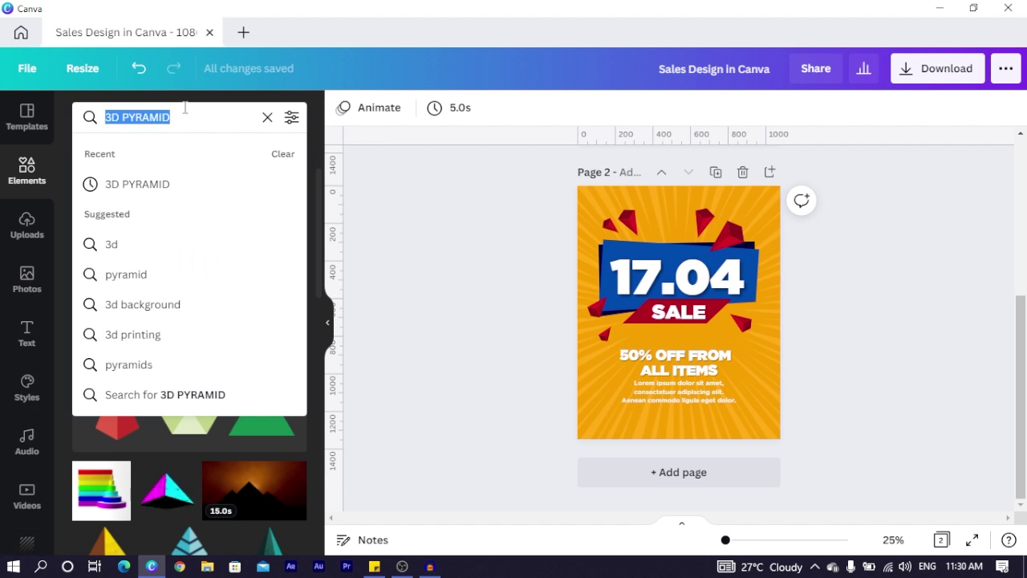
pyautogui.write('circle')
pyautogui.press('Return')
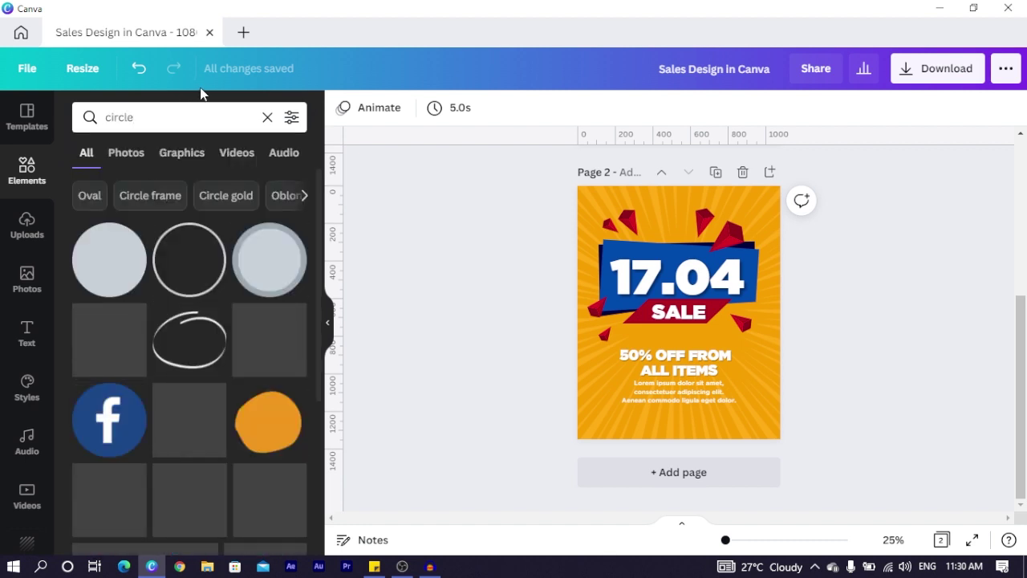
pyautogui.click(183, 257)
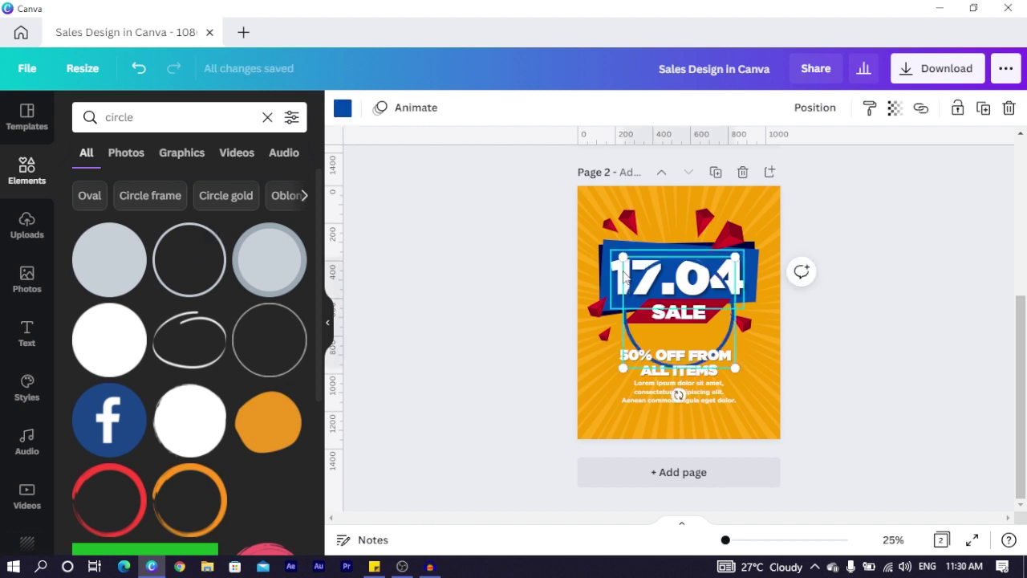
pyautogui.moveTo(679, 303); pyautogui.dragTo(733, 370)
# Step: Recolour the small ring white and scatter copies of varying size around the banner and offer text
pyautogui.click(342, 108)
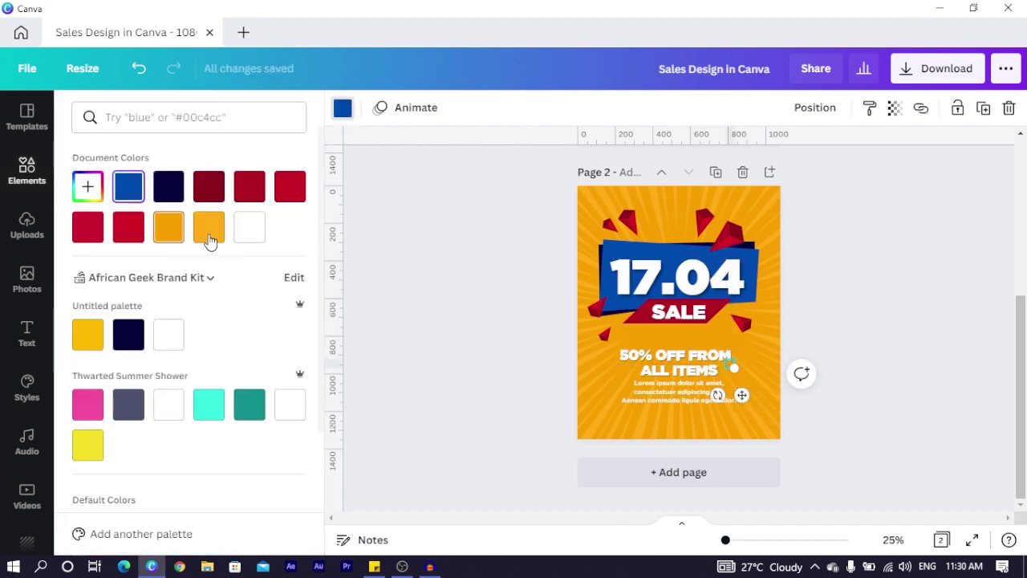
pyautogui.click(249, 227)
pyautogui.moveTo(744, 394); pyautogui.dragTo(603, 386)
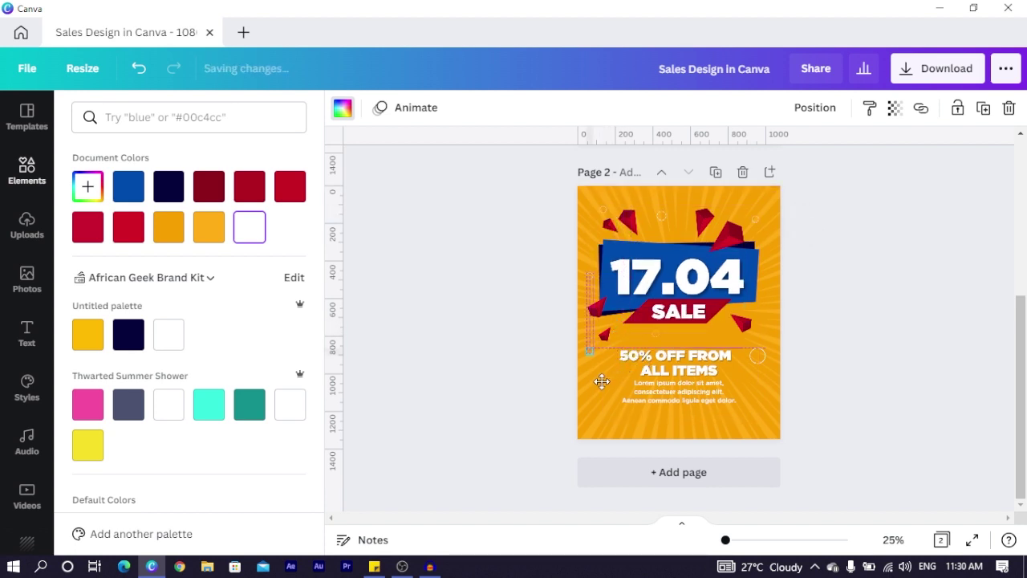
pyautogui.press('Escape')
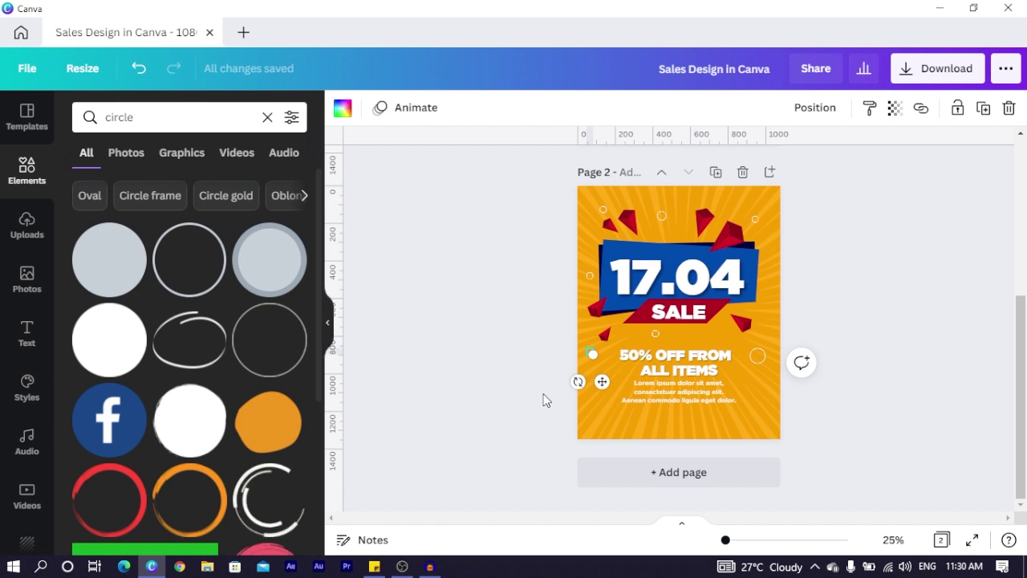
pyautogui.click(529, 335)
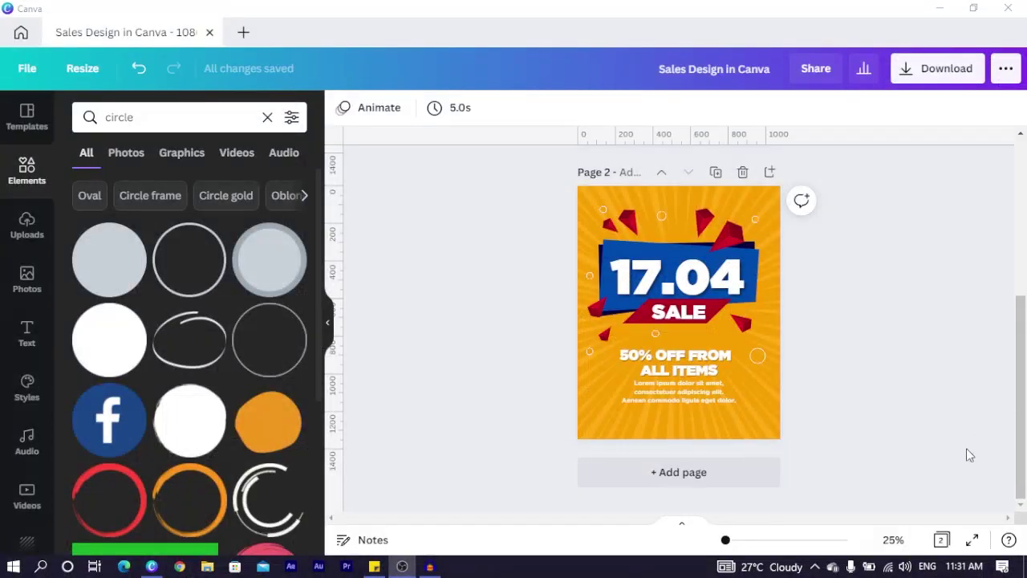
# Step: Insert a straight line on page 2 and place it below the offer text
pyautogui.scroll(2, 772, 433)
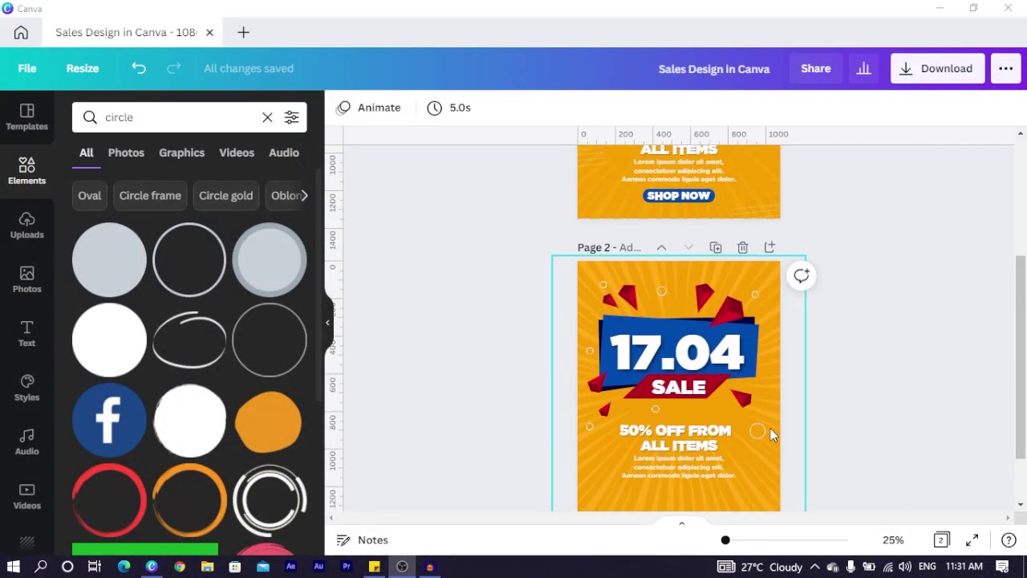
pyautogui.scroll(-2, 504, 329)
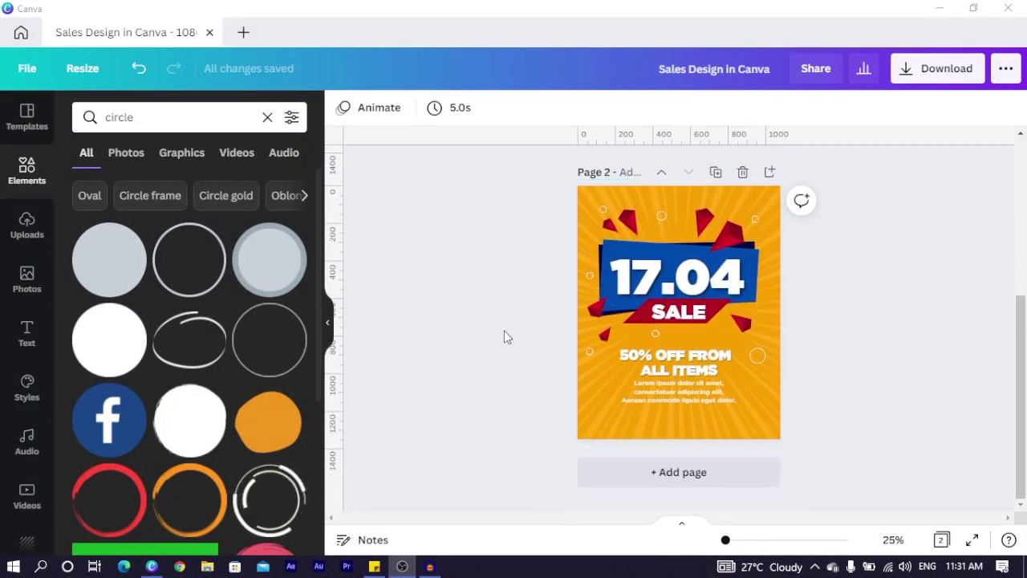
pyautogui.click(195, 118)
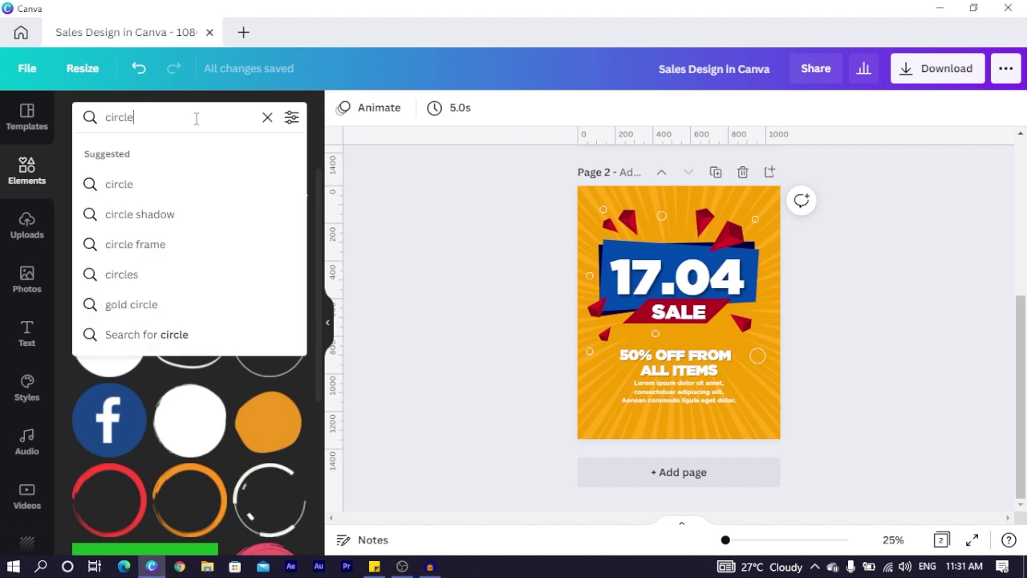
pyautogui.click(528, 358)
pyautogui.click(529, 359)
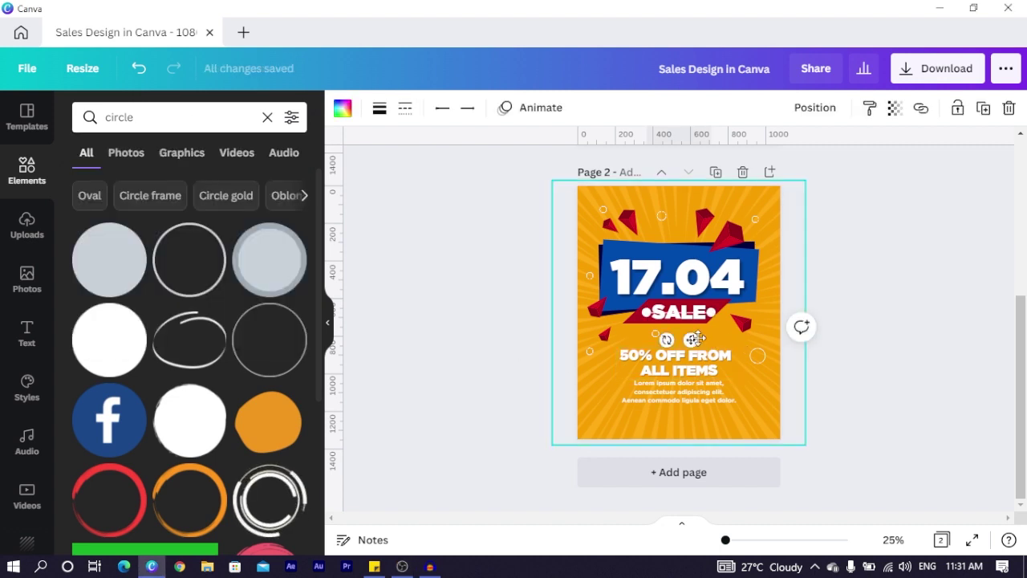
pyautogui.moveTo(693, 339); pyautogui.dragTo(683, 448)
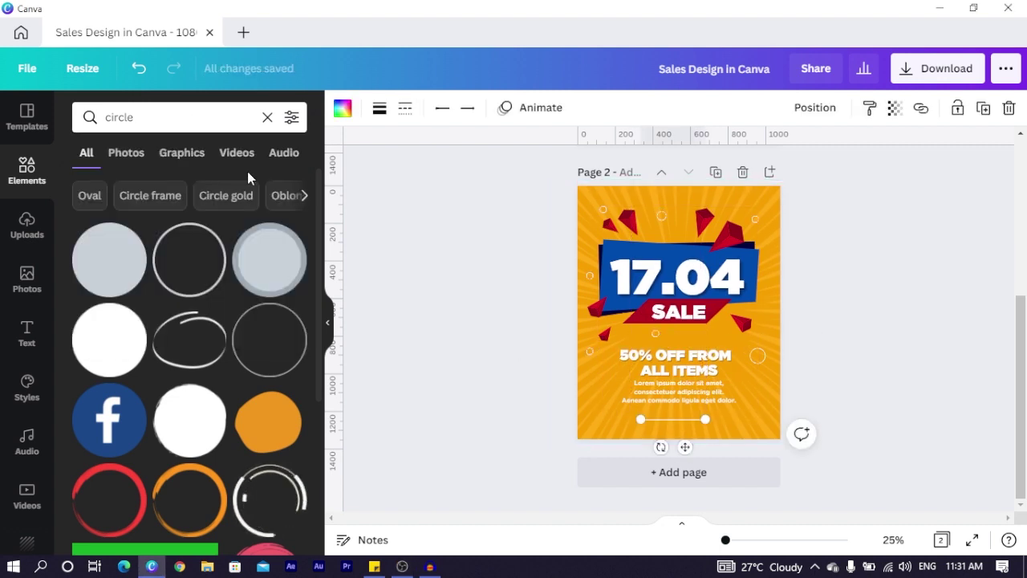
# Step: Search the elements for "line" and set the existing line below the offer text to the dotted style
pyautogui.click(172, 120)
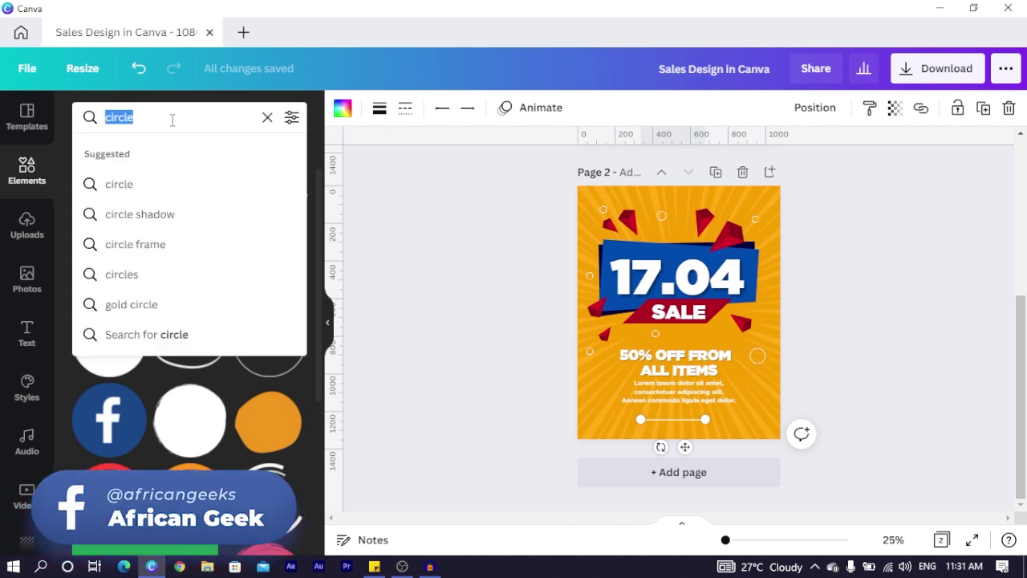
pyautogui.write('line')
pyautogui.press('Return')
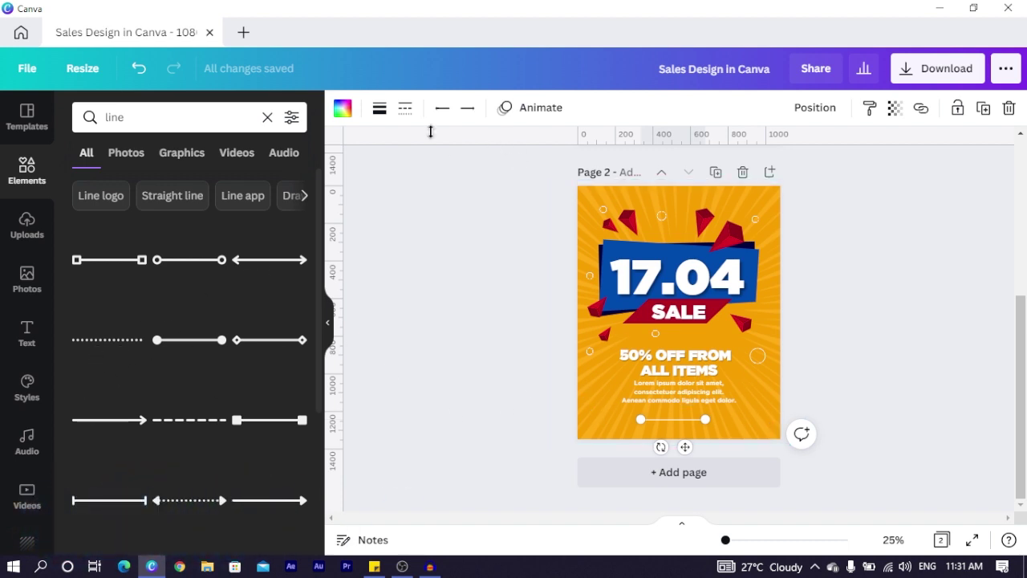
pyautogui.click(406, 108)
pyautogui.click(449, 257)
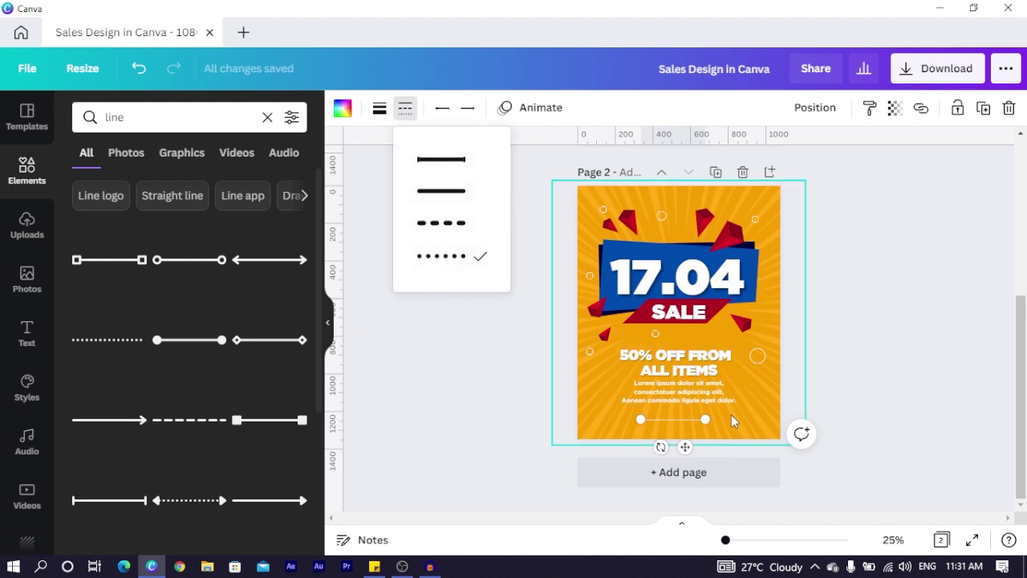
# Step: Shorten the dotted line to about half its length and stack copies beneath it to form four parallel rows
pyautogui.scroll(5, 874, 377)
pyautogui.scroll(-3, 816, 361)
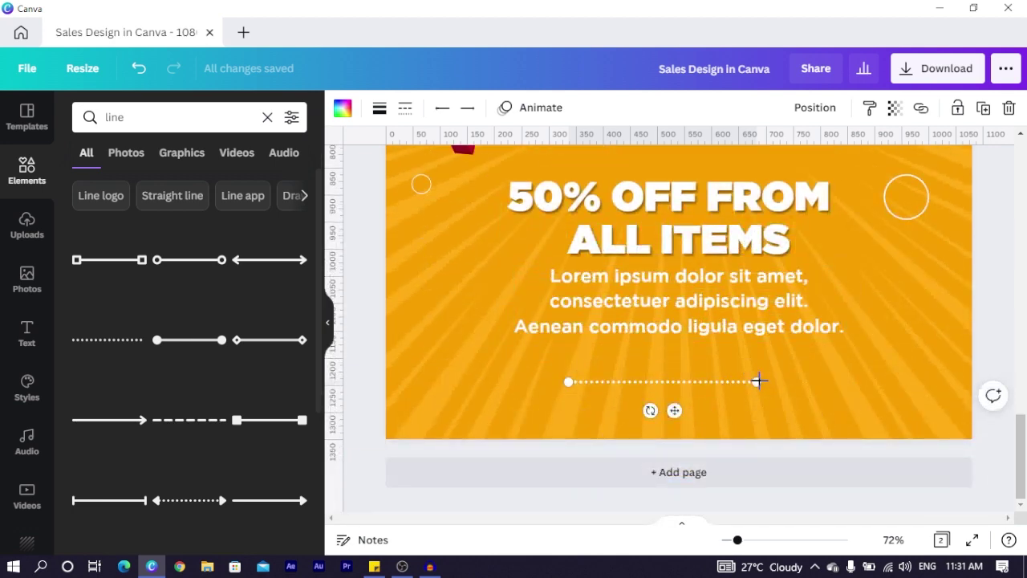
pyautogui.moveTo(759, 382); pyautogui.dragTo(632, 446)
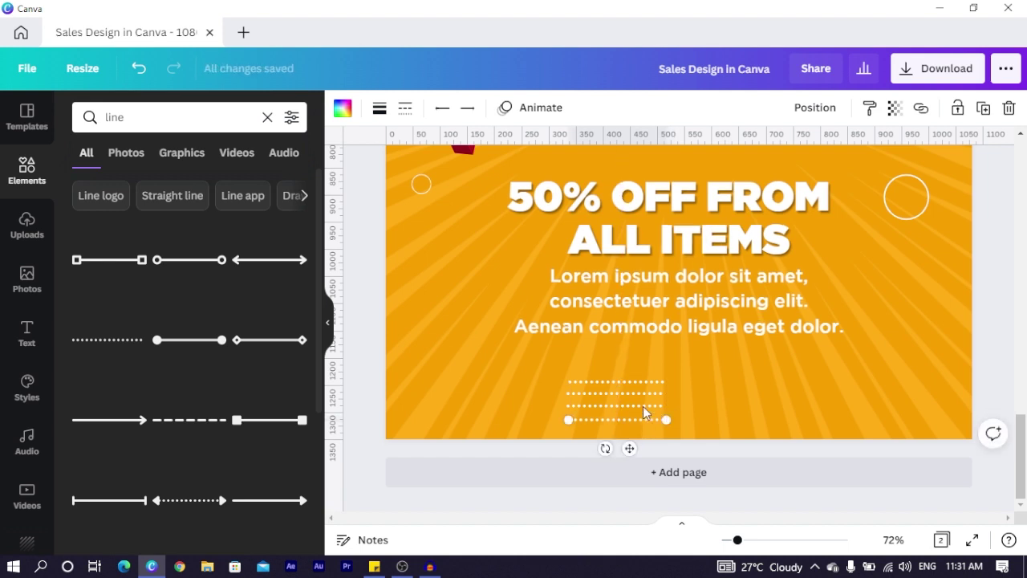
# Step: Select the four dotted lines, space them evenly in the vertical direction and group them
pyautogui.keyDown('shift'); pyautogui.click(642, 404); pyautogui.keyUp('shift')
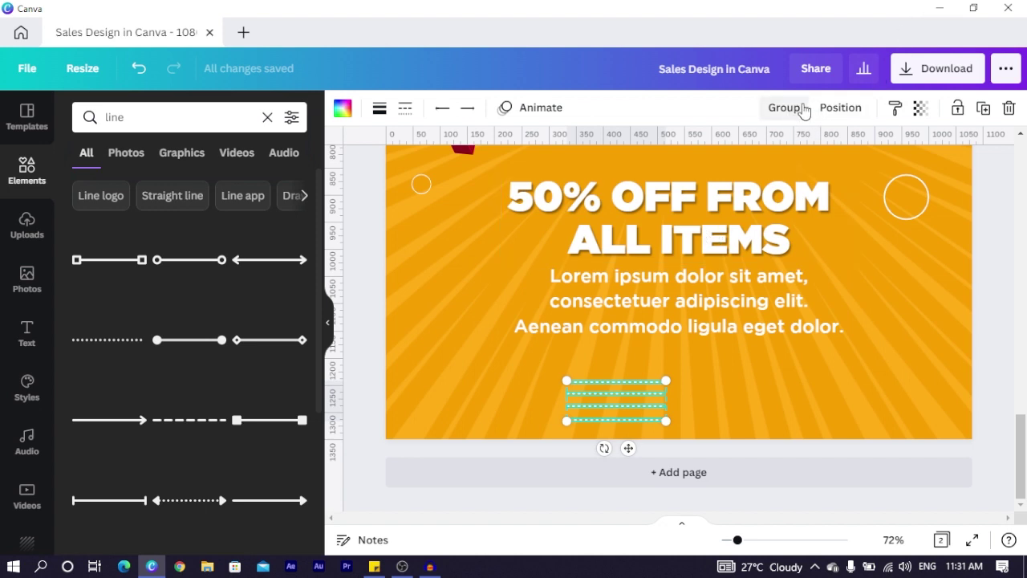
pyautogui.click(838, 110)
pyautogui.click(749, 376)
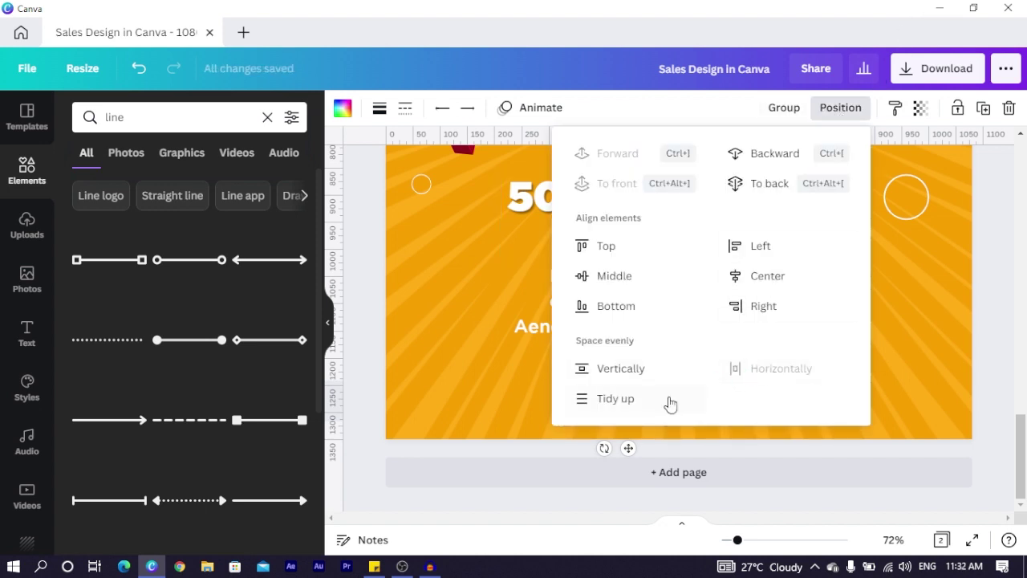
pyautogui.click(616, 369)
pyautogui.click(605, 398)
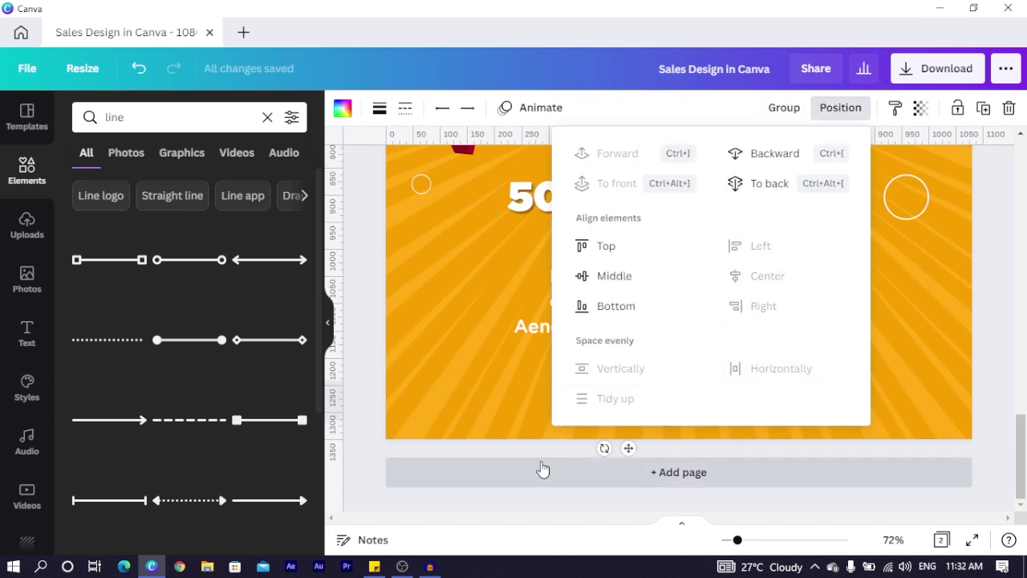
pyautogui.press('Escape')
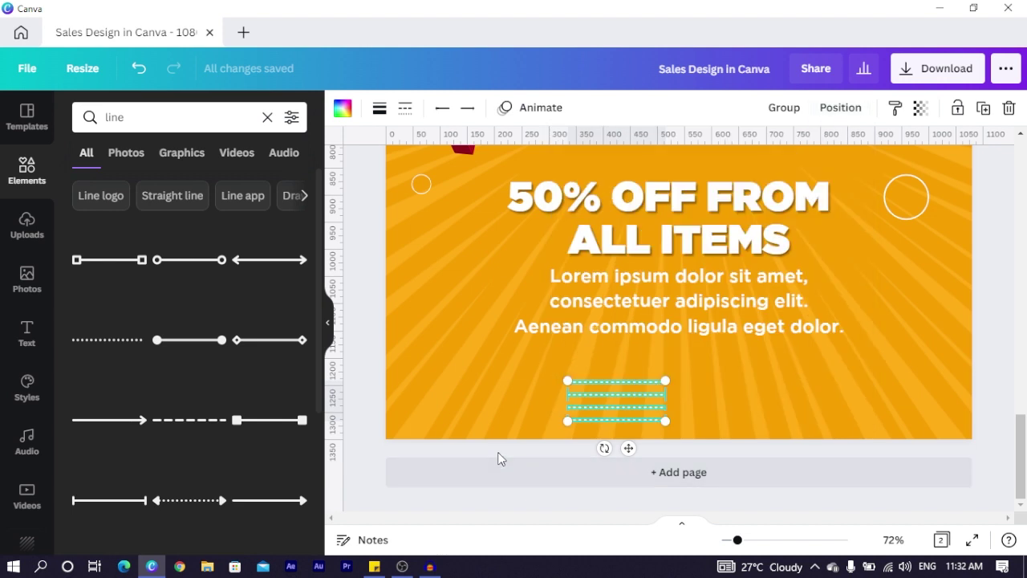
pyautogui.click(785, 107)
# Step: Duplicate the dotted line group, tilt the copy and place it overlapping the page's right edge above the large ring
pyautogui.moveTo(619, 425); pyautogui.dragTo(903, 268)
pyautogui.moveTo(899, 305); pyautogui.dragTo(913, 306)
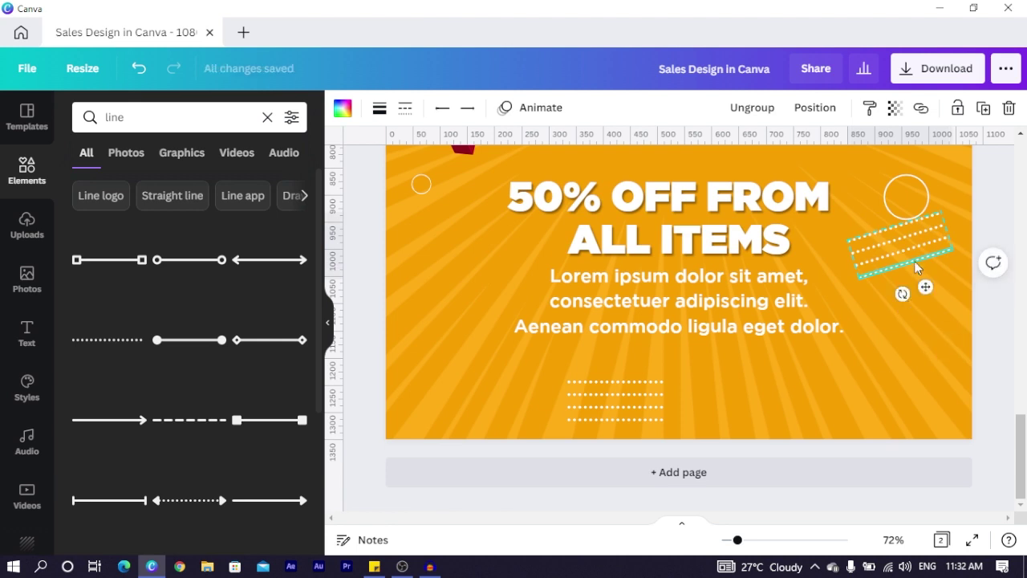
pyautogui.scroll(2, 914, 309)
pyautogui.moveTo(976, 239); pyautogui.dragTo(979, 233)
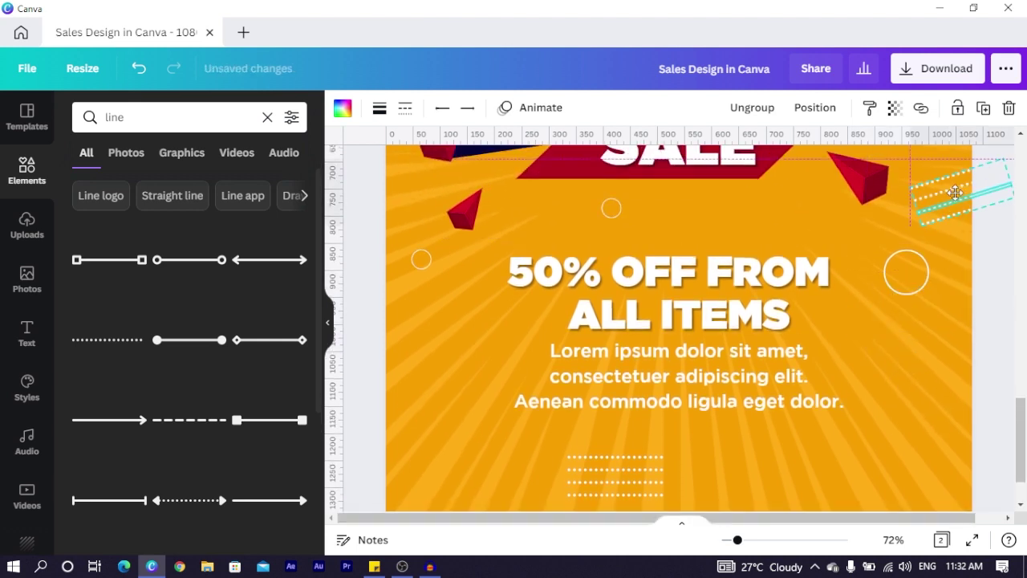
# Step: Move the original dotted group beside the offer text's left side, tilt it downward to the right and duplicate it
pyautogui.moveTo(586, 490); pyautogui.dragTo(425, 354)
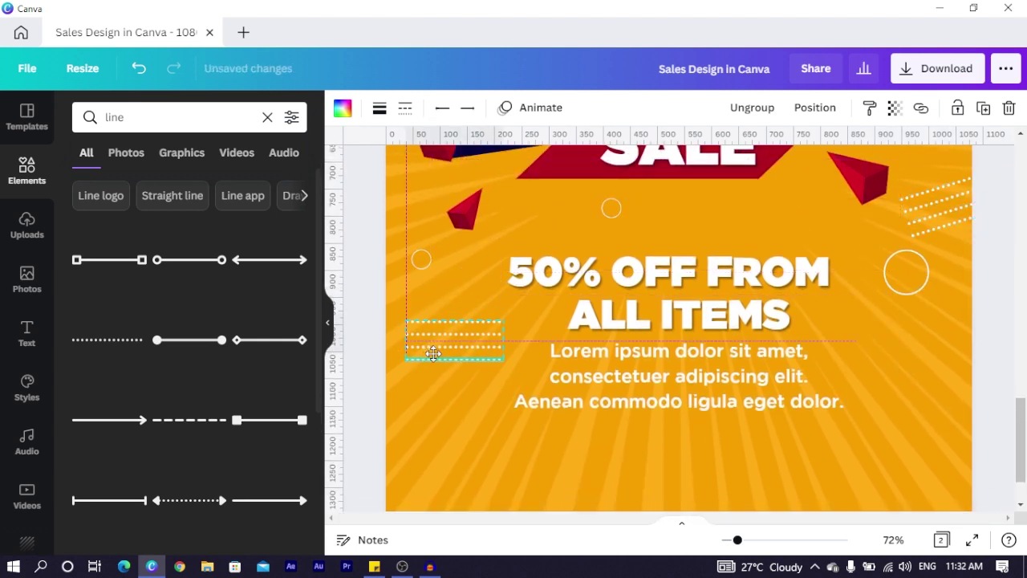
pyautogui.moveTo(443, 389)
pyautogui.mouseDown()
pyautogui.moveTo(428, 394)
pyautogui.moveTo(439, 404)
pyautogui.mouseUp()
pyautogui.click(546, 289)
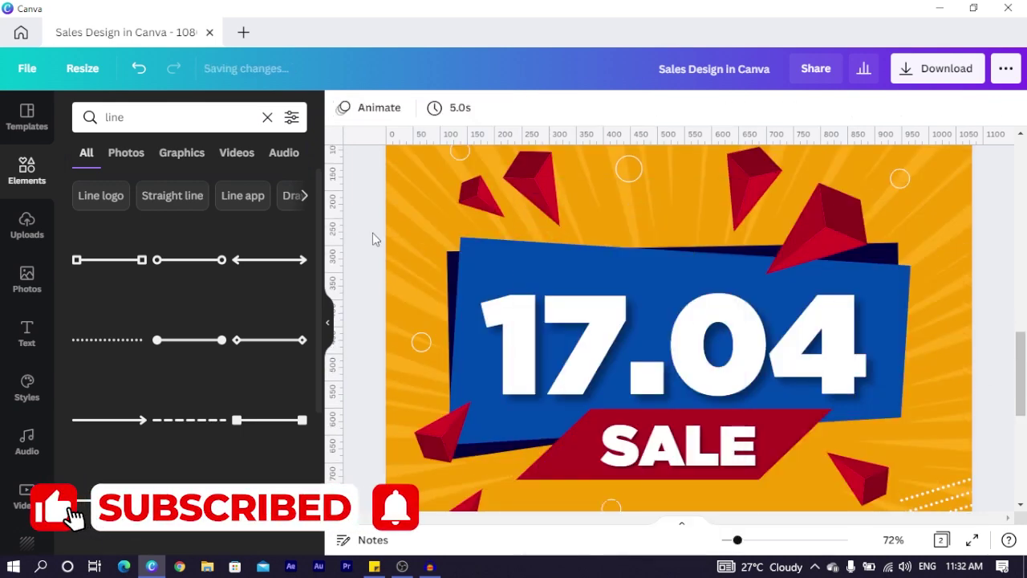
pyautogui.scroll(-3, 374, 234)
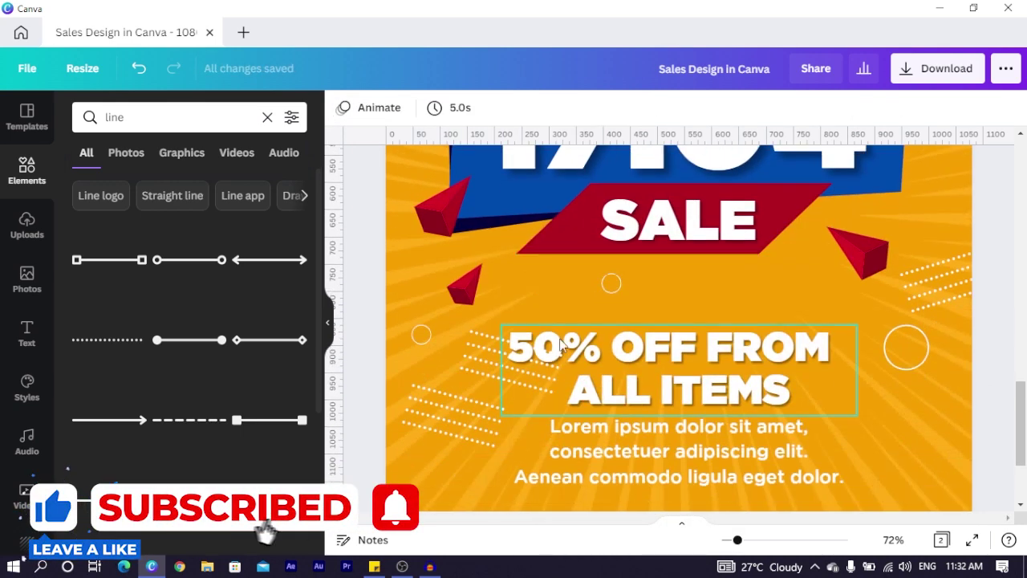
# Step: Move the tilted dotted copy to the page's top edge above the upper-right pyramids and duplicate it
pyautogui.moveTo(481, 353); pyautogui.dragTo(637, 306)
pyautogui.scroll(1, 658, 305)
pyautogui.moveTo(663, 361); pyautogui.dragTo(740, 233)
pyautogui.moveTo(711, 293); pyautogui.dragTo(721, 303)
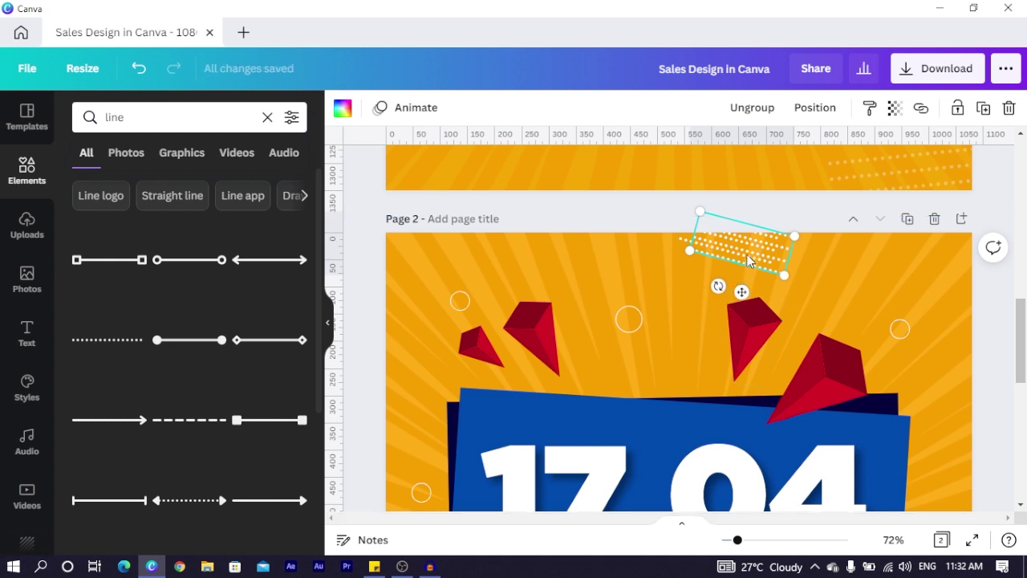
# Step: Place rotated dotted copies at the page's upper-left corner and right edge, plus a shrunken one below the ring above the banner
pyautogui.moveTo(748, 260); pyautogui.dragTo(409, 365)
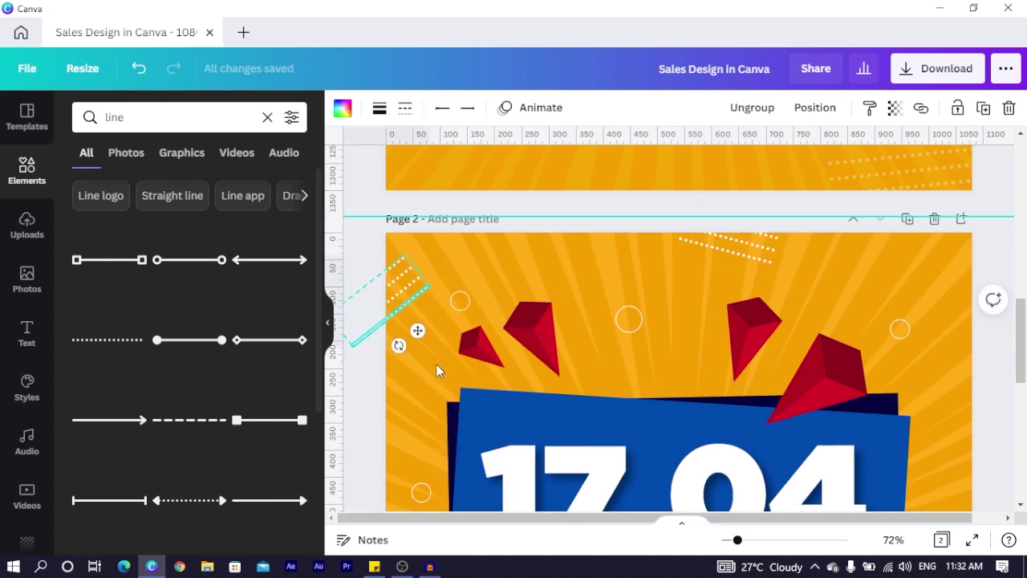
pyautogui.moveTo(417, 330); pyautogui.dragTo(619, 365)
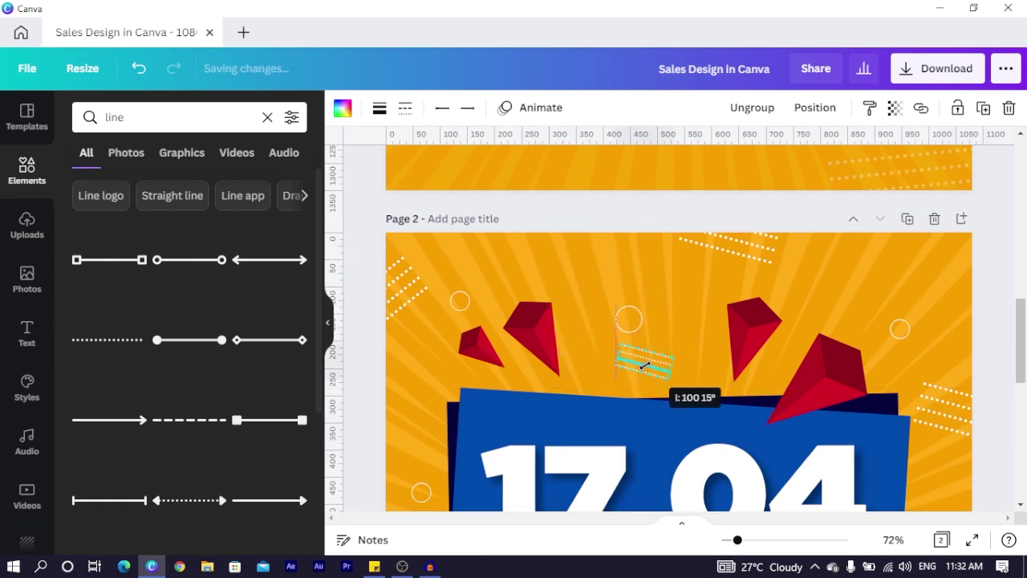
pyautogui.click(560, 208)
pyautogui.hotkey('ctrl', '-')
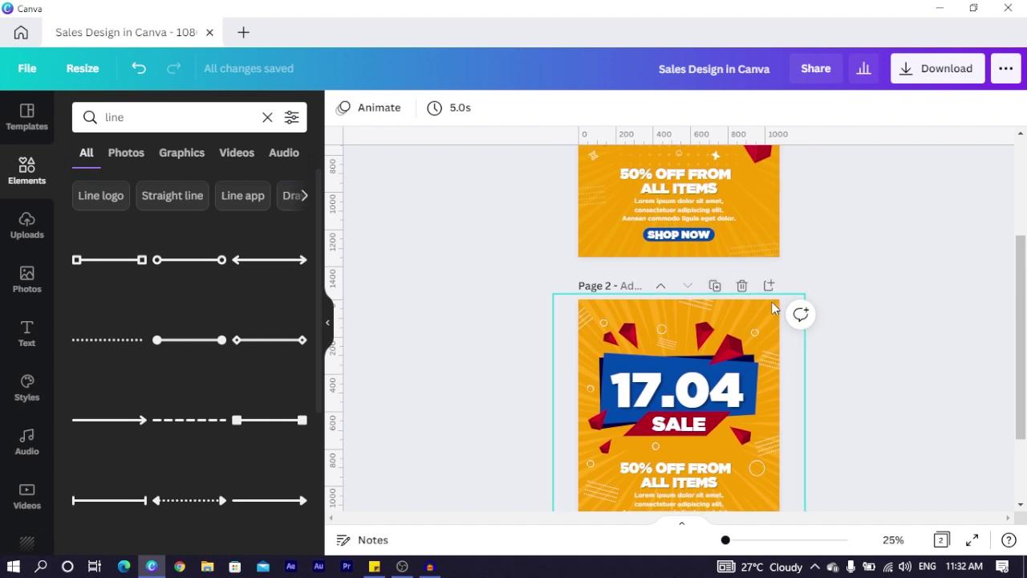
# Step: Adjust the position of the dotted group at the page's top edge and lock the orange burst background
pyautogui.scroll(-2, 773, 302)
pyautogui.moveTo(674, 248); pyautogui.dragTo(688, 212)
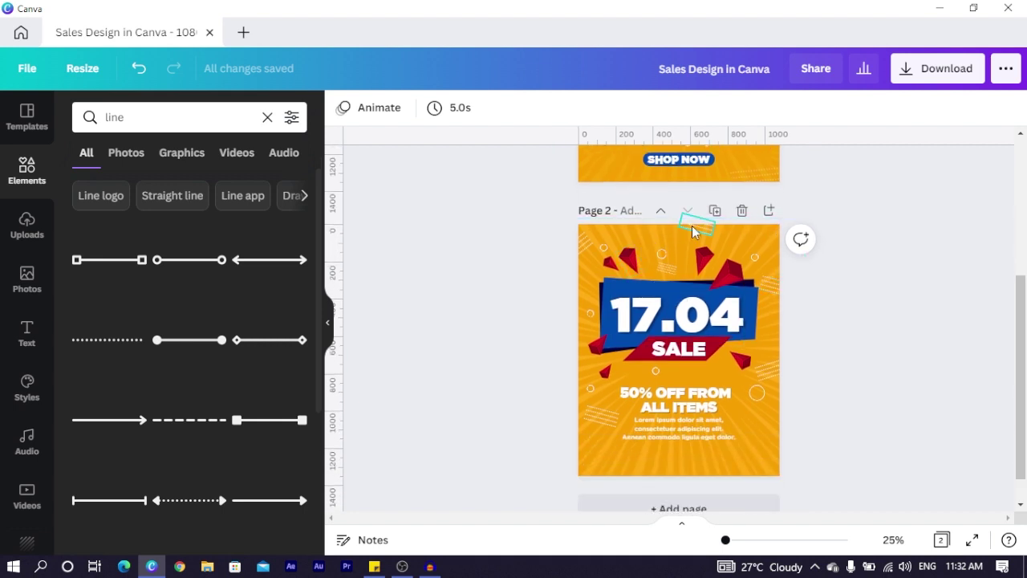
pyautogui.click(930, 289)
pyautogui.click(625, 232)
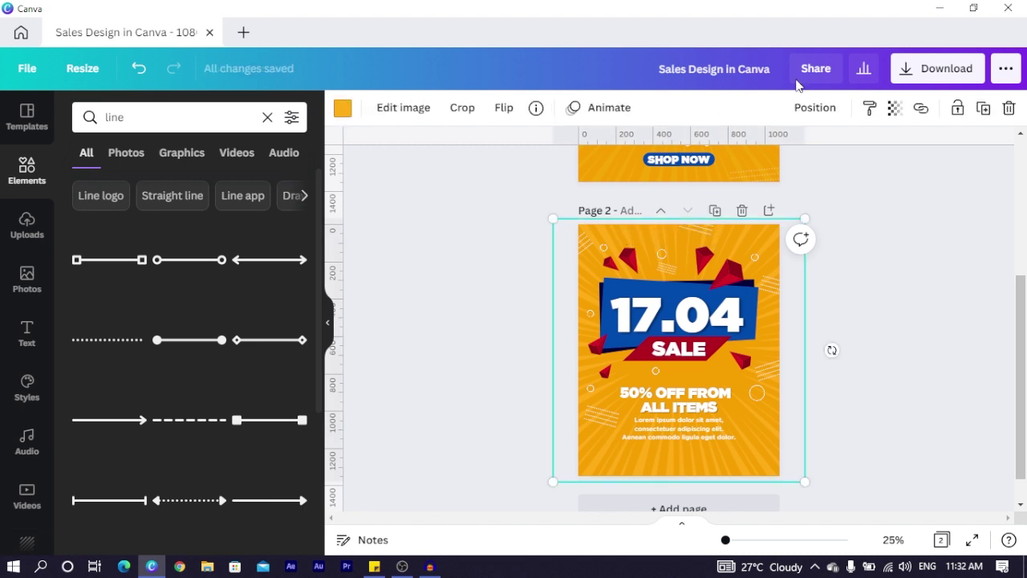
pyautogui.click(956, 107)
# Step: Set the transparency of the upper-left dotted group to 21 and of the dotted group beside the banner's right end to 31
pyautogui.moveTo(523, 220); pyautogui.dragTo(584, 260)
pyautogui.click(894, 110)
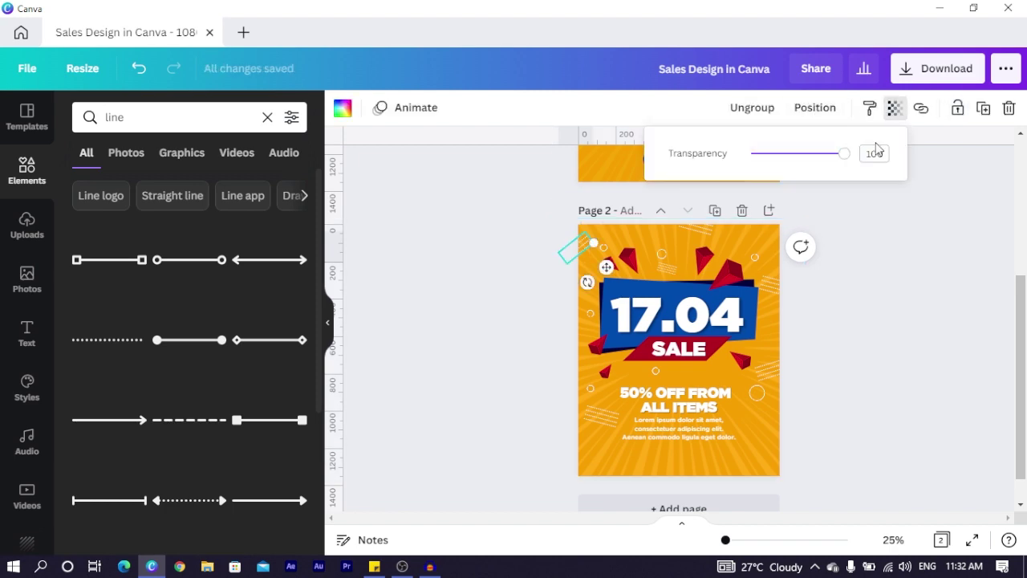
pyautogui.moveTo(821, 160); pyautogui.dragTo(768, 154)
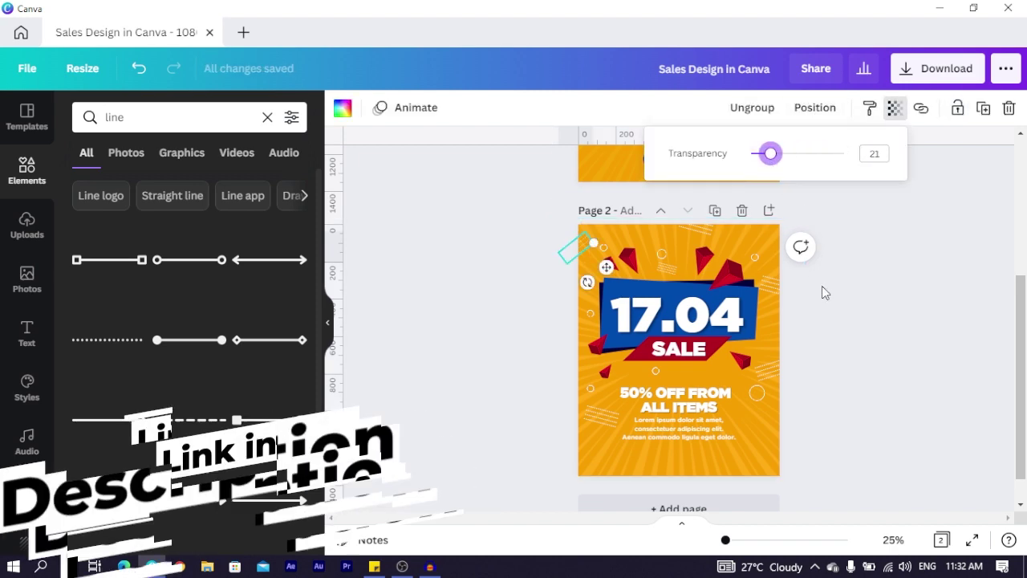
pyautogui.moveTo(759, 315); pyautogui.dragTo(764, 314)
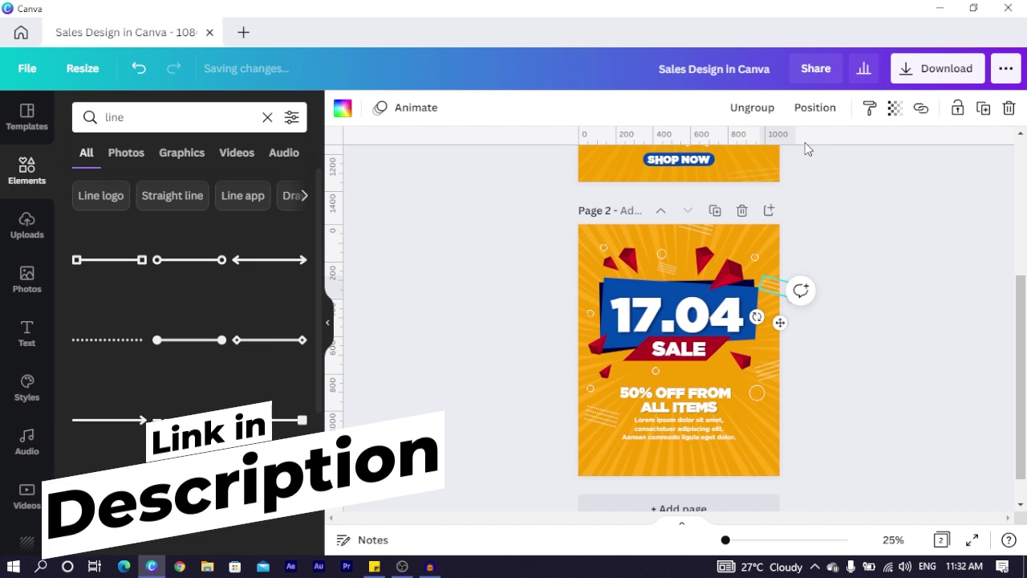
pyautogui.click(892, 113)
pyautogui.moveTo(818, 161); pyautogui.dragTo(780, 153)
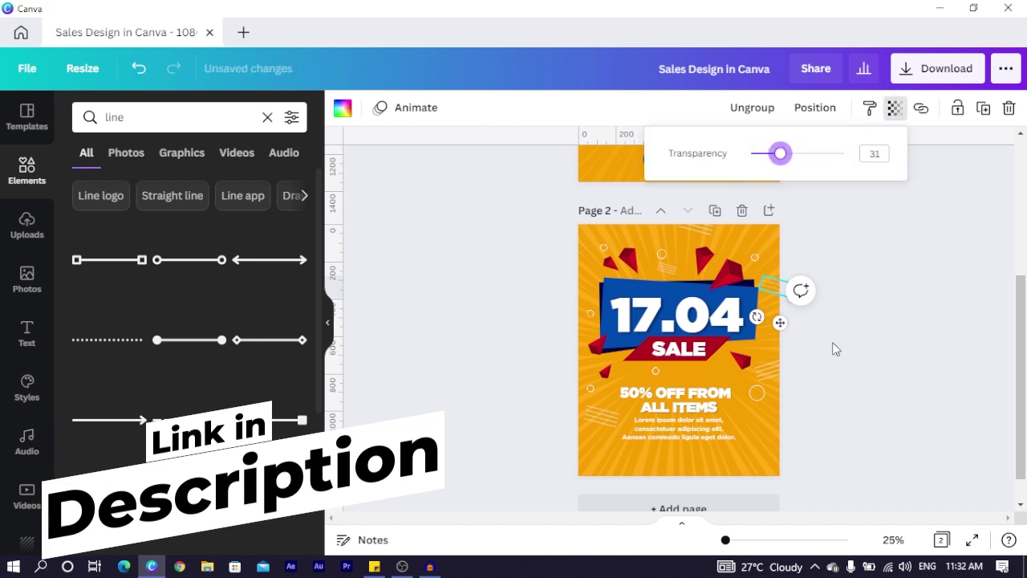
# Step: Set the transparency of the dotted group right of the offer text to 20 and of the one at the page's top edge to 21
pyautogui.click(774, 378)
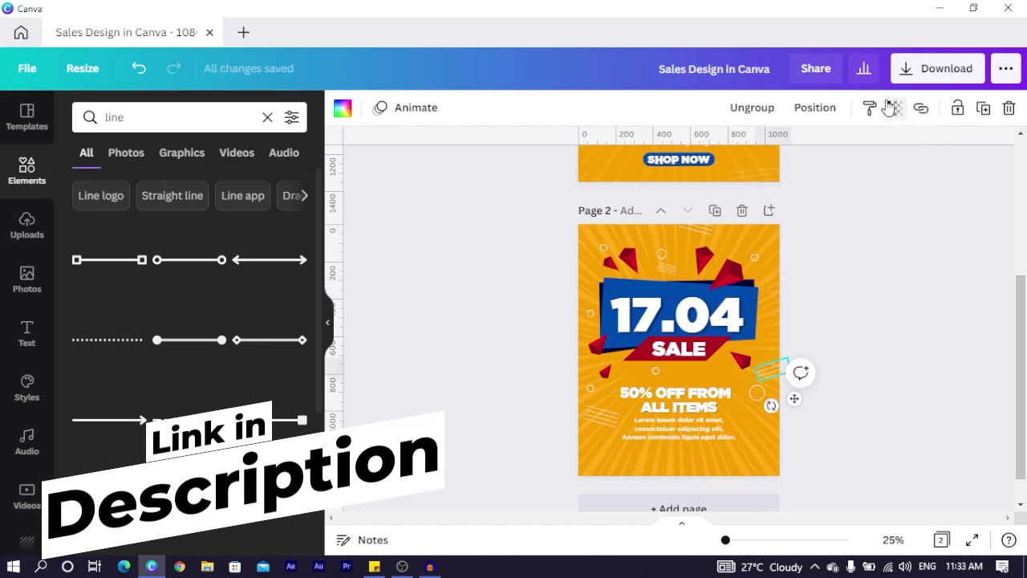
pyautogui.click(892, 109)
pyautogui.moveTo(842, 153); pyautogui.dragTo(770, 153)
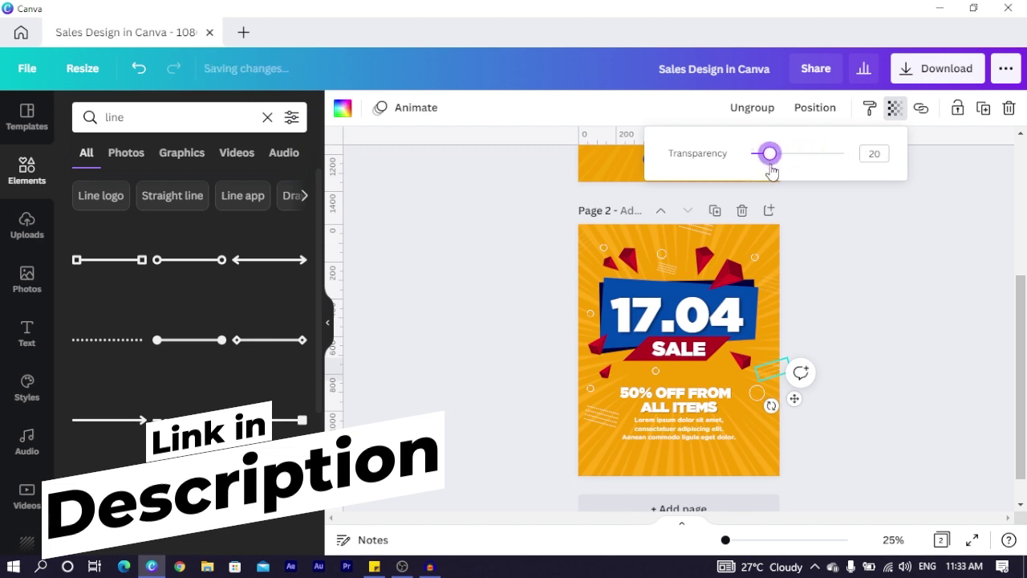
pyautogui.click(685, 235)
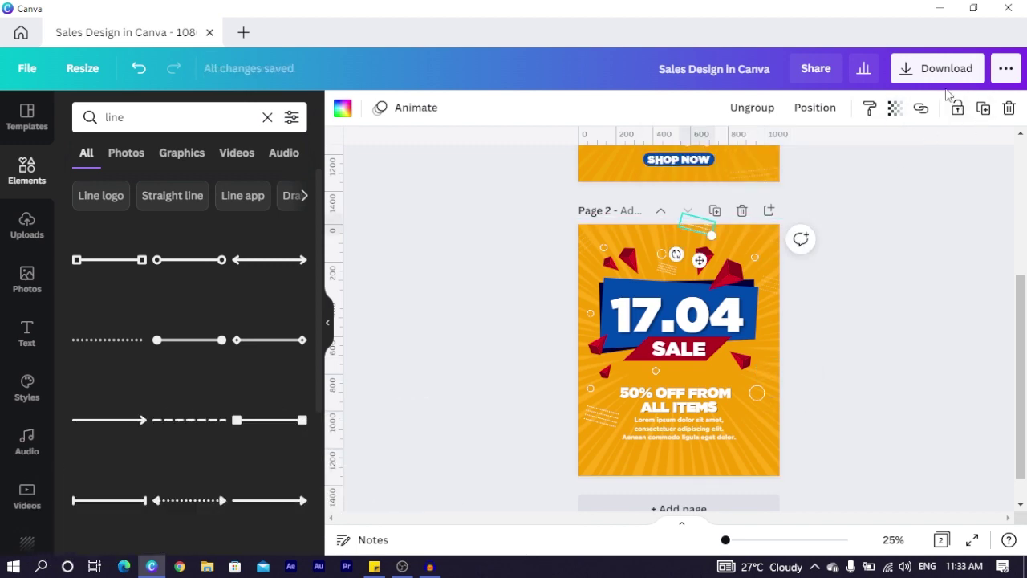
pyautogui.click(894, 109)
pyautogui.moveTo(839, 154); pyautogui.dragTo(771, 153)
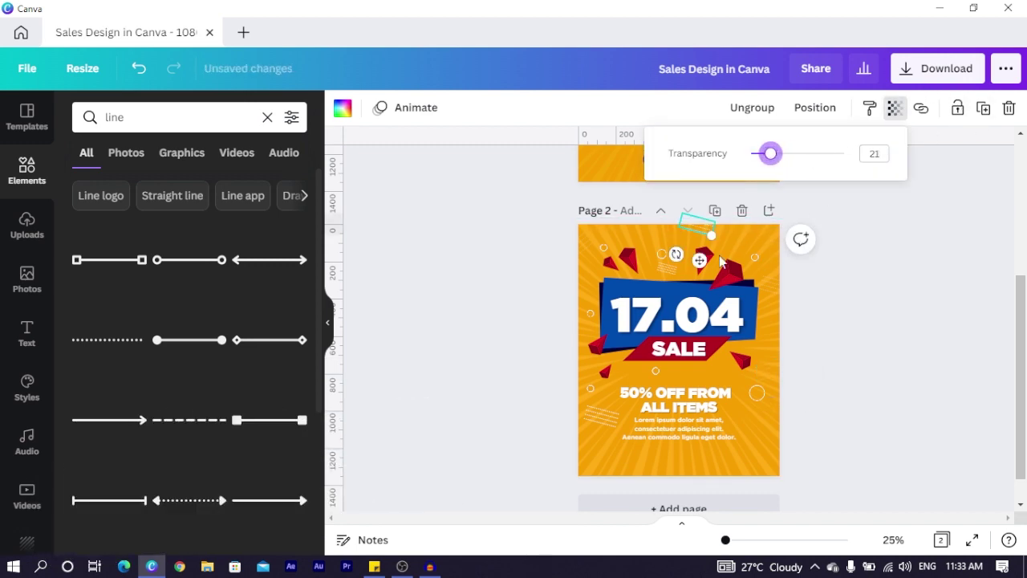
# Step: Fade the dotted group beside the offer text's left side by strongly lowering its transparency value
pyautogui.click(600, 417)
pyautogui.click(894, 109)
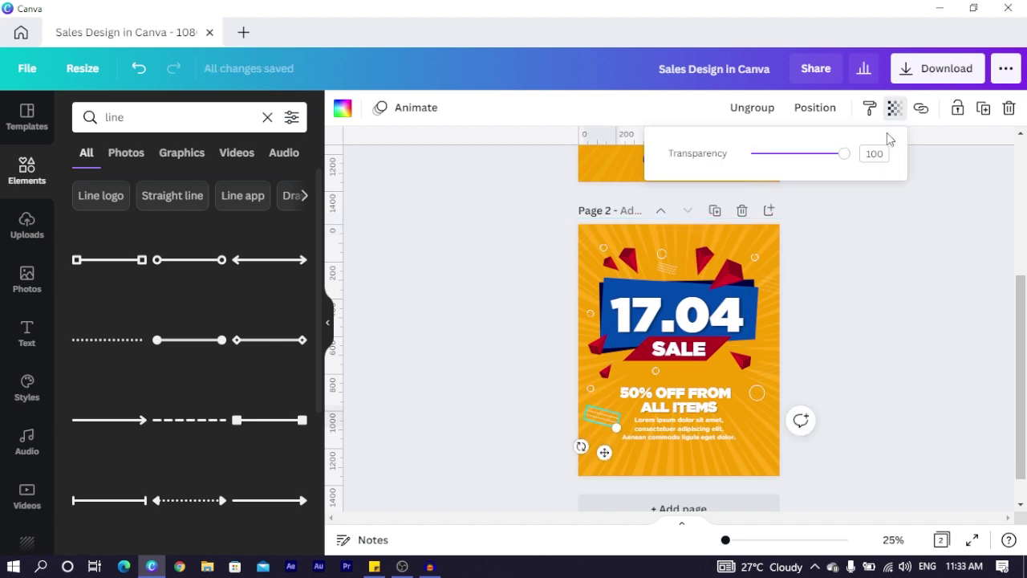
pyautogui.moveTo(845, 156); pyautogui.dragTo(775, 178)
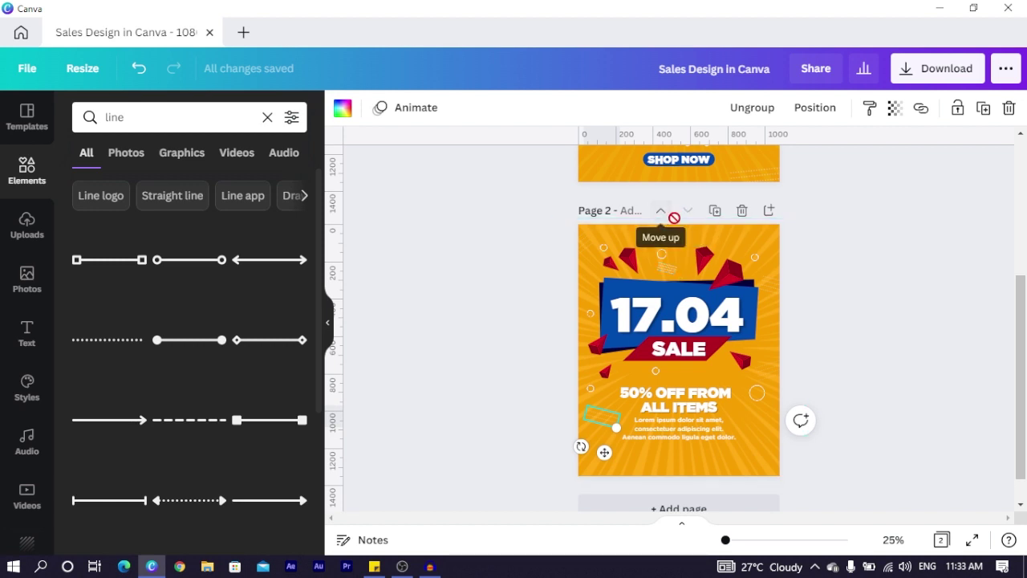
# Step: Move the small dotted group from above the banner to just above the upper-left pyramids and fade it by lowering its transparency value
pyautogui.click(672, 266)
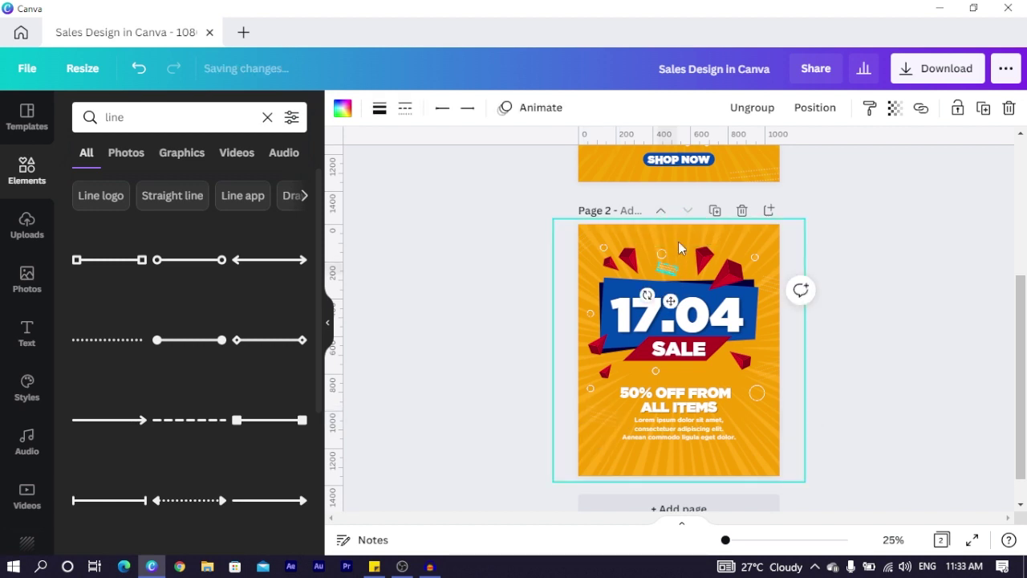
pyautogui.moveTo(671, 300); pyautogui.dragTo(648, 257)
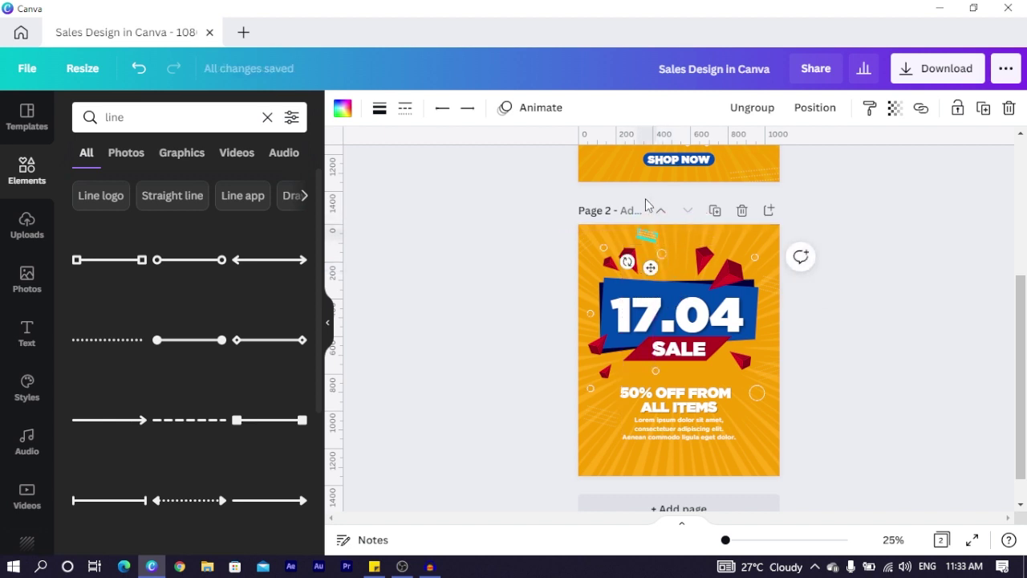
pyautogui.click(894, 108)
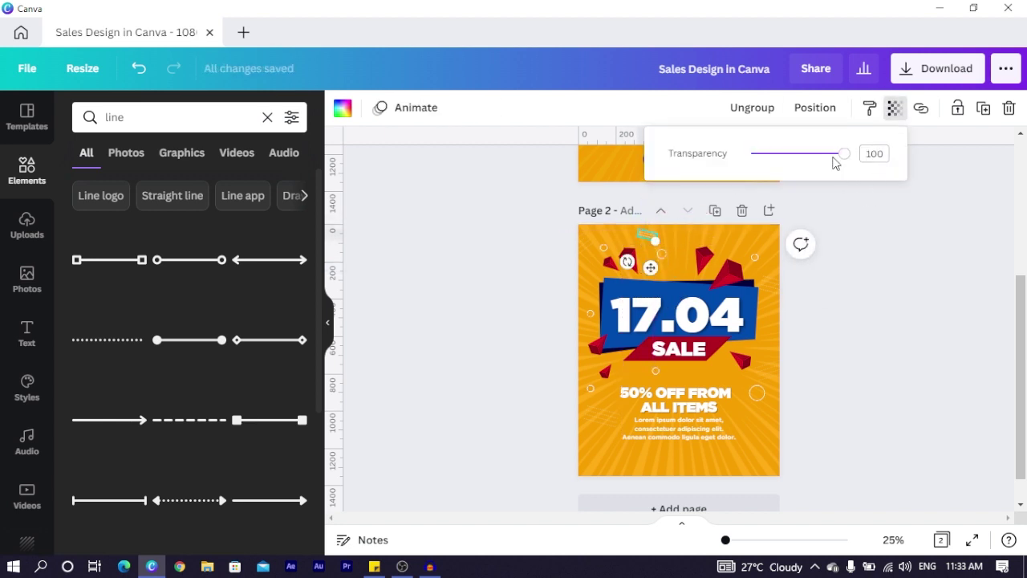
pyautogui.moveTo(834, 162); pyautogui.dragTo(773, 160)
pyautogui.click(476, 241)
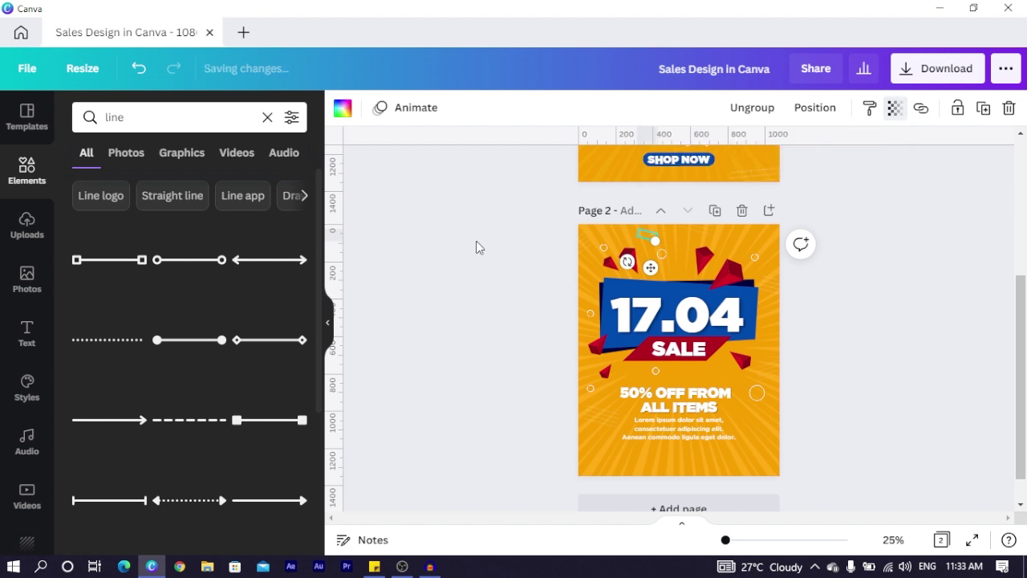
pyautogui.click(476, 245)
# Step: Check the image information of the halftone dot pattern behind the banner on page 1
pyautogui.scroll(5, 913, 321)
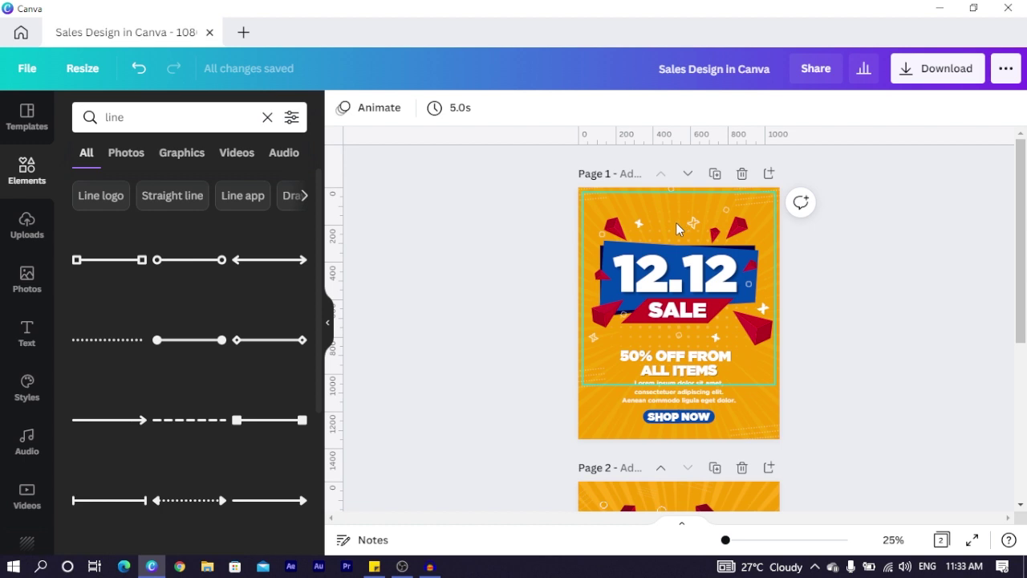
pyautogui.click(675, 223)
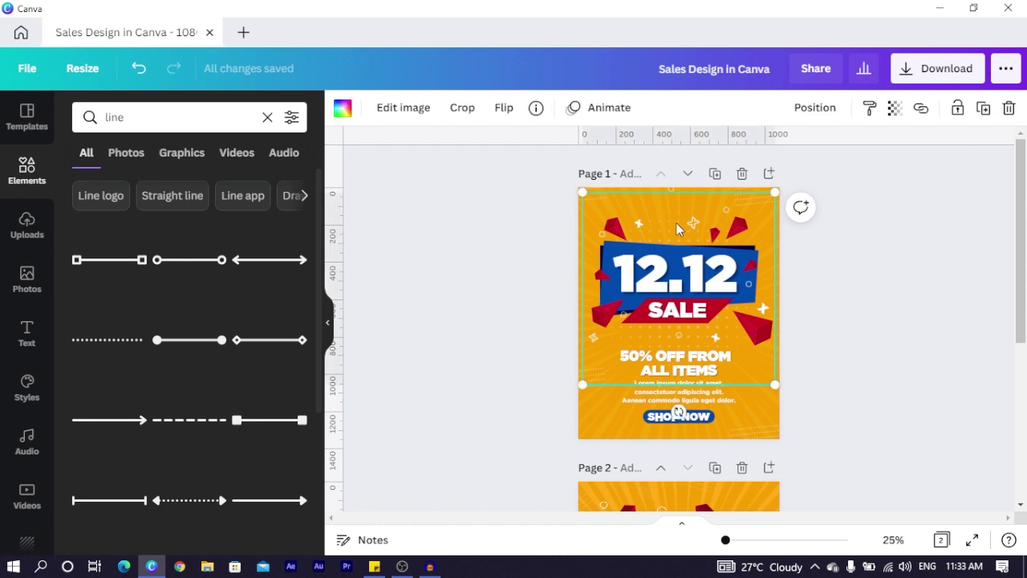
pyautogui.click(535, 114)
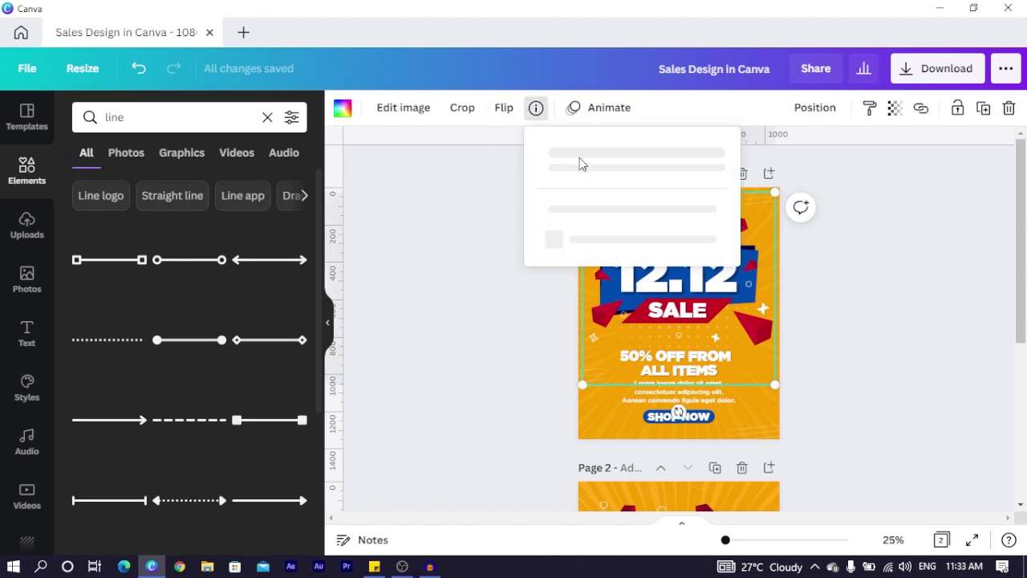
pyautogui.click(937, 262)
# Step: Search the elements for "halftone circle element" and add the fading dot-pattern graphic to page 2
pyautogui.scroll(-5, 840, 276)
pyautogui.click(172, 120)
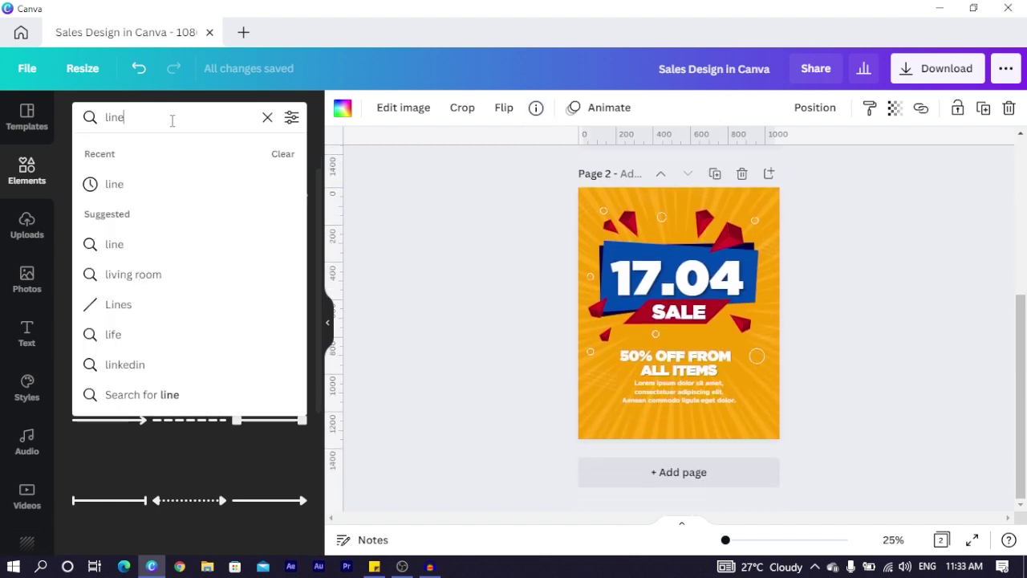
pyautogui.write('hal')
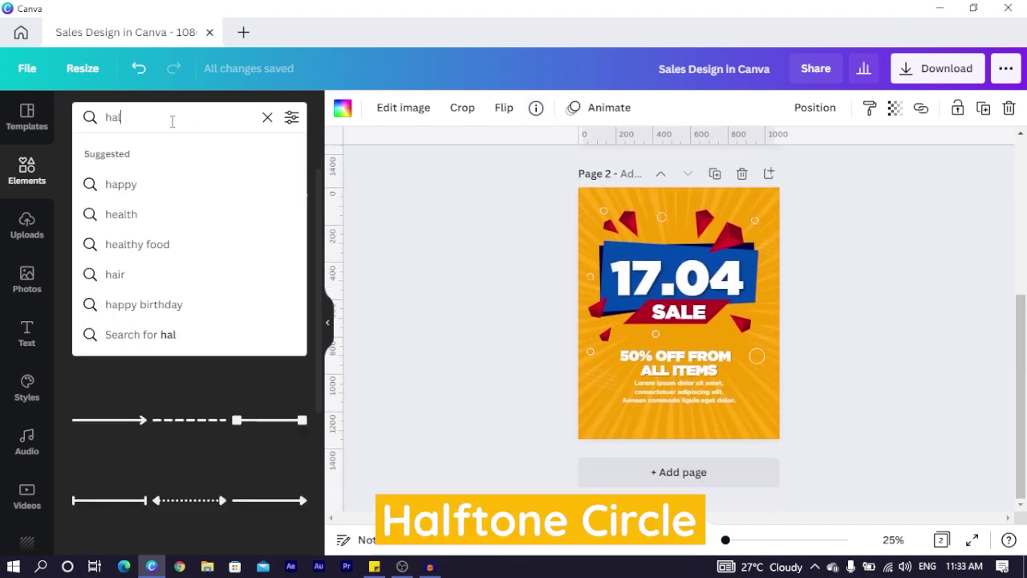
pyautogui.write('ftone cirlc')
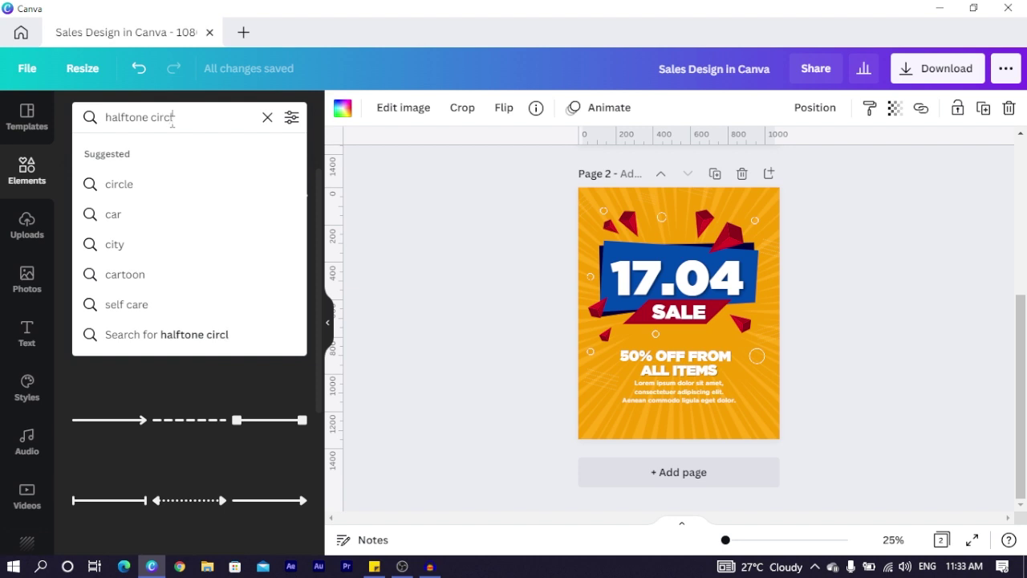
pyautogui.write('lement')
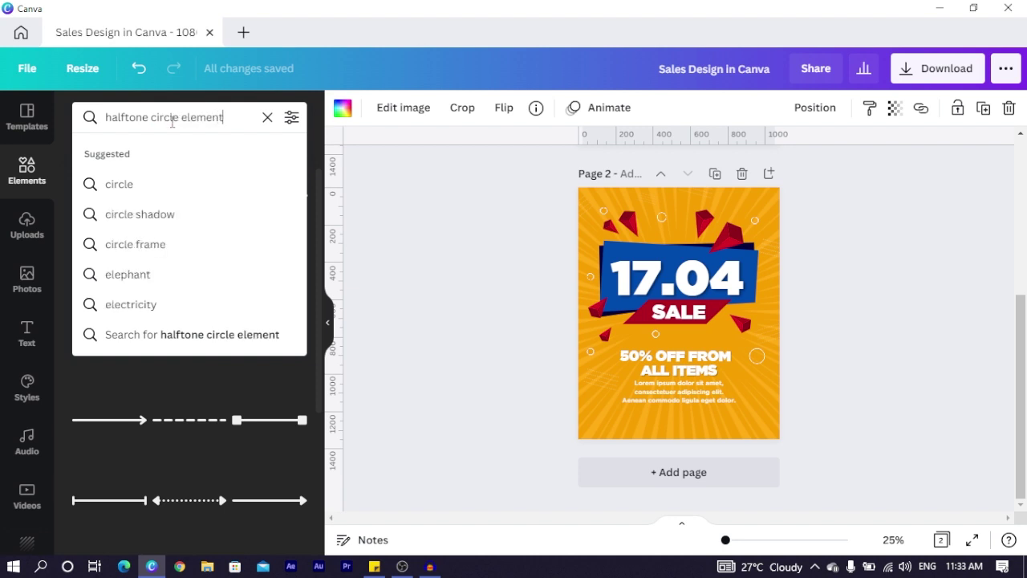
pyautogui.press('Return')
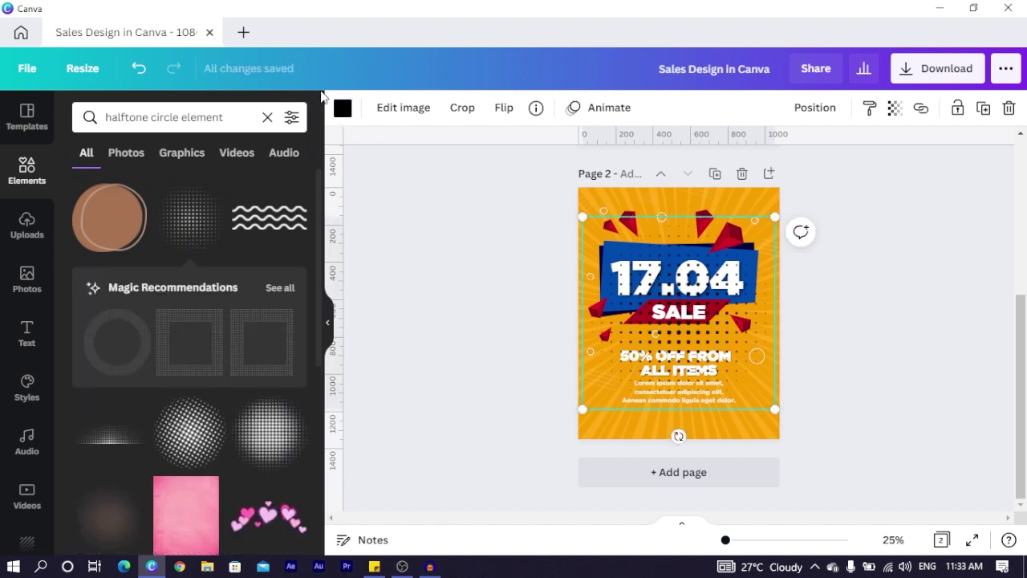
# Step: Recolour the halftone pattern white, place it behind the banner in the page's upper part and set its transparency to 21
pyautogui.click(343, 109)
pyautogui.click(250, 227)
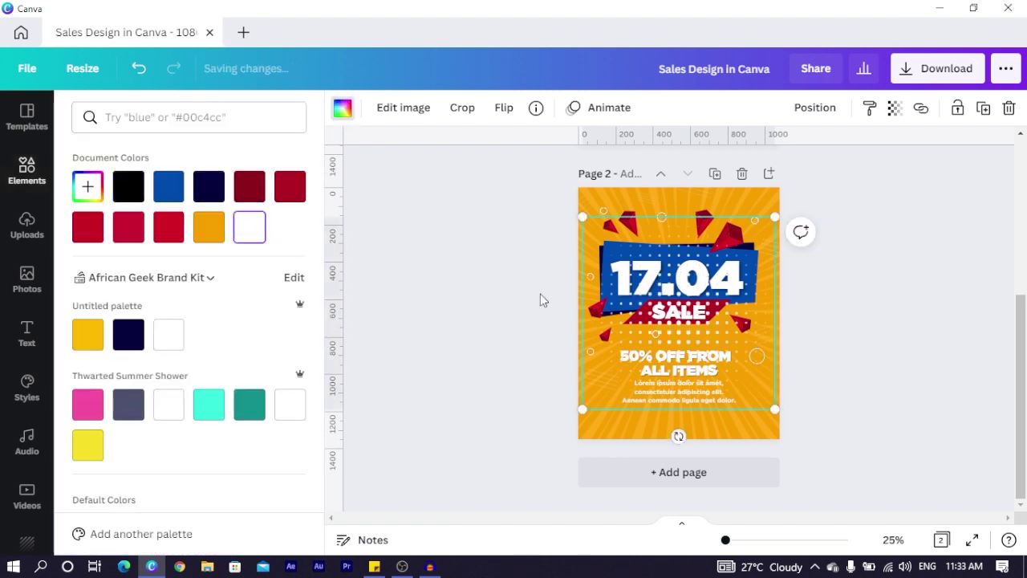
pyautogui.moveTo(681, 329); pyautogui.dragTo(680, 304)
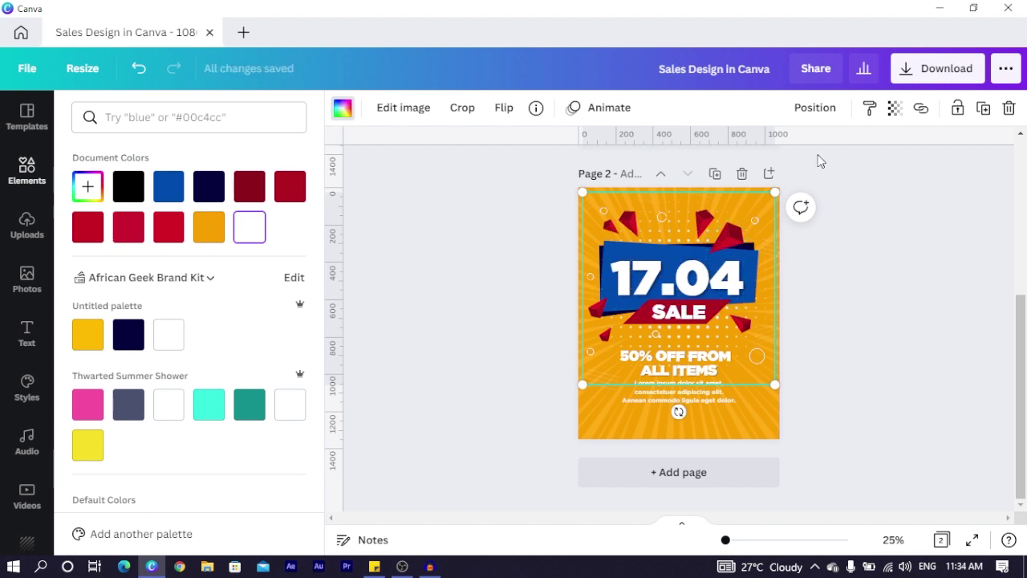
pyautogui.click(894, 111)
pyautogui.moveTo(844, 157); pyautogui.dragTo(772, 162)
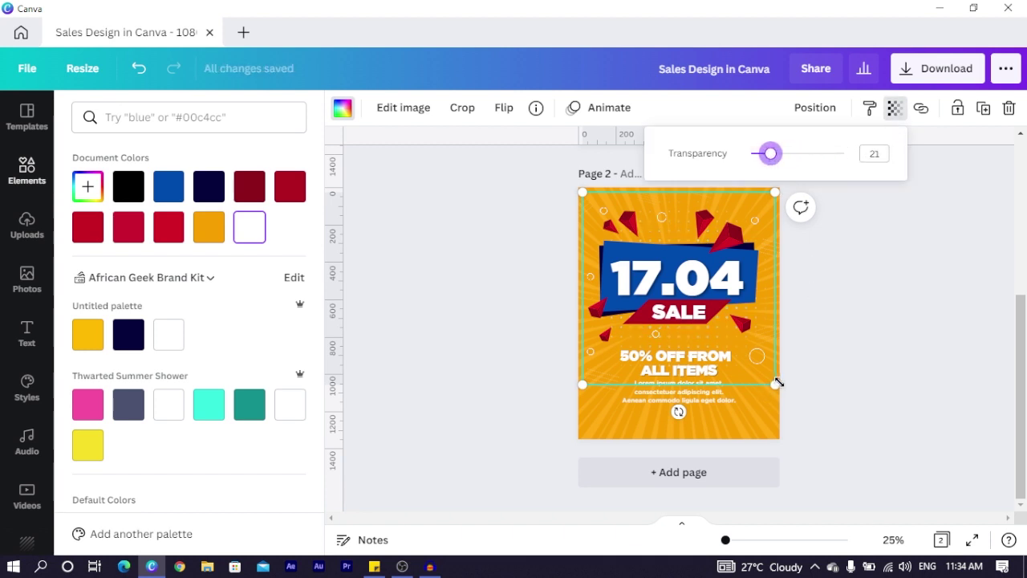
# Step: Enlarge the halftone pattern slightly to about the page's width and centre it horizontally on the page
pyautogui.moveTo(777, 383); pyautogui.dragTo(782, 393)
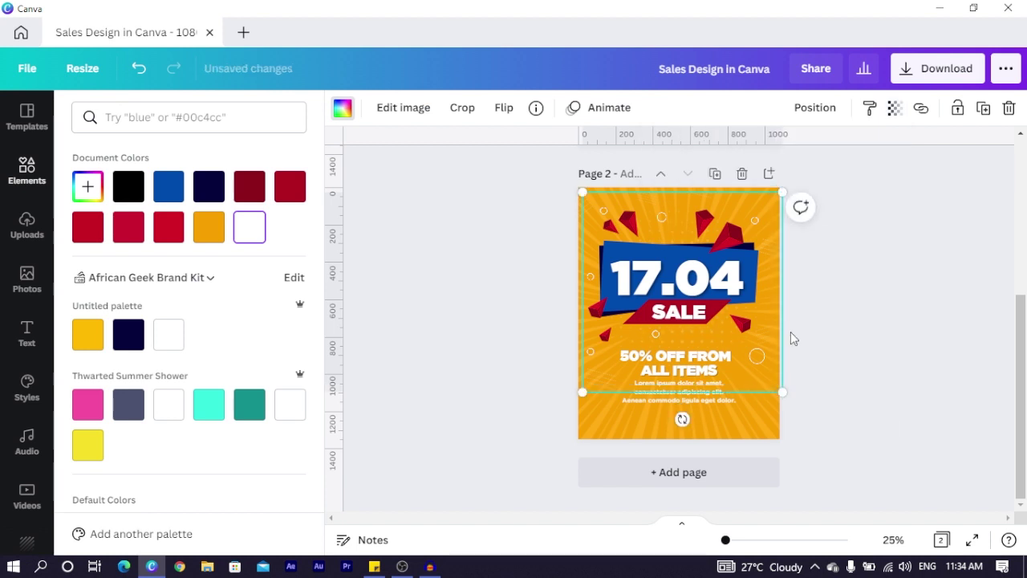
pyautogui.click(815, 107)
pyautogui.click(737, 283)
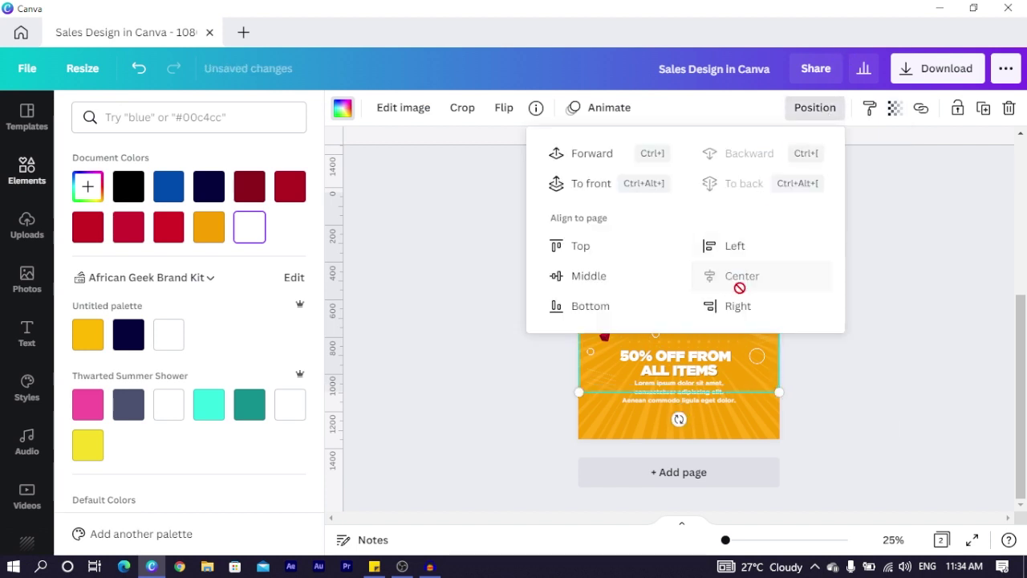
pyautogui.press('Escape')
pyautogui.scroll(2, 741, 275)
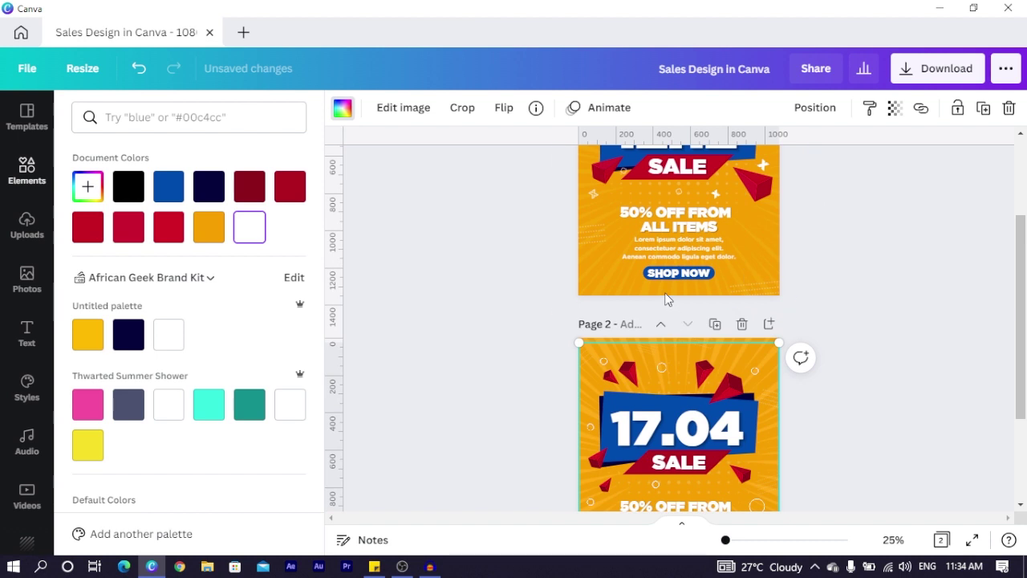
pyautogui.scroll(-2, 674, 281)
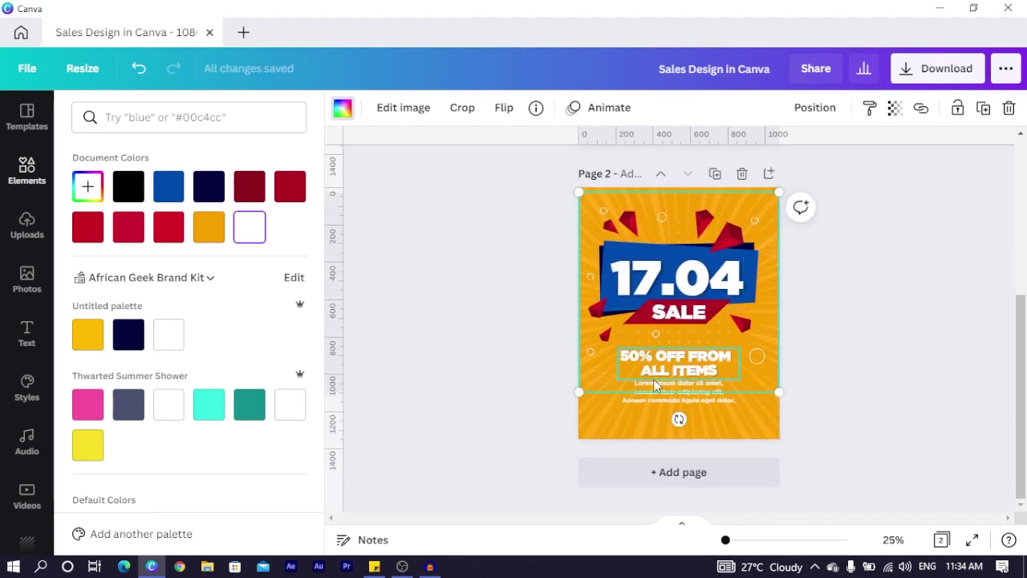
# Step: Add the square-topped shape with a rounded bottom to page 2 and rotate it a quarter turn so its rounded end faces left
pyautogui.click(11, 183)
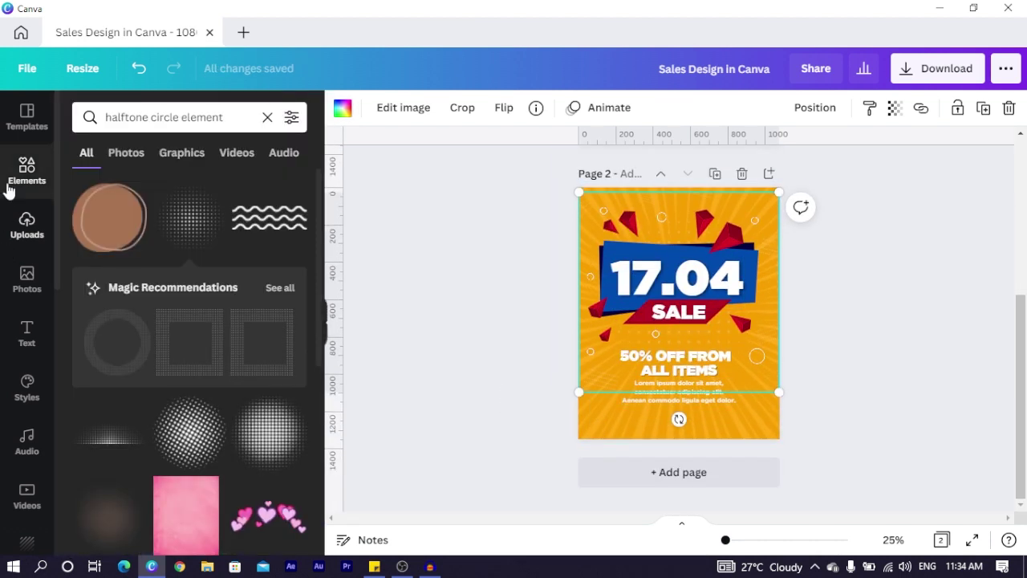
pyautogui.click(21, 181)
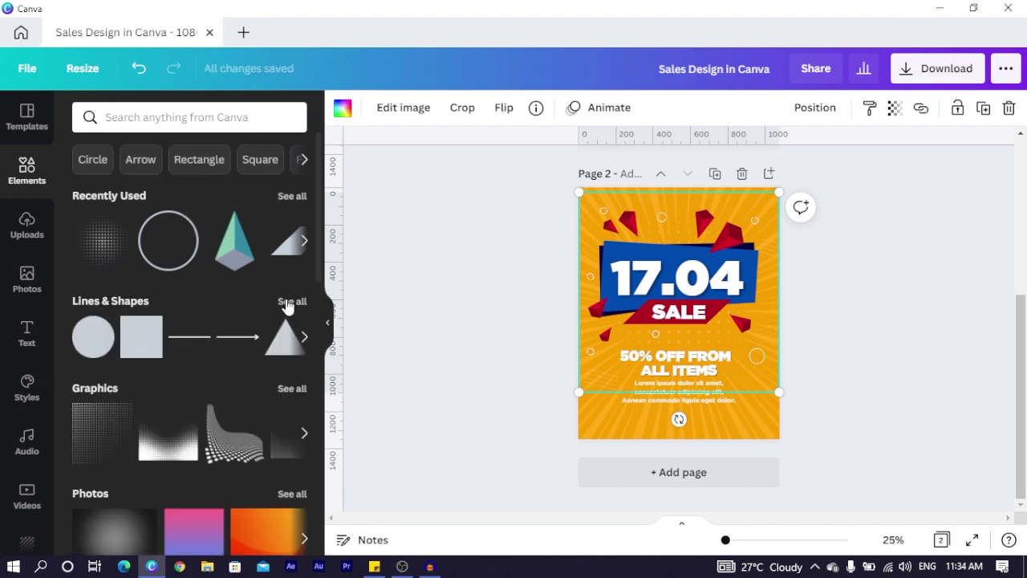
pyautogui.click(289, 302)
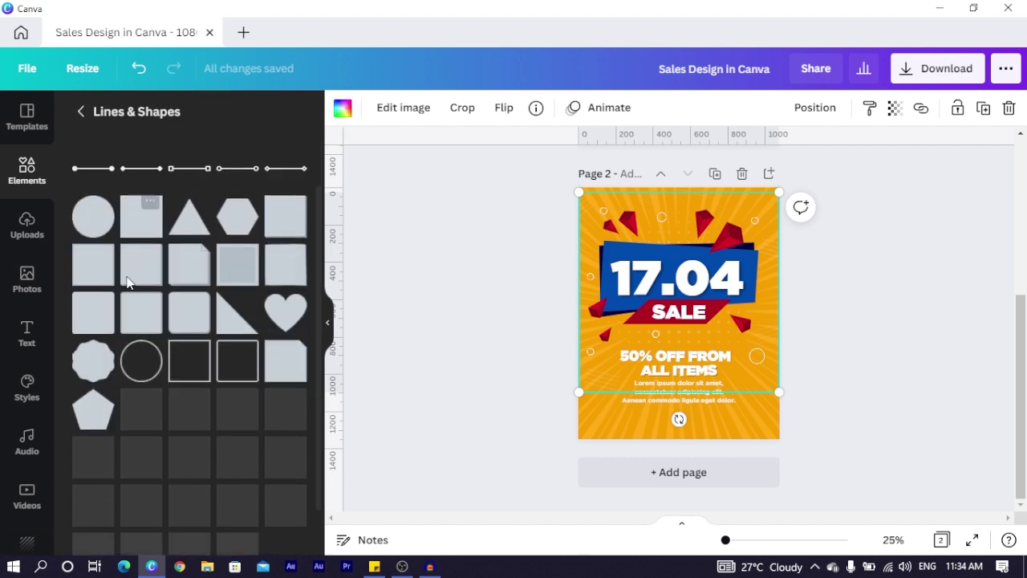
pyautogui.scroll(-2, 88, 335)
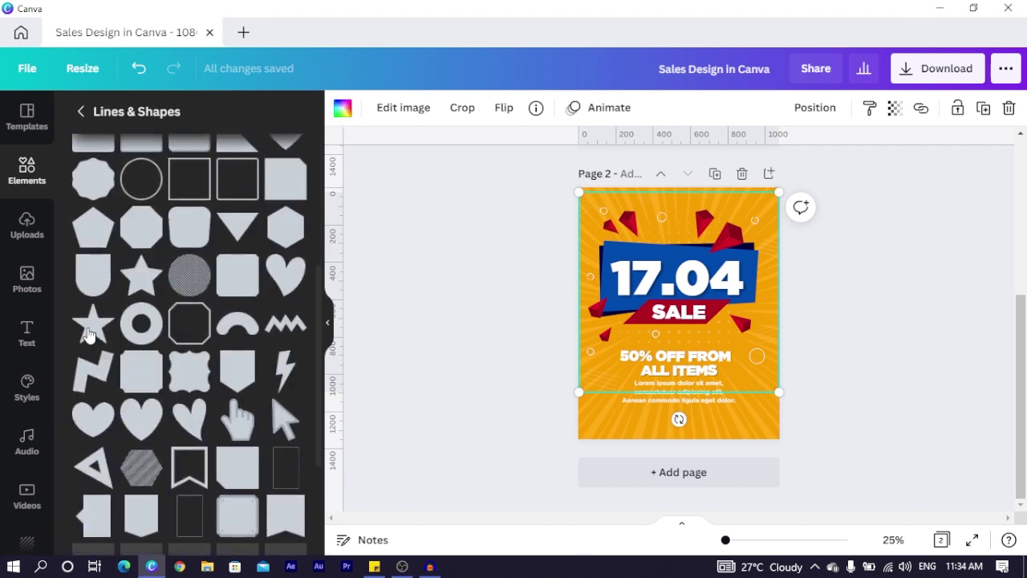
pyautogui.click(85, 286)
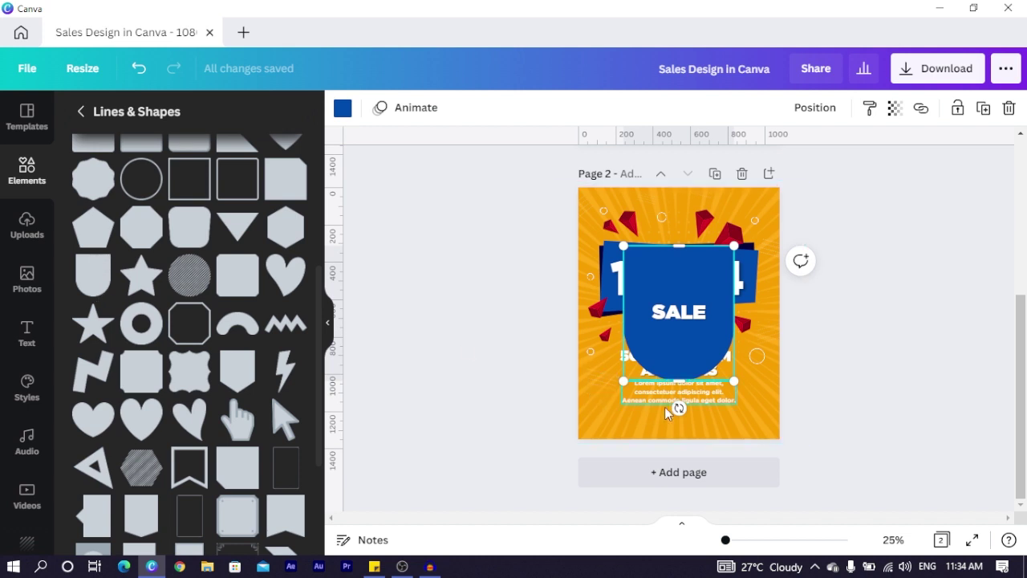
pyautogui.moveTo(680, 408); pyautogui.dragTo(526, 317)
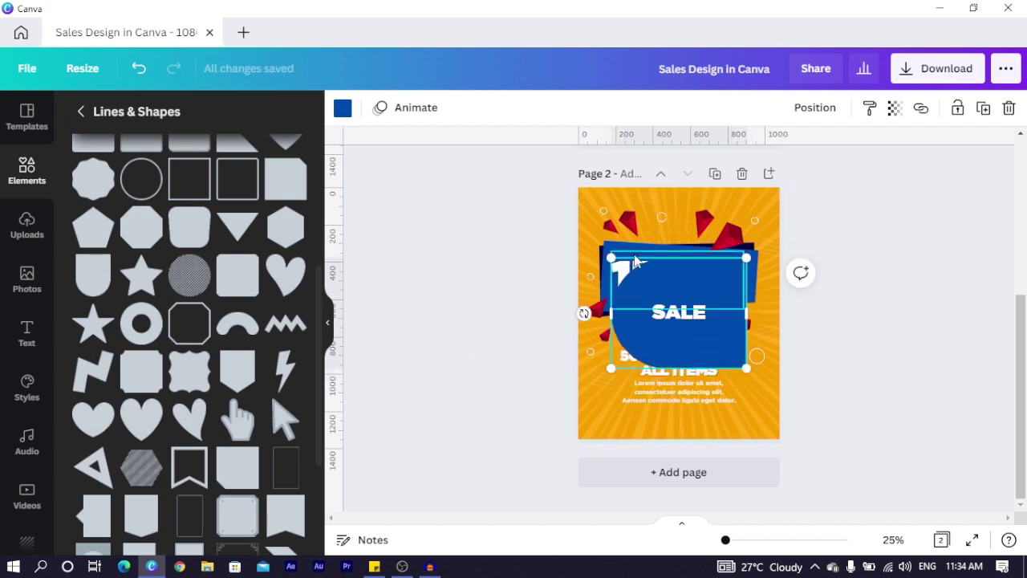
# Step: Build a wide blue pill-shaped button below the body text from the shrunken, stretched shape and a mirrored copy, and group the two halves
pyautogui.moveTo(636, 285); pyautogui.dragTo(612, 424)
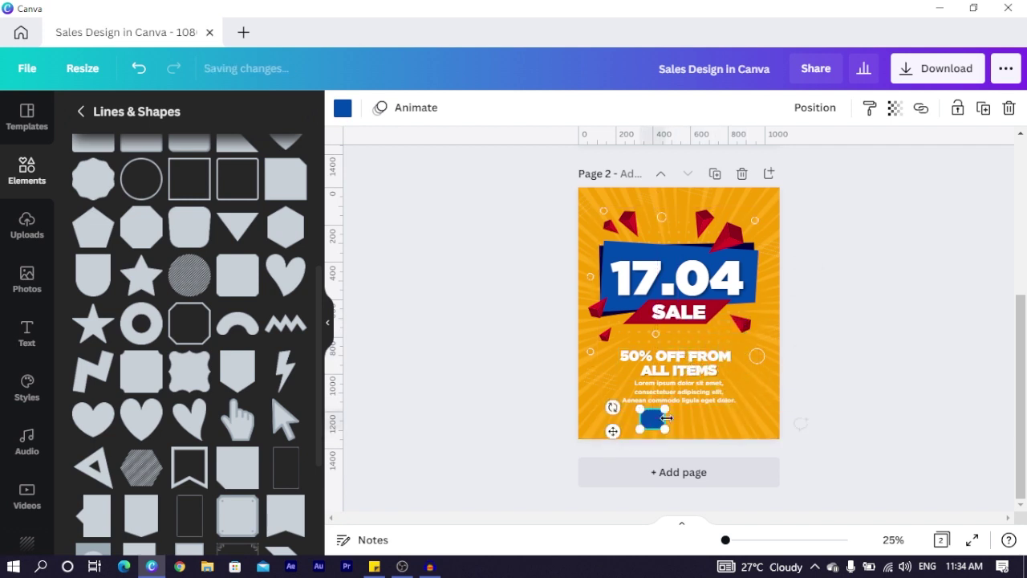
pyautogui.moveTo(683, 418); pyautogui.dragTo(700, 419)
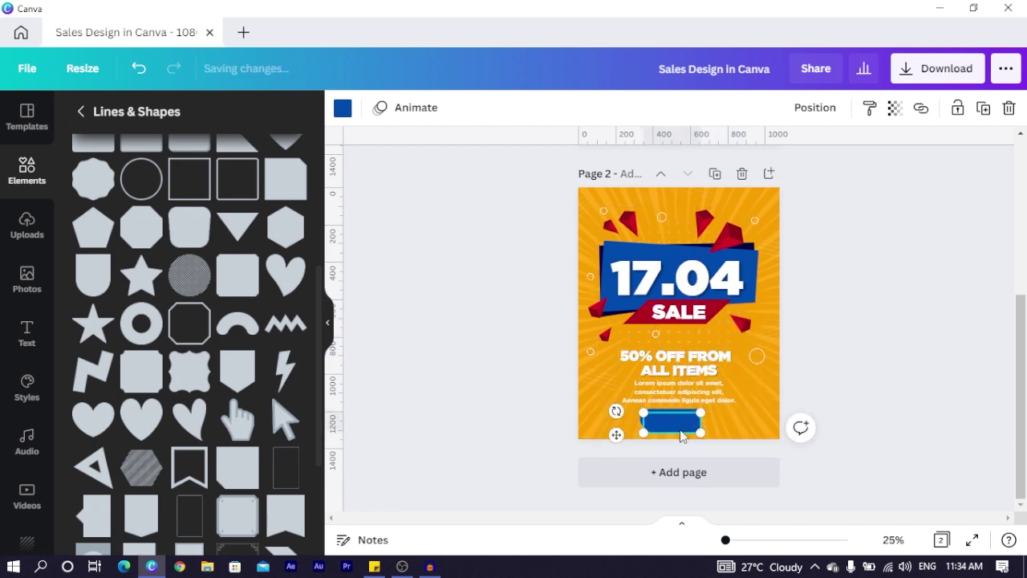
pyautogui.moveTo(616, 411); pyautogui.dragTo(681, 421)
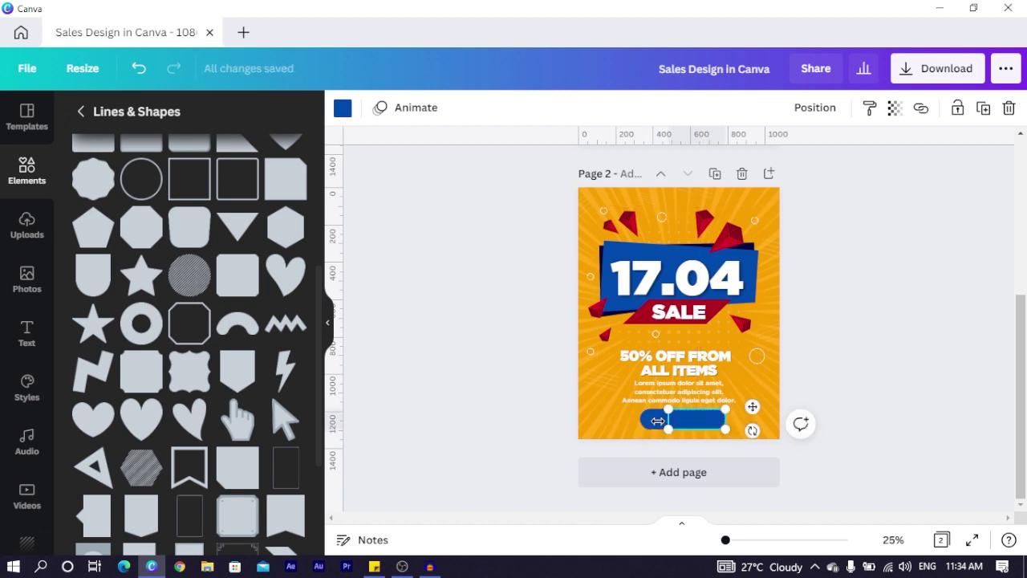
pyautogui.keyDown('shift'); pyautogui.click(648, 425); pyautogui.keyUp('shift')
pyautogui.hotkey('ctrl', 'g')
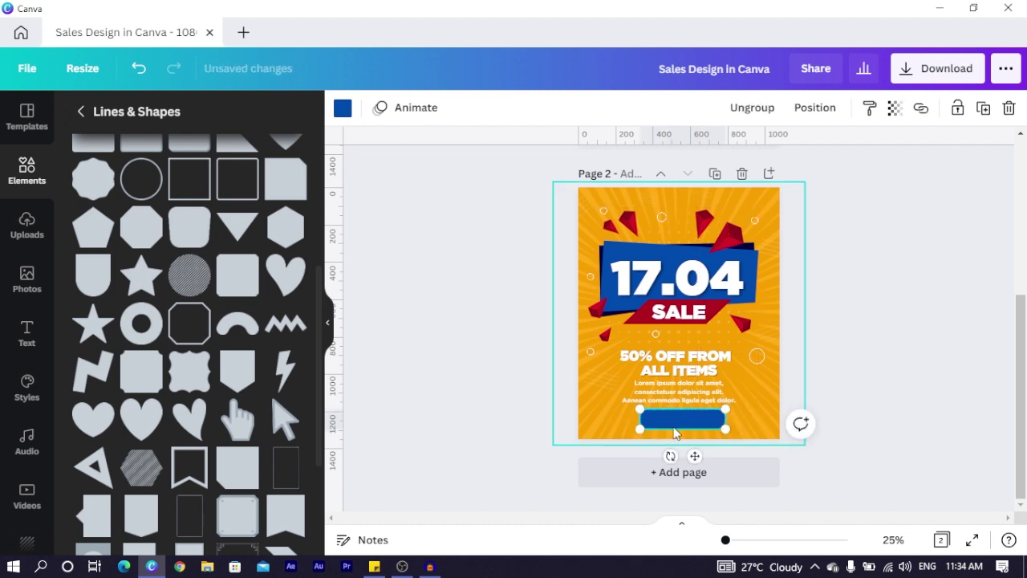
# Step: Shrink the grouped pill button to about 330 px wide and centre it horizontally beneath the body text
pyautogui.moveTo(695, 422); pyautogui.dragTo(687, 423)
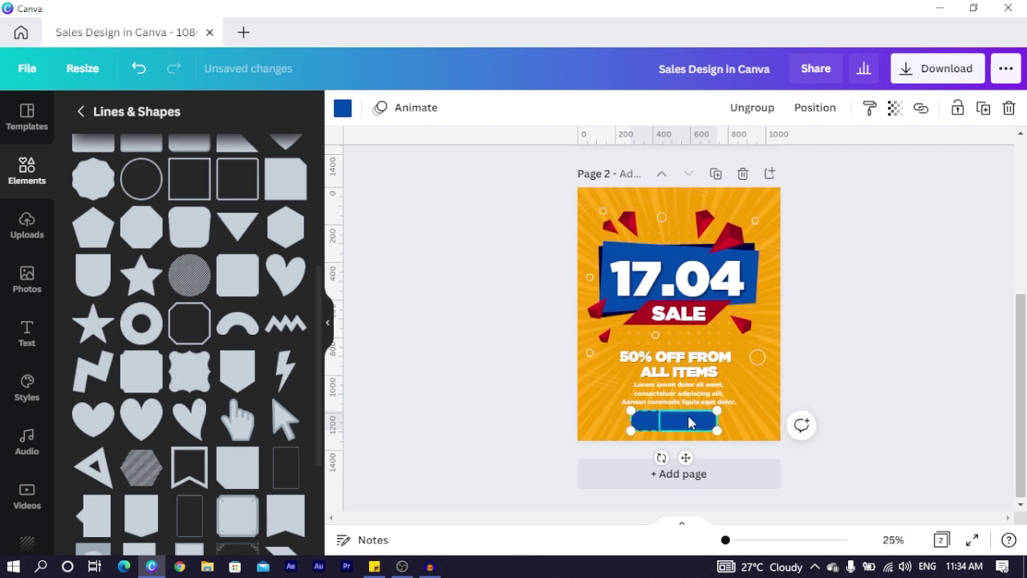
pyautogui.keyDown('ctrl'); pyautogui.scroll(3, 687, 423); pyautogui.keyUp('ctrl')
pyautogui.scroll(-2, 723, 401)
pyautogui.moveTo(756, 378); pyautogui.dragTo(699, 391)
pyautogui.moveTo(649, 413); pyautogui.dragTo(679, 408)
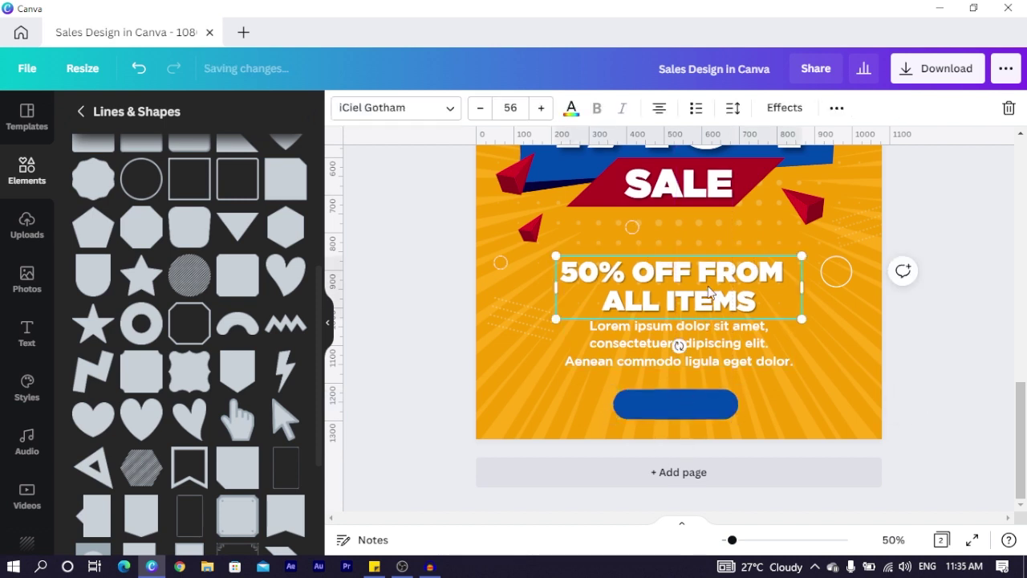